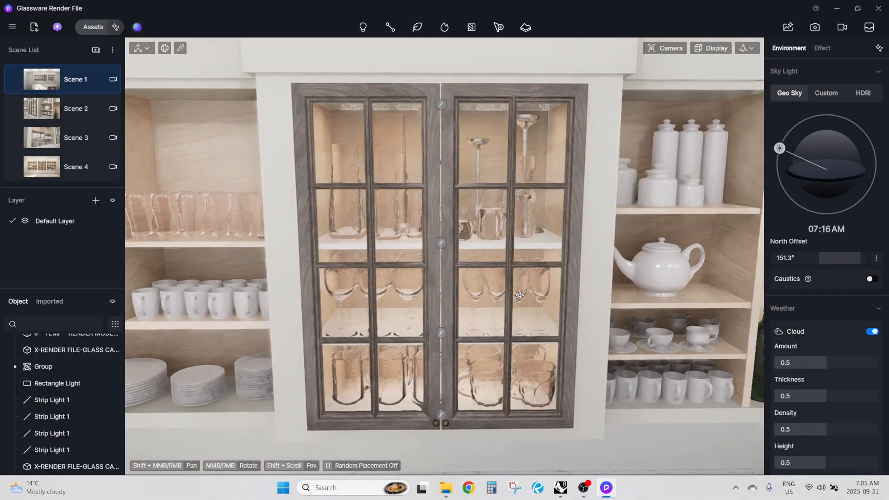
Hide both glass-door models of the middle upper cabinet and view the glassware on its shelves
{"action": "scroll", "coordinate": [58, 385], "scroll_direction": "up", "scroll_amount": 2}
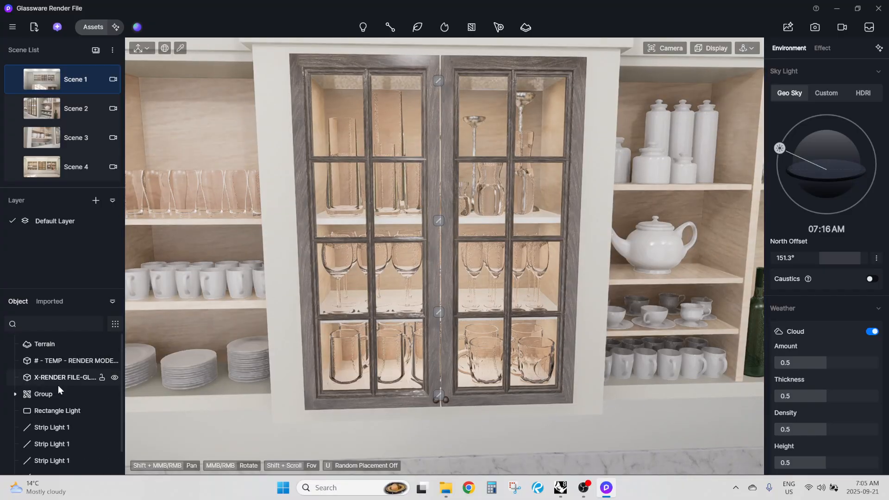
{"action": "left_click", "coordinate": [114, 378]}
{"action": "scroll", "coordinate": [107, 382], "scroll_direction": "down", "scroll_amount": 1}
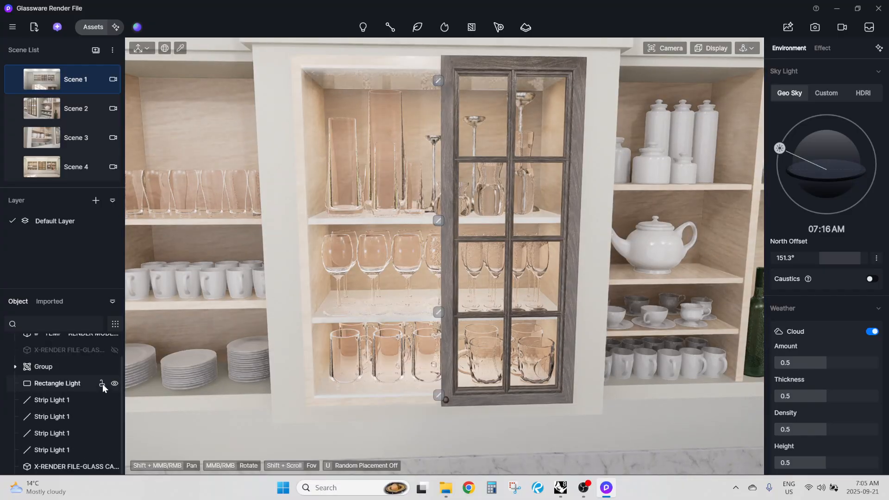
{"action": "left_click", "coordinate": [114, 467]}
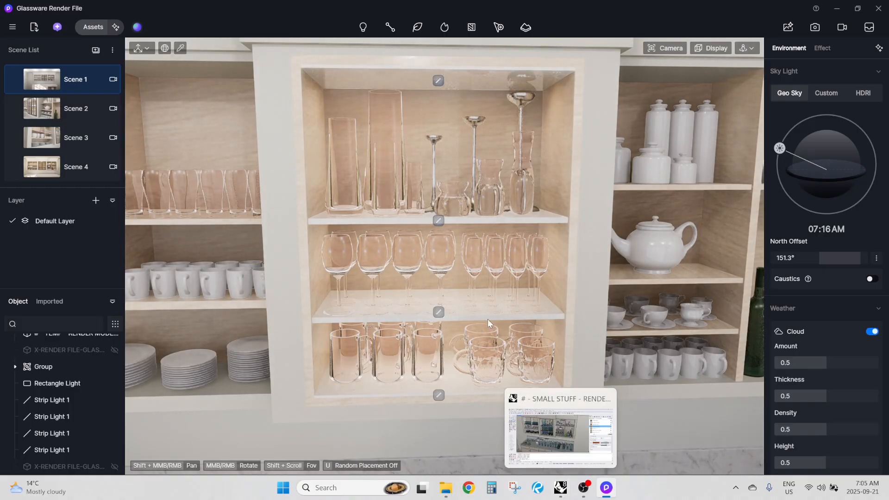
{"action": "scroll", "coordinate": [479, 314], "scroll_direction": "up", "scroll_amount": 4}
{"action": "scroll", "coordinate": [490, 333], "scroll_direction": "up", "scroll_amount": 4}
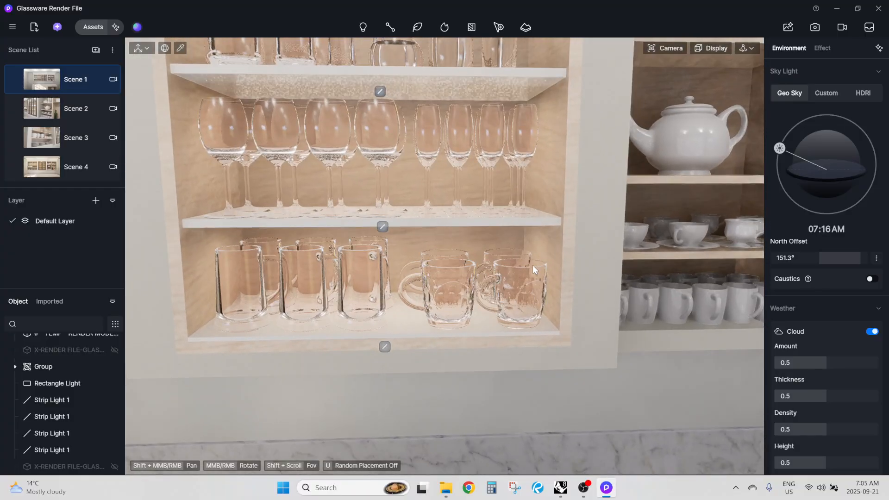
{"action": "scroll", "coordinate": [528, 289], "scroll_direction": "down", "scroll_amount": 6}
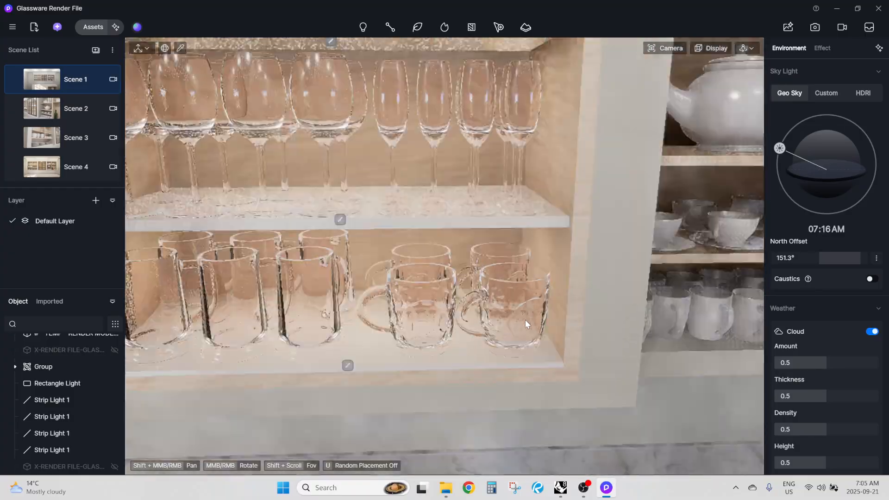
{"action": "scroll", "coordinate": [410, 200], "scroll_direction": "down", "scroll_amount": 2}
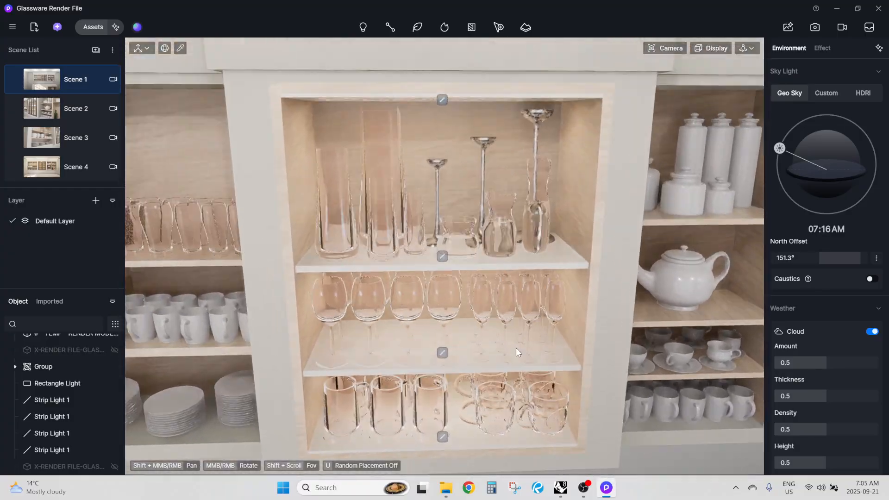
Switch to the Rhino model and examine the glassware and dishes on the countertop and the upper cabinet shelves
{"action": "left_click", "coordinate": [560, 487]}
{"action": "scroll", "coordinate": [337, 315], "scroll_direction": "up", "scroll_amount": 3}
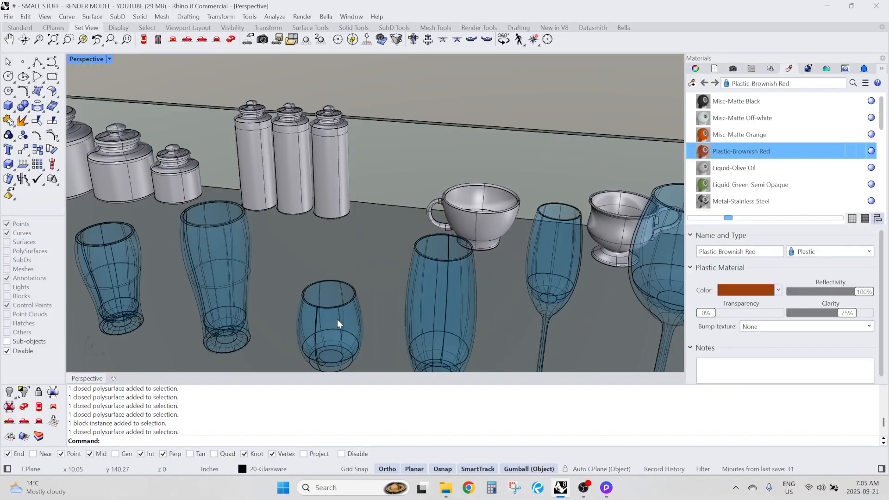
{"action": "scroll", "coordinate": [293, 245], "scroll_direction": "down", "scroll_amount": 4}
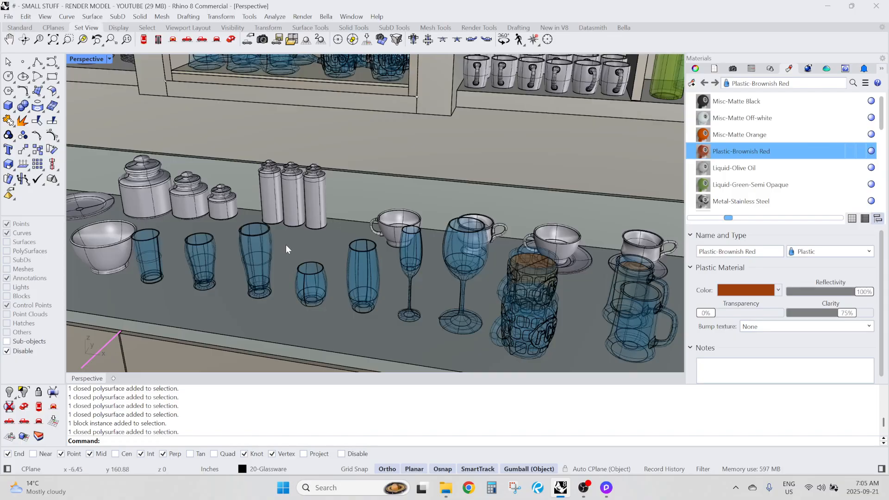
{"action": "scroll", "coordinate": [286, 249], "scroll_direction": "down", "scroll_amount": 6}
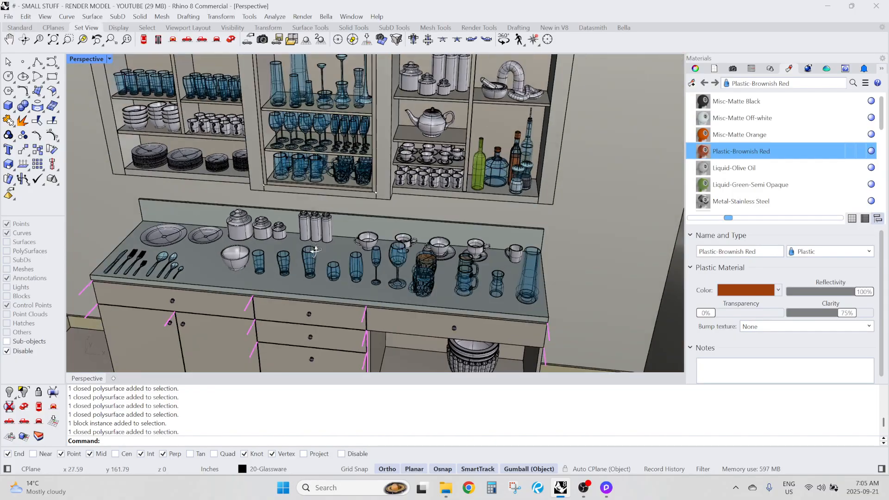
{"action": "right_click_drag", "start_coordinate": [315, 251], "coordinate": [309, 240]}
{"action": "right_click_drag", "start_coordinate": [227, 152], "coordinate": [276, 210], "text": "shift"}
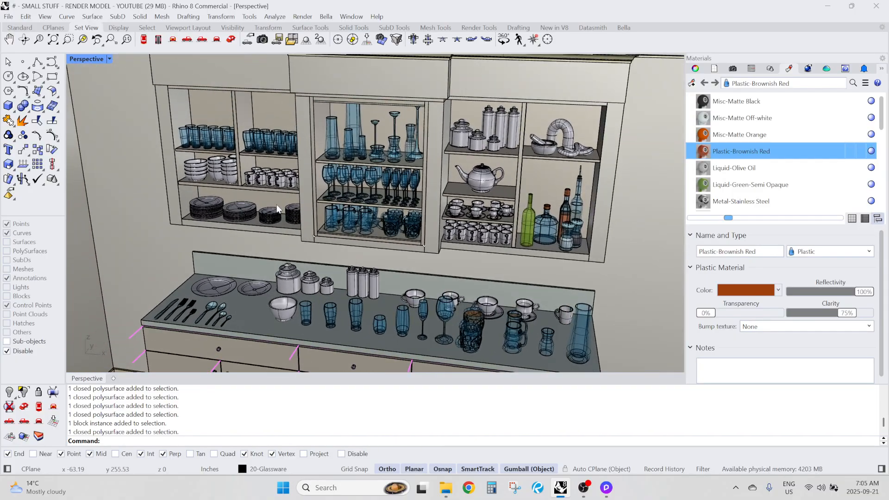
{"action": "scroll", "coordinate": [209, 143], "scroll_direction": "up", "scroll_amount": 2}
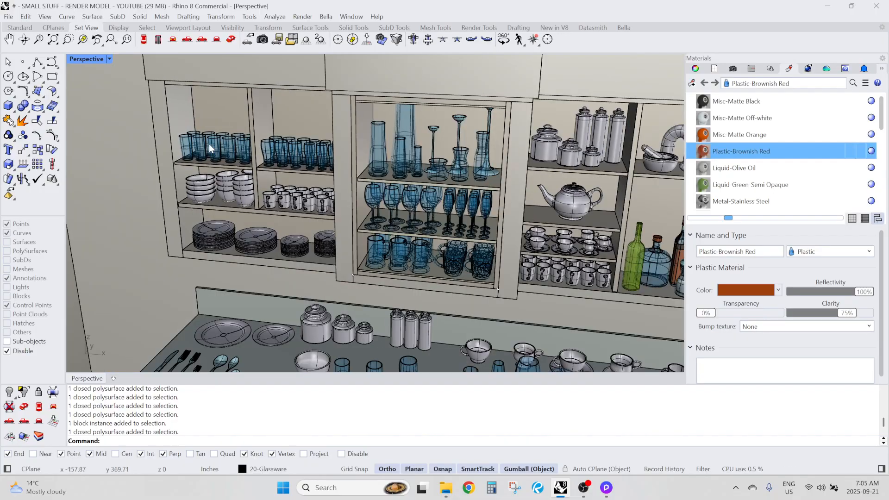
{"action": "scroll", "coordinate": [210, 141], "scroll_direction": "down", "scroll_amount": 4}
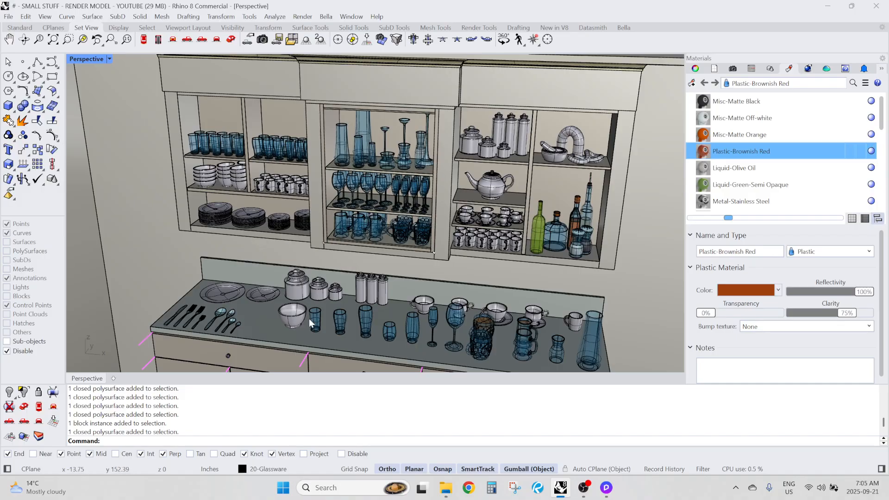
{"action": "scroll", "coordinate": [321, 322], "scroll_direction": "up", "scroll_amount": 4}
Align the straight tumbler's gumball to the CPlane, reset the gumball, and return it to Object alignment
{"action": "left_click", "coordinate": [320, 324]}
{"action": "scroll", "coordinate": [327, 305], "scroll_direction": "up", "scroll_amount": 4}
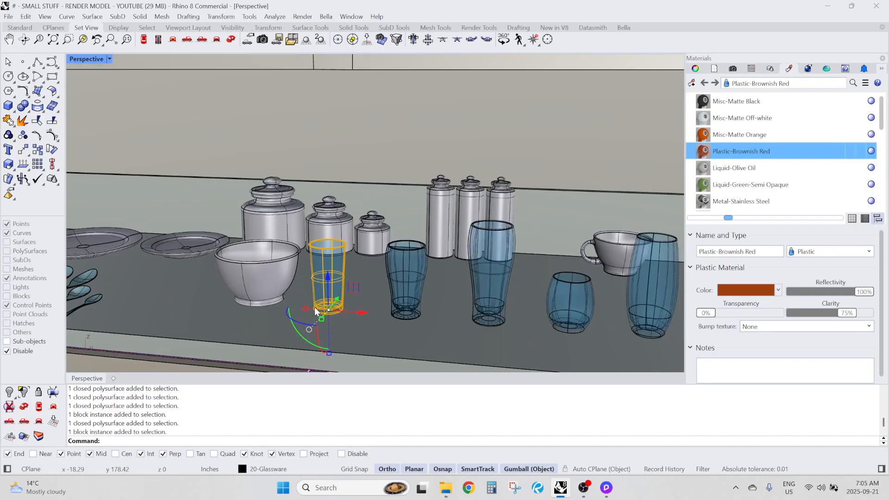
{"action": "key", "text": "F9"}
{"action": "right_click", "coordinate": [327, 282]}
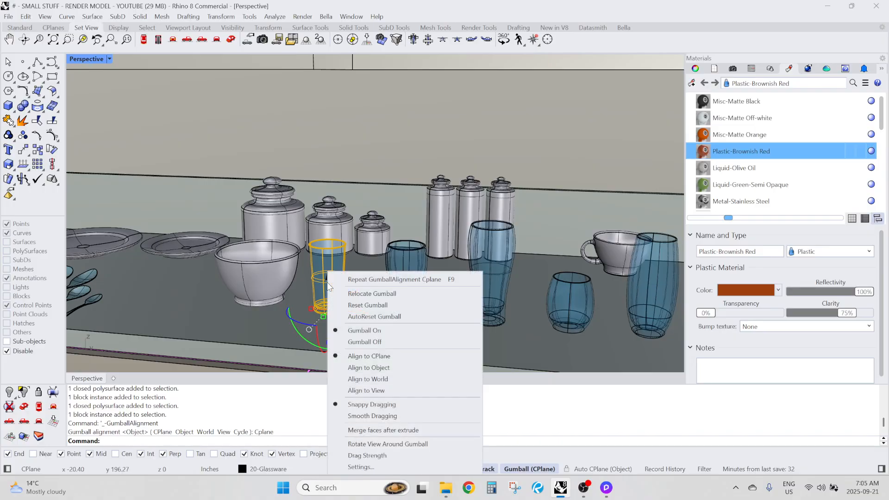
{"action": "left_click", "coordinate": [367, 305]}
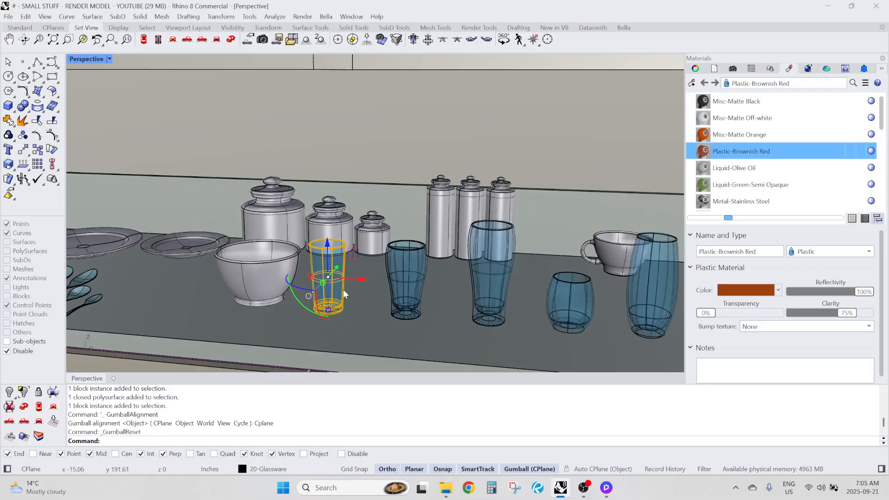
{"action": "key", "text": "F9"}
{"action": "right_click_drag", "start_coordinate": [362, 284], "coordinate": [321, 280]}
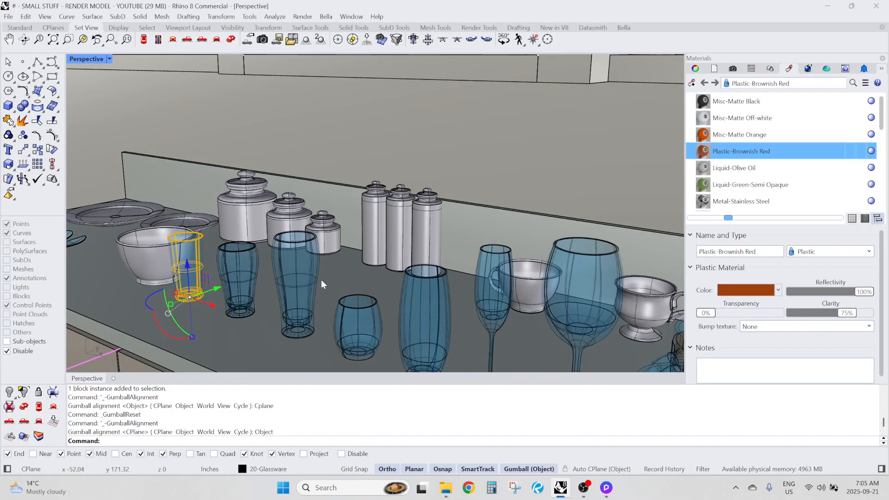
Select the bowl beside the straight tumbler to examine its block and gumball position, and clear the selection
{"action": "scroll", "coordinate": [187, 300], "scroll_direction": "up", "scroll_amount": 6}
{"action": "scroll", "coordinate": [285, 216], "scroll_direction": "down", "scroll_amount": 10}
{"action": "right_click_drag", "start_coordinate": [285, 216], "coordinate": [340, 250]}
{"action": "scroll", "coordinate": [234, 281], "scroll_direction": "up", "scroll_amount": 8}
{"action": "scroll", "coordinate": [376, 246], "scroll_direction": "up", "scroll_amount": 4}
{"action": "left_click", "coordinate": [320, 211]}
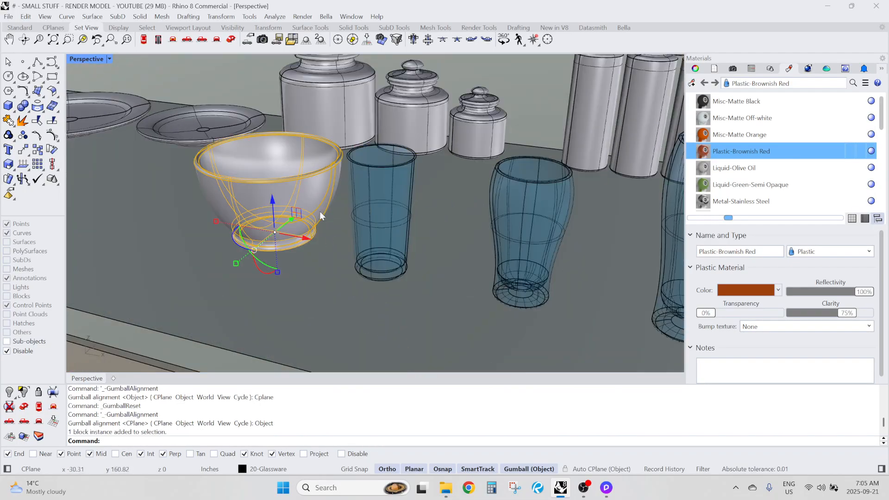
{"action": "scroll", "coordinate": [378, 204], "scroll_direction": "down", "scroll_amount": 6}
{"action": "right_click_drag", "start_coordinate": [379, 204], "coordinate": [388, 220]}
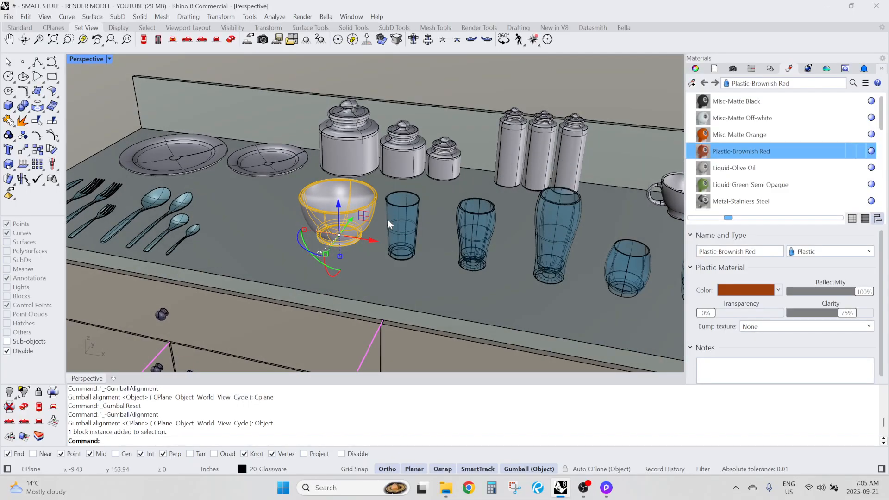
{"action": "key", "text": "Escape"}
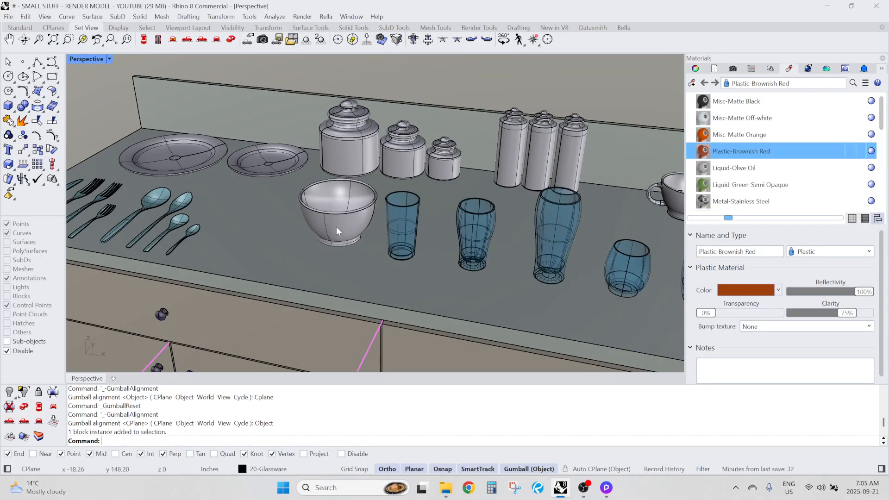
Select the group of six curved glasses on the upper cabinet shelf to inspect it, and clear the selection
{"action": "scroll", "coordinate": [280, 226], "scroll_direction": "down", "scroll_amount": 8}
{"action": "right_click_drag", "start_coordinate": [313, 203], "coordinate": [371, 206]}
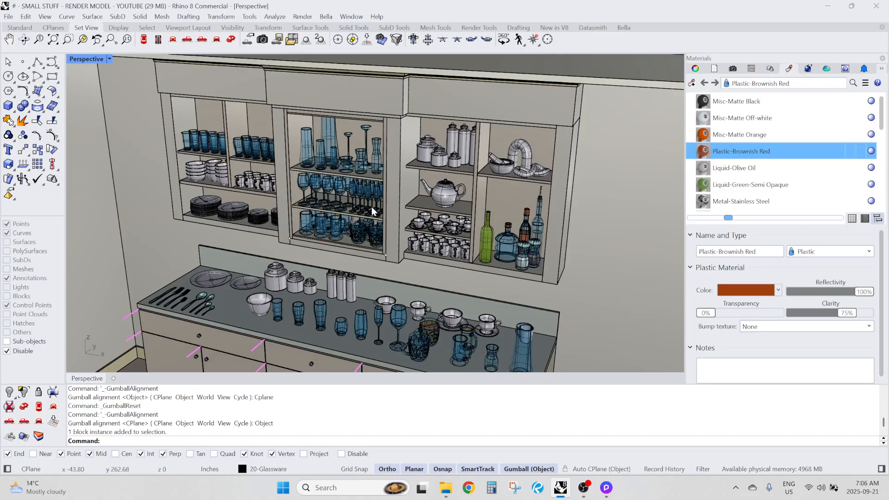
{"action": "scroll", "coordinate": [236, 110], "scroll_direction": "up", "scroll_amount": 10}
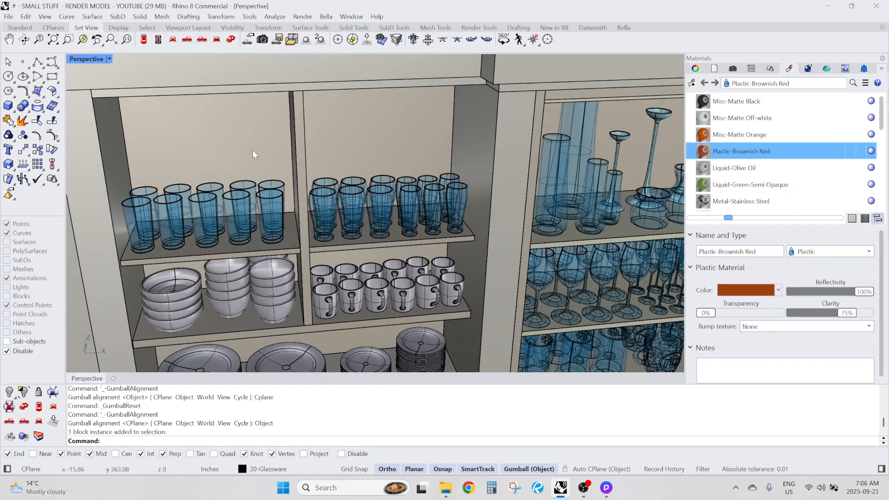
{"action": "right_click_drag", "start_coordinate": [340, 170], "coordinate": [323, 162]}
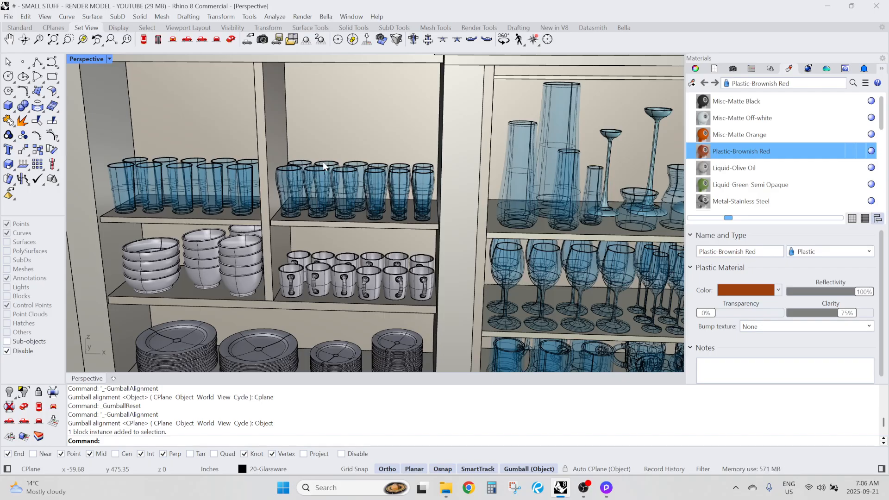
{"action": "right_click_drag", "start_coordinate": [324, 162], "coordinate": [303, 193]}
{"action": "scroll", "coordinate": [303, 193], "scroll_direction": "up", "scroll_amount": 3}
{"action": "left_click", "coordinate": [306, 200]}
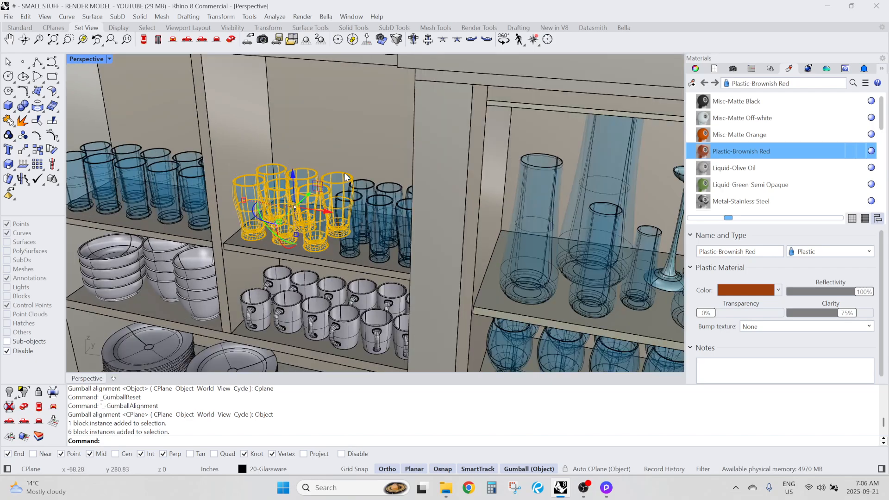
{"action": "scroll", "coordinate": [357, 142], "scroll_direction": "down", "scroll_amount": 3}
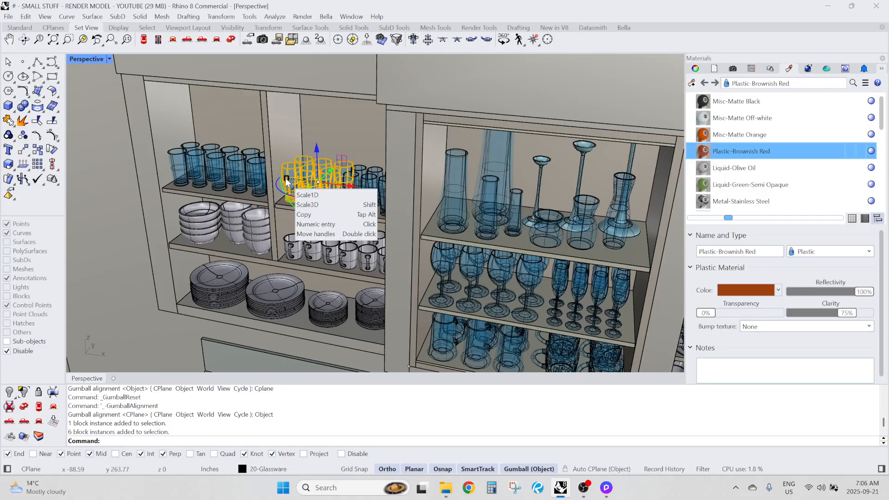
{"action": "scroll", "coordinate": [292, 177], "scroll_direction": "up", "scroll_amount": 3}
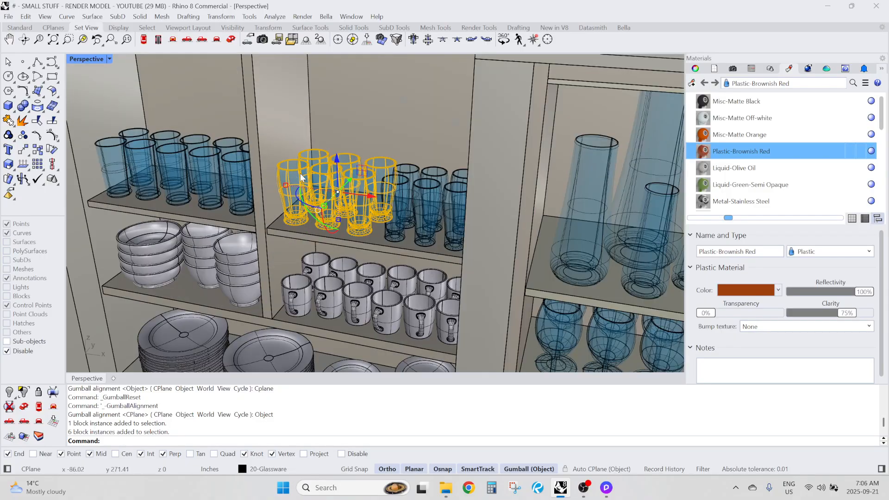
{"action": "right_click", "coordinate": [297, 176]}
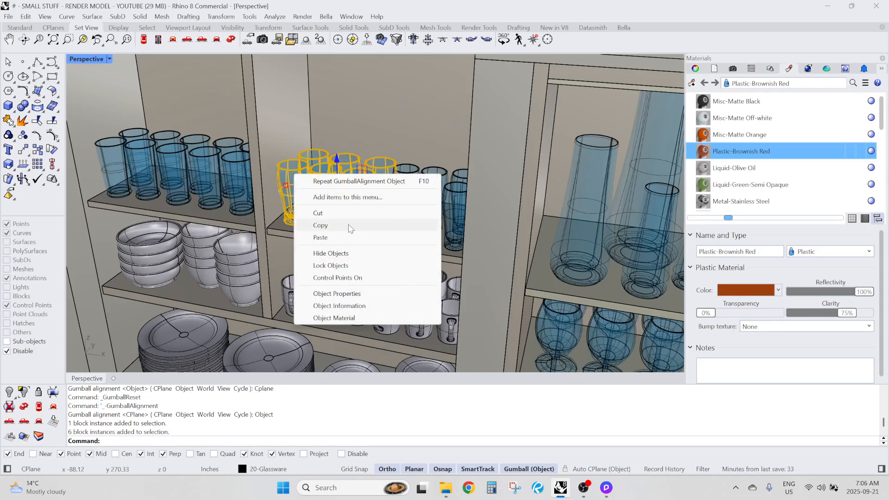
{"action": "left_click", "coordinate": [336, 126]}
{"action": "right_click_drag", "start_coordinate": [367, 127], "coordinate": [399, 160]}
{"action": "scroll", "coordinate": [369, 157], "scroll_direction": "up", "scroll_amount": 5}
{"action": "scroll", "coordinate": [372, 155], "scroll_direction": "down", "scroll_amount": 5}
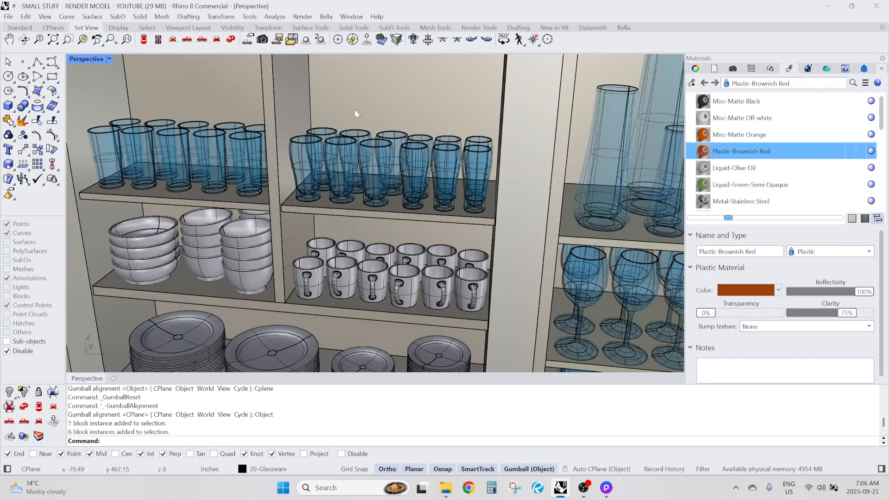
Try moving the group of six curved glasses with the gumball, and undo the move
{"action": "scroll", "coordinate": [318, 117], "scroll_direction": "down", "scroll_amount": 6}
{"action": "right_click_drag", "start_coordinate": [318, 118], "coordinate": [355, 155]}
{"action": "left_click", "coordinate": [327, 137]}
{"action": "left_click_drag", "start_coordinate": [355, 152], "coordinate": [228, 191]}
{"action": "right_click_drag", "start_coordinate": [231, 204], "coordinate": [370, 227]}
{"action": "key", "text": "ctrl+z"}
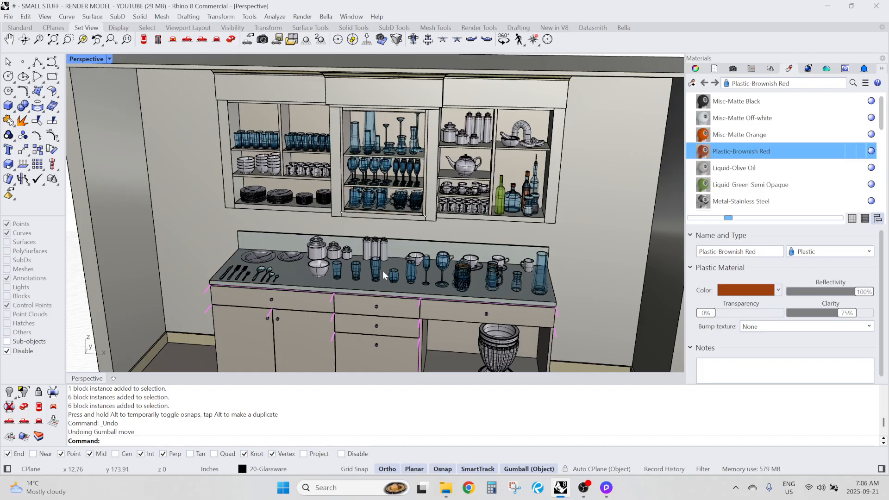
Select the large plate beside the cutlery on the countertop to inspect its block and gumball position
{"action": "right_click_drag", "start_coordinate": [388, 281], "coordinate": [381, 263], "text": "shift"}
{"action": "scroll", "coordinate": [368, 233], "scroll_direction": "up", "scroll_amount": 6}
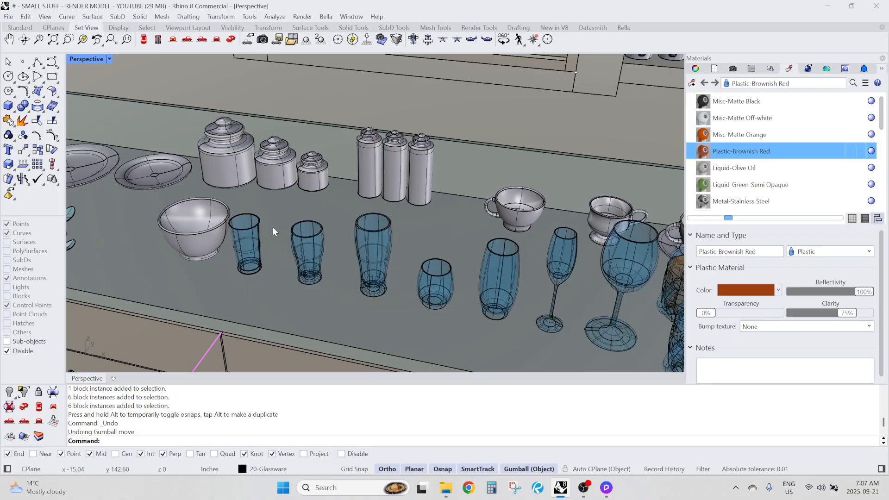
{"action": "scroll", "coordinate": [254, 223], "scroll_direction": "down", "scroll_amount": 5}
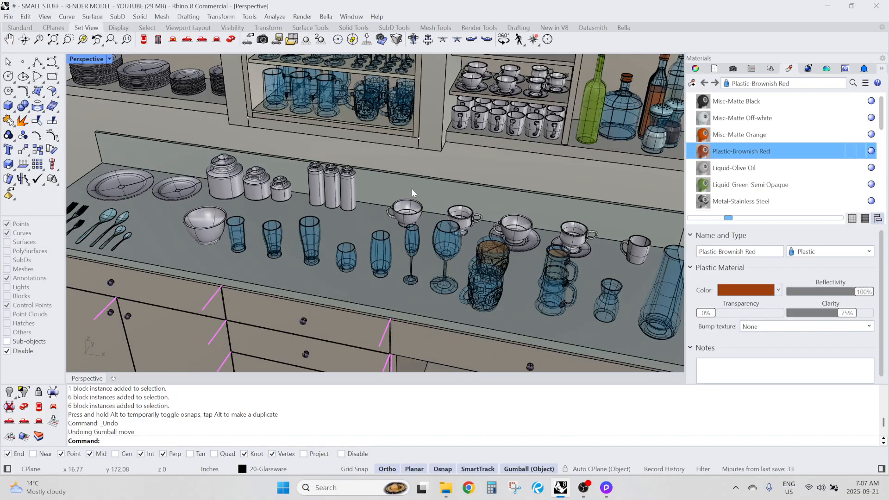
{"action": "right_click_drag", "start_coordinate": [327, 186], "coordinate": [348, 190]}
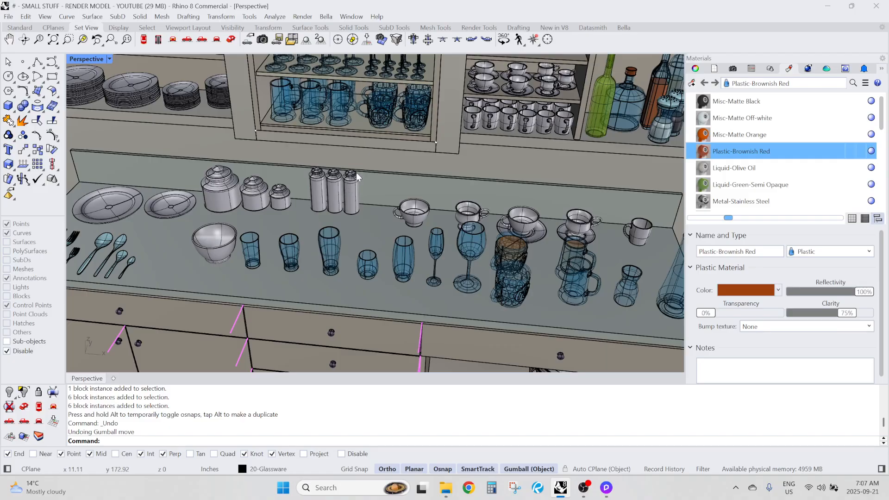
{"action": "scroll", "coordinate": [120, 213], "scroll_direction": "up", "scroll_amount": 3}
{"action": "left_click", "coordinate": [146, 208]}
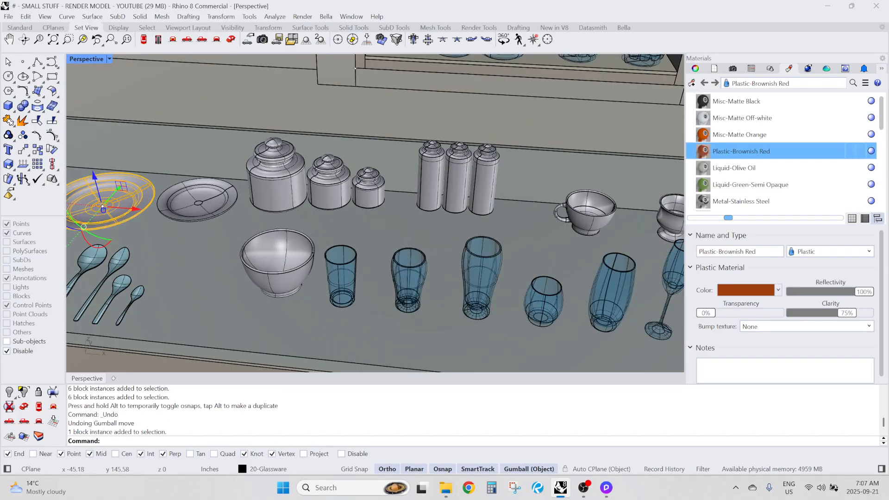
Scale the small plate on the countertop by 0.5 along its X and Y axes, and clear the selection
{"action": "left_click", "coordinate": [196, 203]}
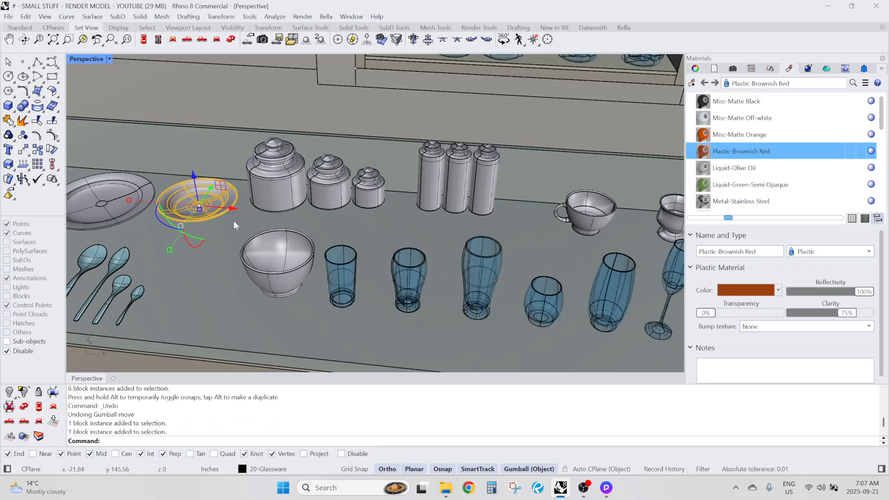
{"action": "left_click", "coordinate": [127, 202]}
{"action": "type", "text": ".5"}
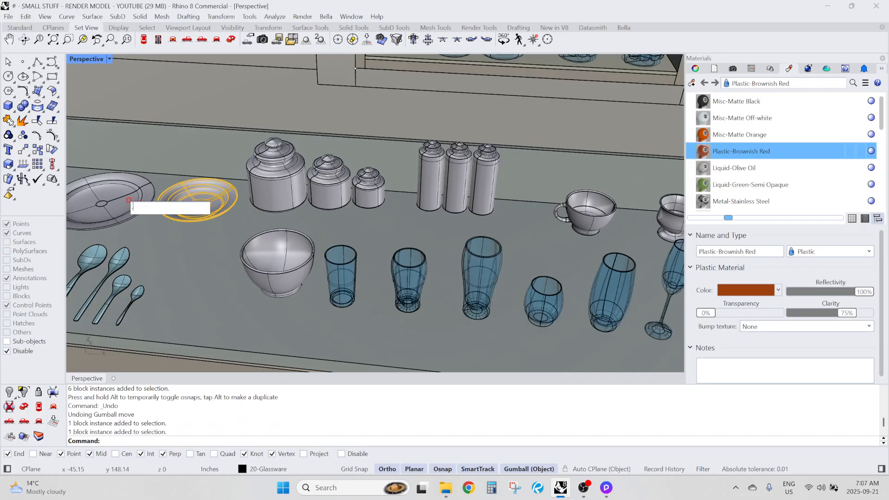
{"action": "key", "text": "Return"}
{"action": "left_click", "coordinate": [169, 249]}
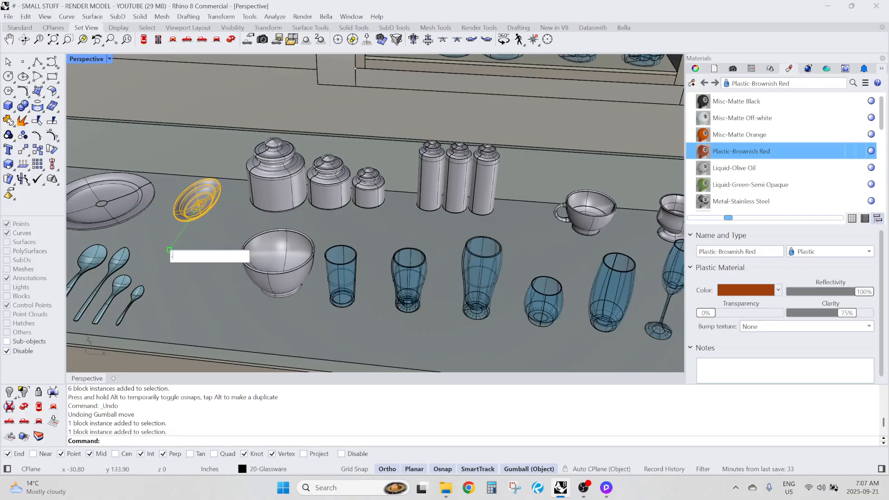
{"action": "type", "text": ".5"}
{"action": "key", "text": "Return"}
{"action": "key", "text": "Escape"}
Stretch the small plate freehand along its X axis to make it a wide oval, and clear the selection
{"action": "scroll", "coordinate": [191, 200], "scroll_direction": "up", "scroll_amount": 15}
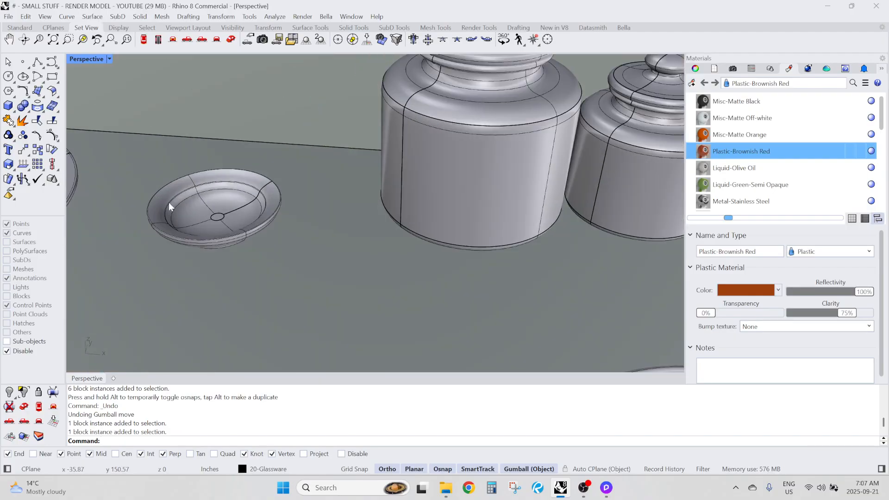
{"action": "right_click_drag", "start_coordinate": [174, 218], "coordinate": [221, 230]}
{"action": "scroll", "coordinate": [307, 177], "scroll_direction": "down", "scroll_amount": 5}
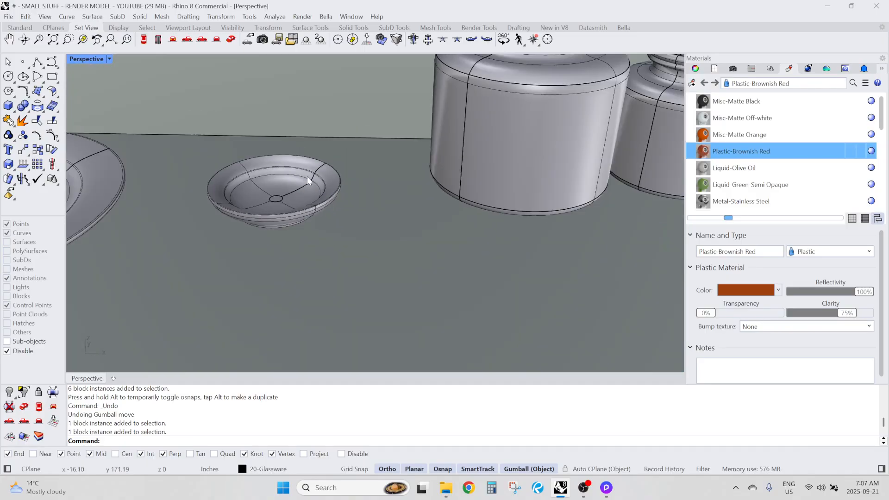
{"action": "right_click_drag", "start_coordinate": [307, 176], "coordinate": [287, 211]}
{"action": "left_click", "coordinate": [188, 232]}
{"action": "scroll", "coordinate": [187, 232], "scroll_direction": "down", "scroll_amount": 5}
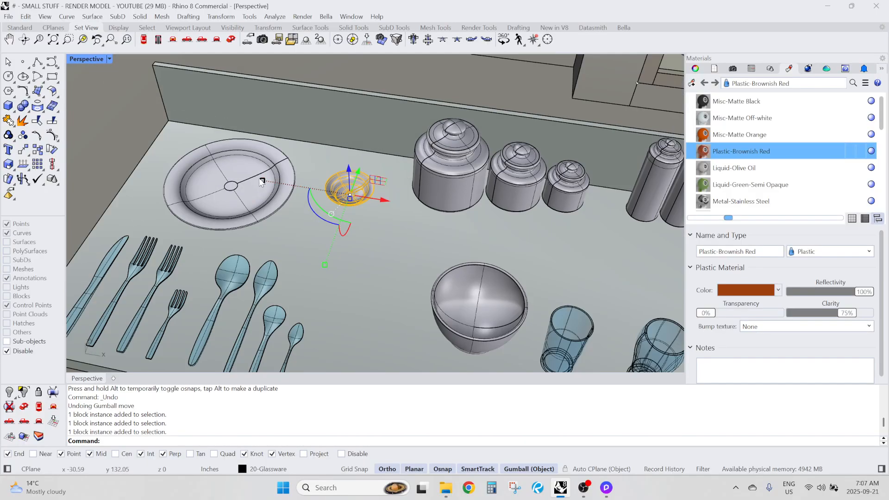
{"action": "left_click_drag", "start_coordinate": [343, 191], "coordinate": [216, 174]}
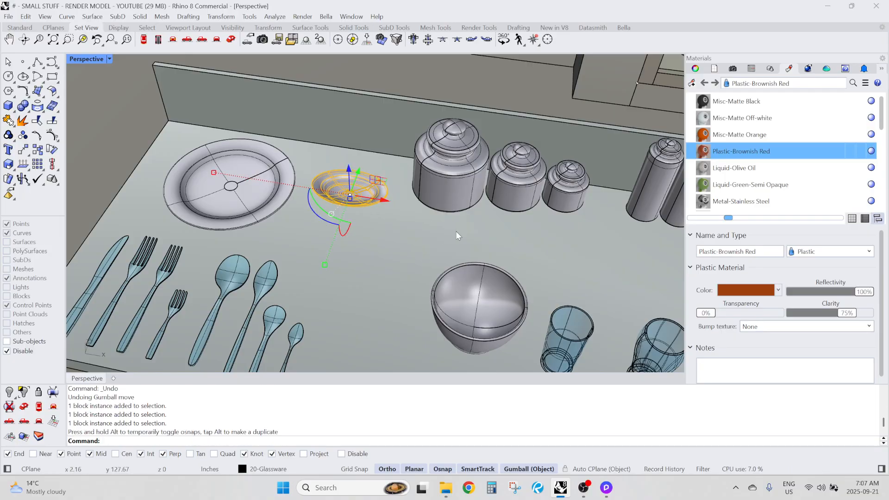
{"action": "scroll", "coordinate": [455, 232], "scroll_direction": "down", "scroll_amount": 5}
{"action": "right_click_drag", "start_coordinate": [454, 231], "coordinate": [408, 252]}
{"action": "key", "text": "Escape"}
{"action": "right_click", "coordinate": [401, 255]}
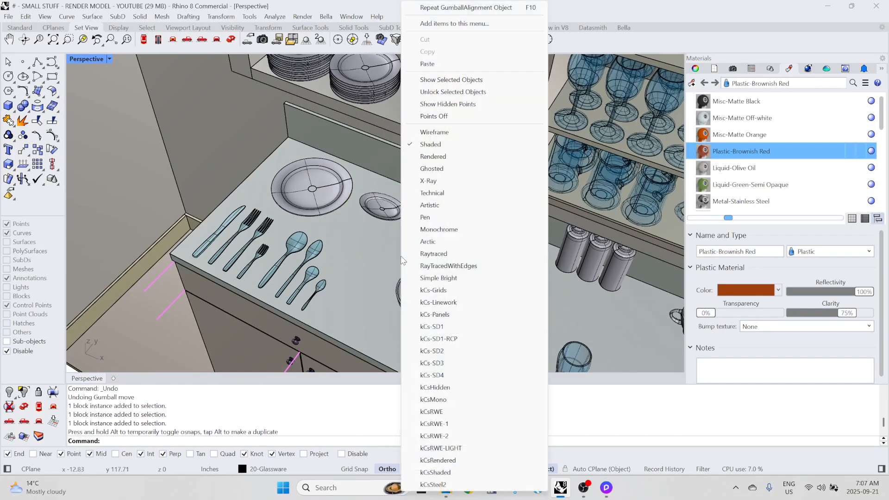
{"action": "left_click", "coordinate": [335, 244]}
Copy the bowl along its X axis, placing the duplicate between the original and the cutlery
{"action": "right_click_drag", "start_coordinate": [356, 292], "coordinate": [398, 265]}
{"action": "scroll", "coordinate": [398, 265], "scroll_direction": "up", "scroll_amount": 3}
{"action": "left_click", "coordinate": [426, 278]}
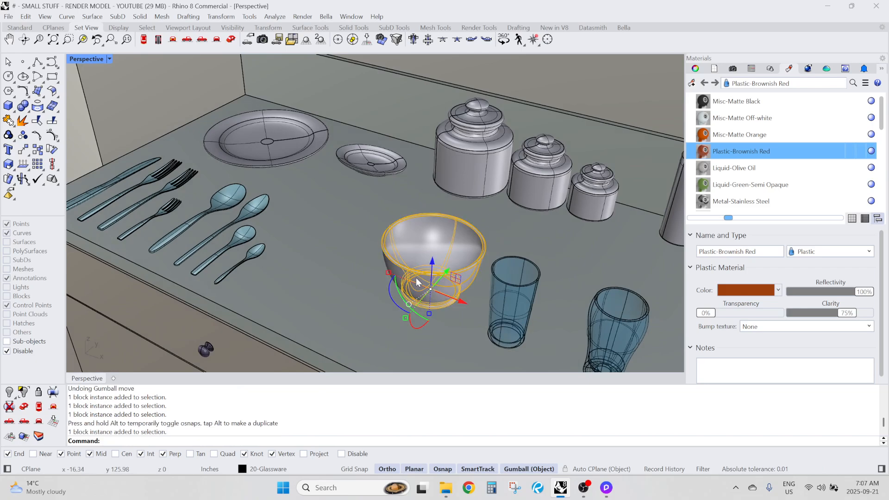
{"action": "left_click_drag", "start_coordinate": [463, 306], "coordinate": [351, 278]}
{"action": "right_click_drag", "start_coordinate": [351, 278], "coordinate": [383, 261]}
Switch the bowl copy's gumball alignment to CPlane and back to Object
{"action": "scroll", "coordinate": [355, 213], "scroll_direction": "up", "scroll_amount": 3}
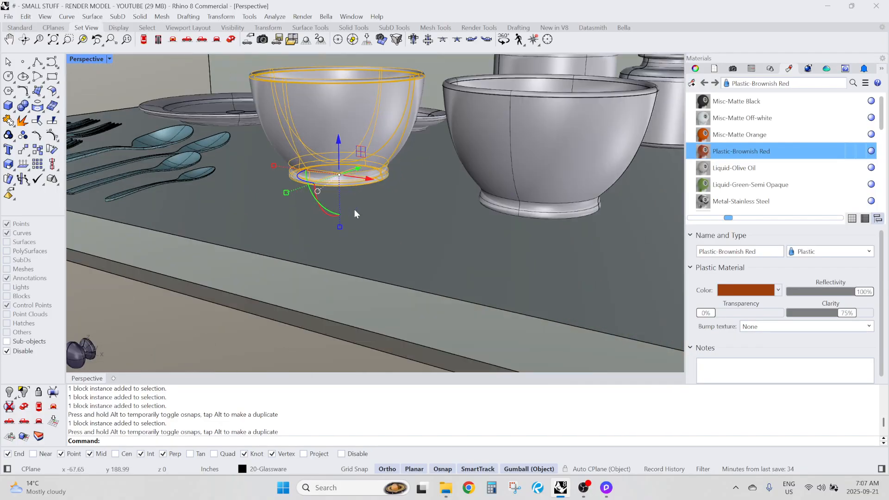
{"action": "right_click_drag", "start_coordinate": [349, 205], "coordinate": [348, 201]}
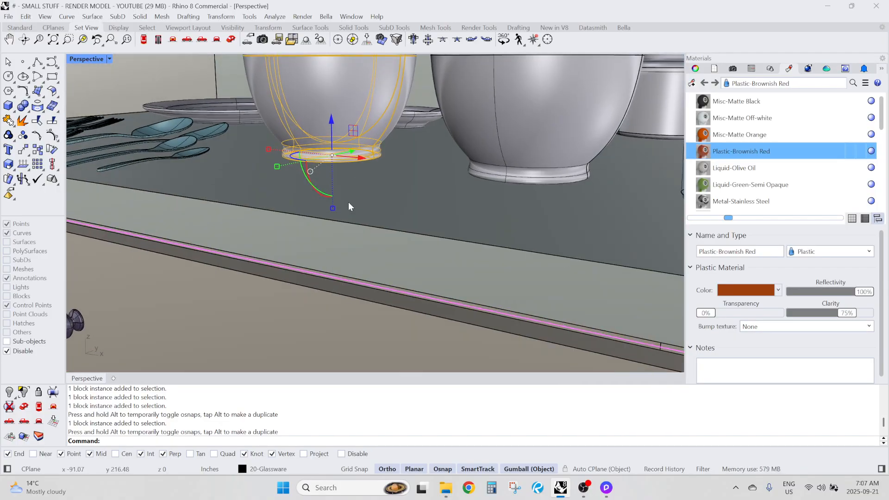
{"action": "key", "text": "F4"}
{"action": "key", "text": "F5"}
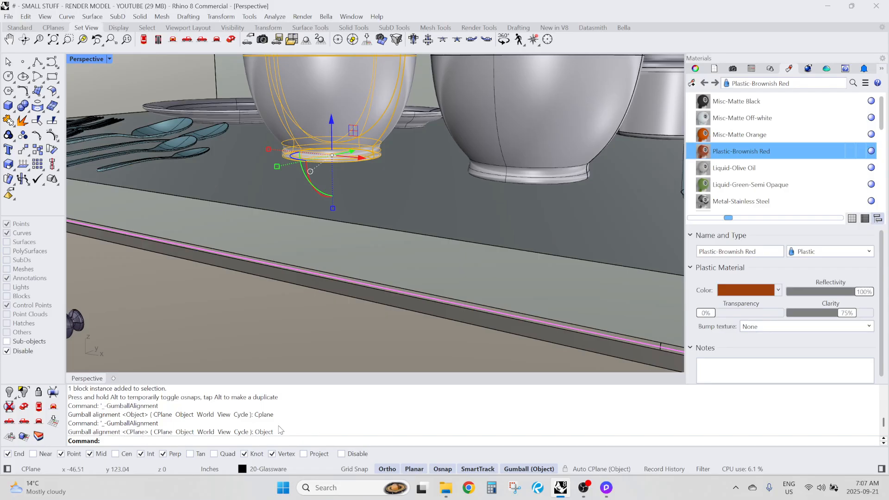
Scale the bowl copy by 0.5 vertically and by 1.5 along its X axis
{"action": "left_click", "coordinate": [333, 208]}
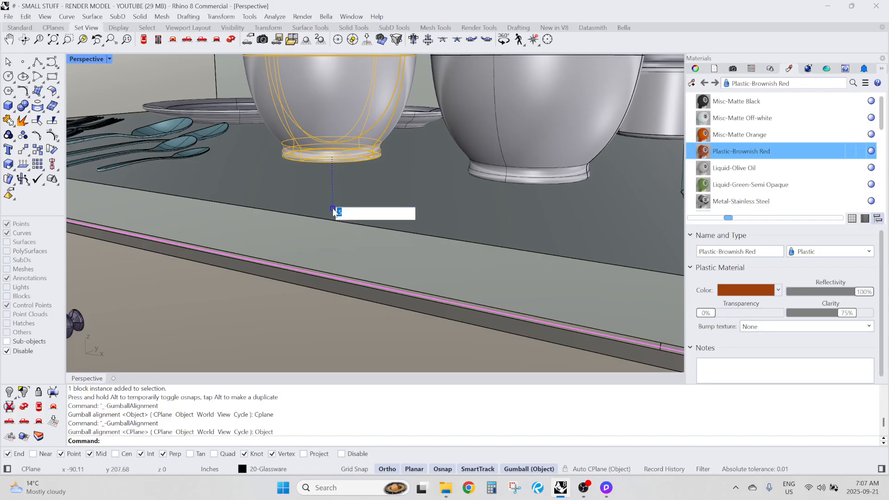
{"action": "type", "text": ".5"}
{"action": "key", "text": "Return"}
{"action": "scroll", "coordinate": [310, 236], "scroll_direction": "down", "scroll_amount": 3}
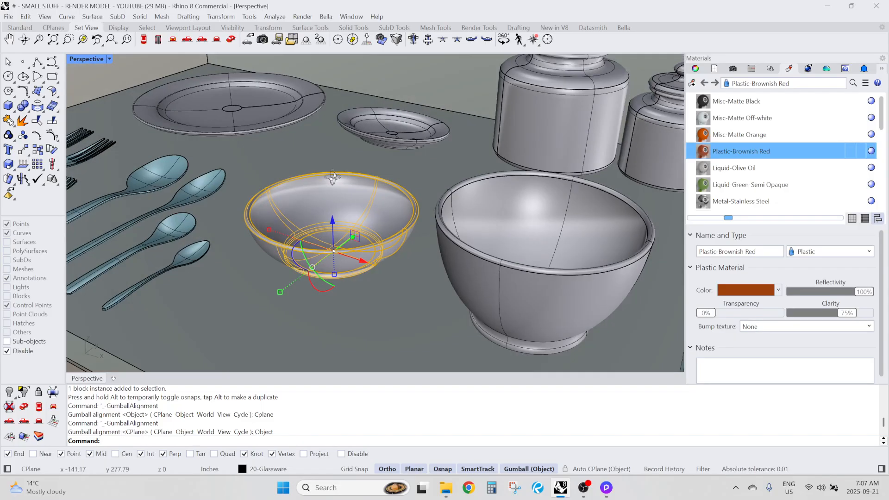
{"action": "left_click", "coordinate": [274, 263]}
{"action": "type", "text": "1.5"}
{"action": "key", "text": "Return"}
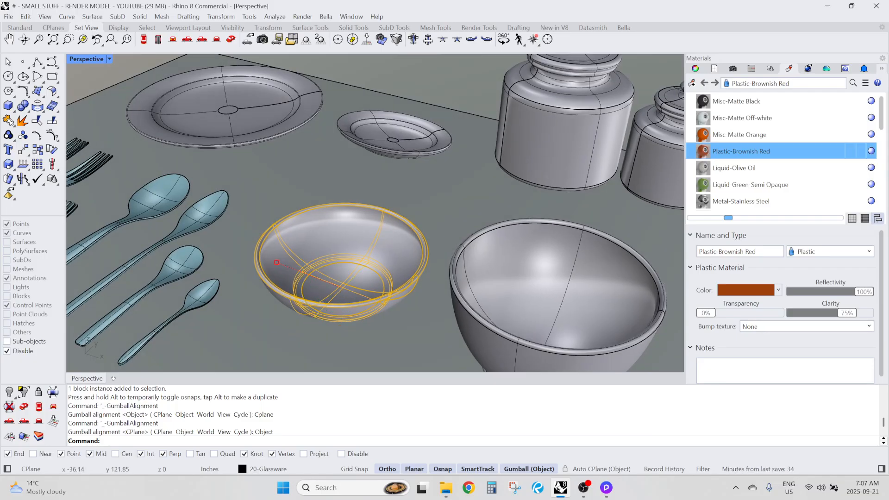
Move the bowl copy away from the original bowl and scale it by 1.5 along its Y axis
{"action": "left_click_drag", "start_coordinate": [375, 296], "coordinate": [337, 281]}
{"action": "right_click_drag", "start_coordinate": [344, 296], "coordinate": [350, 264]}
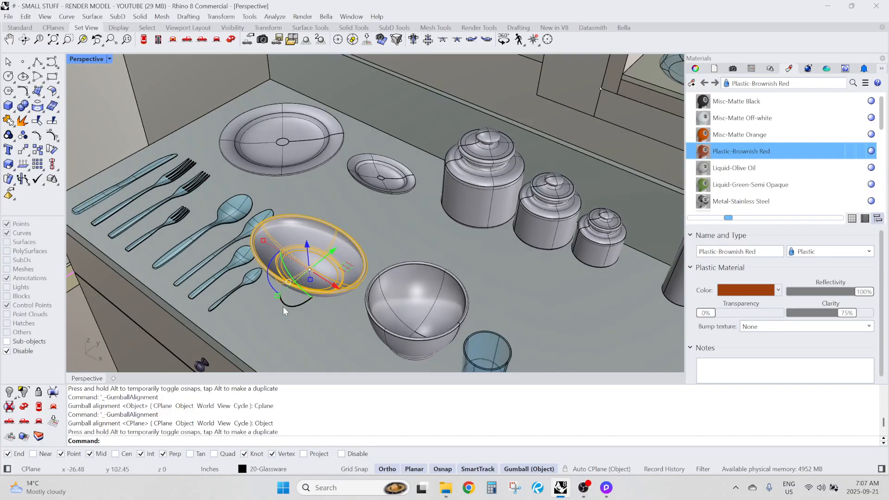
{"action": "left_click", "coordinate": [276, 296]}
{"action": "type", "text": "1.5"}
{"action": "key", "text": "Return"}
Move the widened bowl copy next to the original bowl to compare them, and delete the copy
{"action": "right_click_drag", "start_coordinate": [276, 297], "coordinate": [348, 299]}
{"action": "left_click_drag", "start_coordinate": [346, 296], "coordinate": [393, 276]}
{"action": "scroll", "coordinate": [325, 276], "scroll_direction": "down", "scroll_amount": 6}
{"action": "right_click_drag", "start_coordinate": [325, 276], "coordinate": [546, 249]}
{"action": "left_click", "coordinate": [344, 261]}
{"action": "scroll", "coordinate": [486, 235], "scroll_direction": "up", "scroll_amount": 5}
{"action": "scroll", "coordinate": [417, 208], "scroll_direction": "down", "scroll_amount": 3}
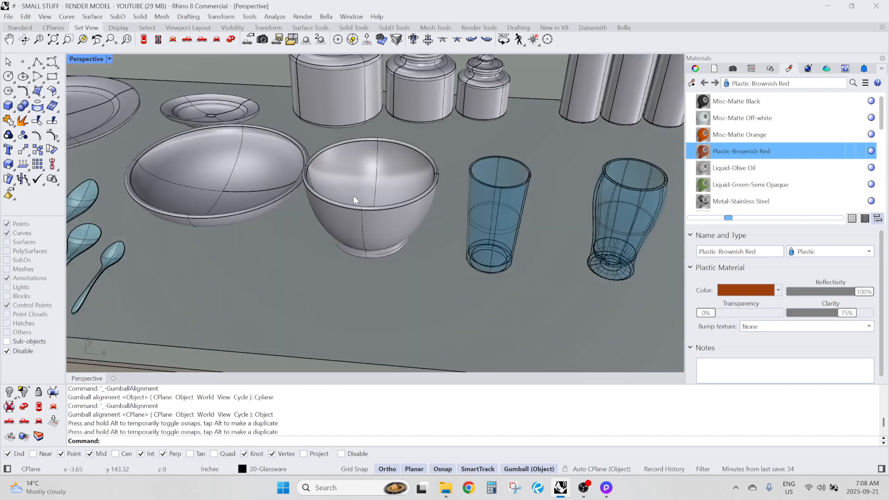
{"action": "left_click", "coordinate": [220, 156]}
{"action": "type", "text": "e"}
{"action": "key", "text": "Return"}
Select the three round canisters and the first tall canister in turn to compare their blocks
{"action": "right_click_drag", "start_coordinate": [222, 153], "coordinate": [362, 166]}
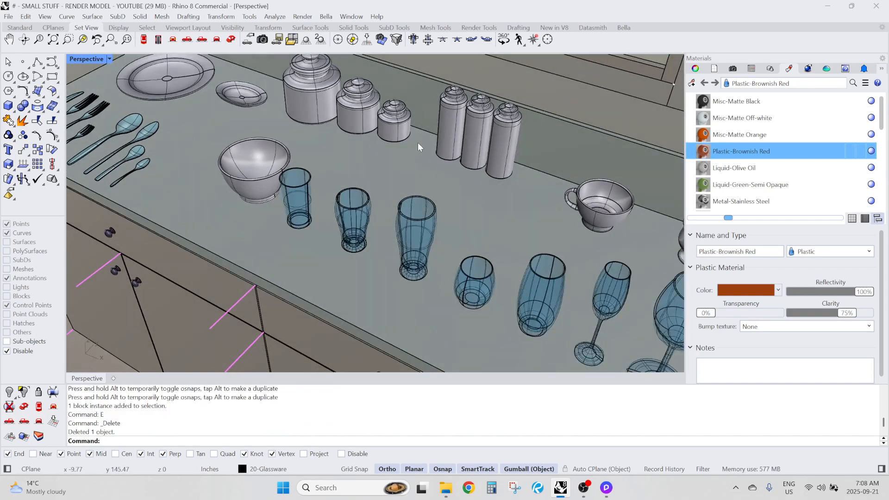
{"action": "right_click_drag", "start_coordinate": [357, 106], "coordinate": [382, 120]}
{"action": "scroll", "coordinate": [263, 58], "scroll_direction": "up", "scroll_amount": 3}
{"action": "left_click", "coordinate": [326, 120]}
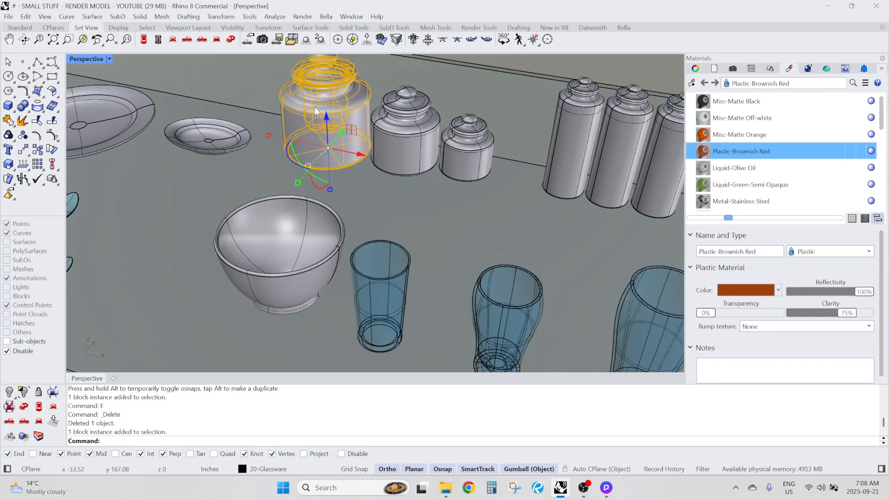
{"action": "left_click", "coordinate": [397, 125]}
{"action": "left_click", "coordinate": [467, 146]}
{"action": "scroll", "coordinate": [399, 166], "scroll_direction": "down", "scroll_amount": 3}
{"action": "scroll", "coordinate": [492, 139], "scroll_direction": "up", "scroll_amount": 2}
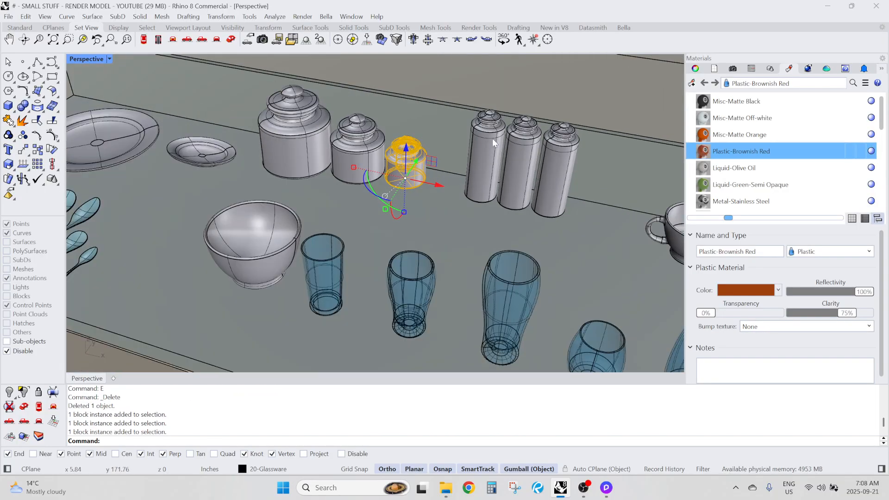
{"action": "left_click", "coordinate": [293, 143]}
{"action": "left_click", "coordinate": [482, 159]}
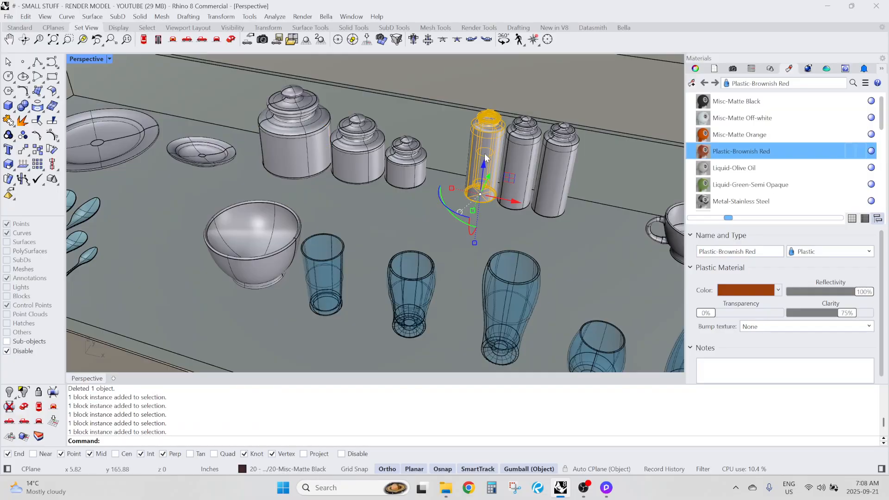
Copy the largest round canister forward along its Y axis, clear of the countertop and cabinet
{"action": "scroll", "coordinate": [399, 145], "scroll_direction": "down", "scroll_amount": 4}
{"action": "right_click_drag", "start_coordinate": [389, 145], "coordinate": [341, 147]}
{"action": "left_click", "coordinate": [331, 142]}
{"action": "scroll", "coordinate": [358, 99], "scroll_direction": "down", "scroll_amount": 4}
{"action": "right_click_drag", "start_coordinate": [359, 103], "coordinate": [342, 114]}
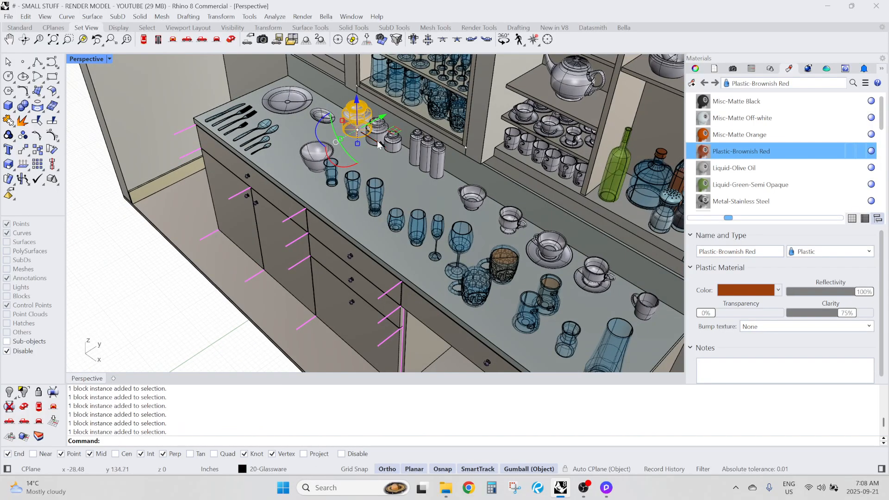
{"action": "left_click_drag", "start_coordinate": [383, 115], "coordinate": [139, 238]}
{"action": "key", "text": "alt"}
Try scaling the canister copy with its vertical gumball handle, and undo both attempts
{"action": "right_click_drag", "start_coordinate": [199, 268], "coordinate": [152, 176]}
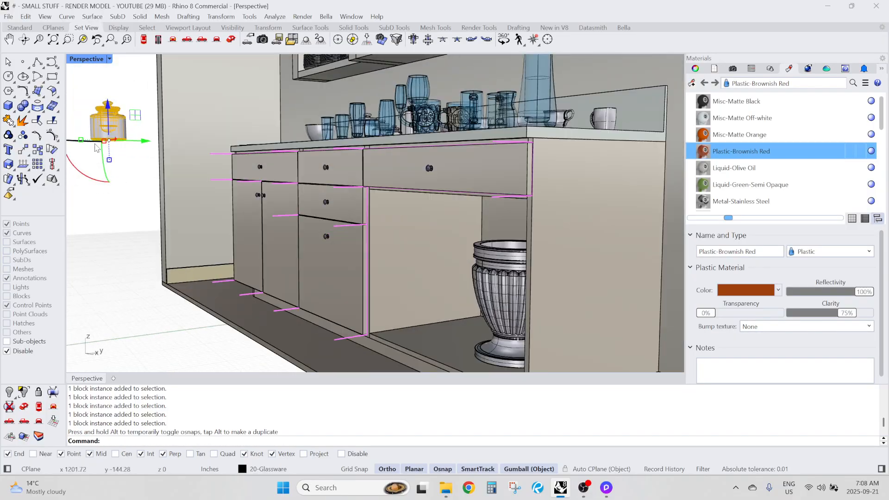
{"action": "scroll", "coordinate": [132, 149], "scroll_direction": "up", "scroll_amount": 5}
{"action": "left_click", "coordinate": [121, 174]}
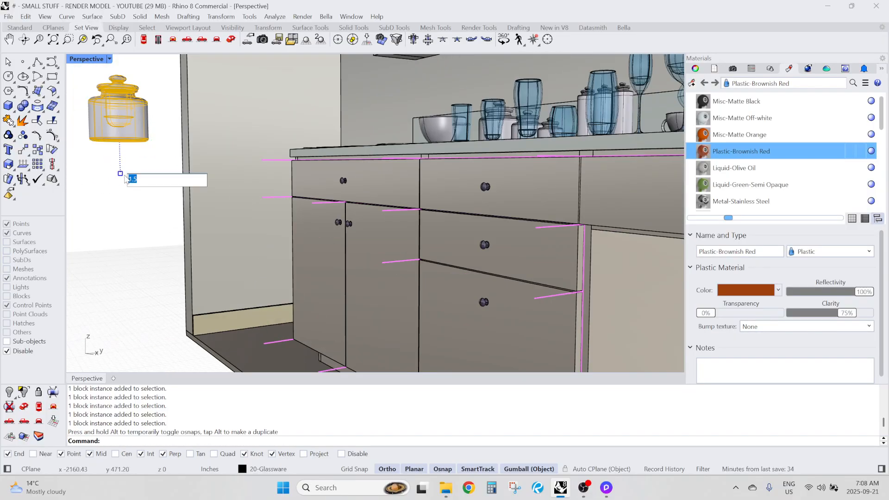
{"action": "key", "text": "Return"}
{"action": "key", "text": "ctrl+z"}
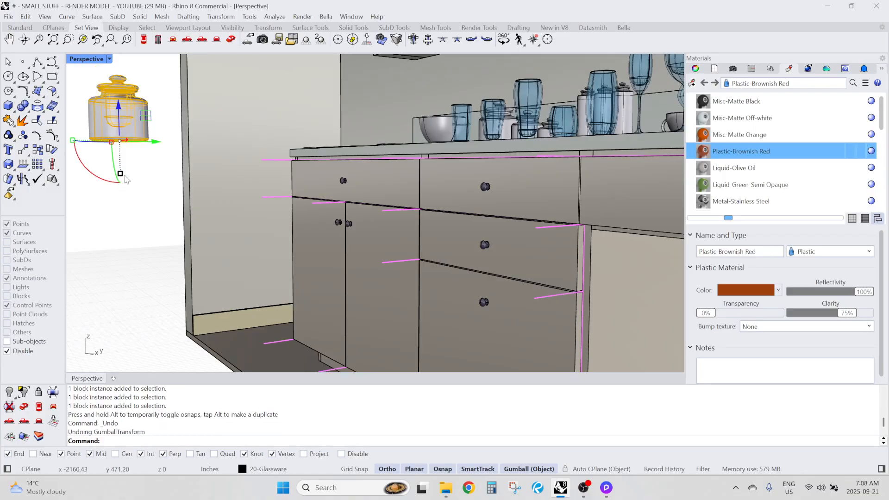
{"action": "key", "text": "Return"}
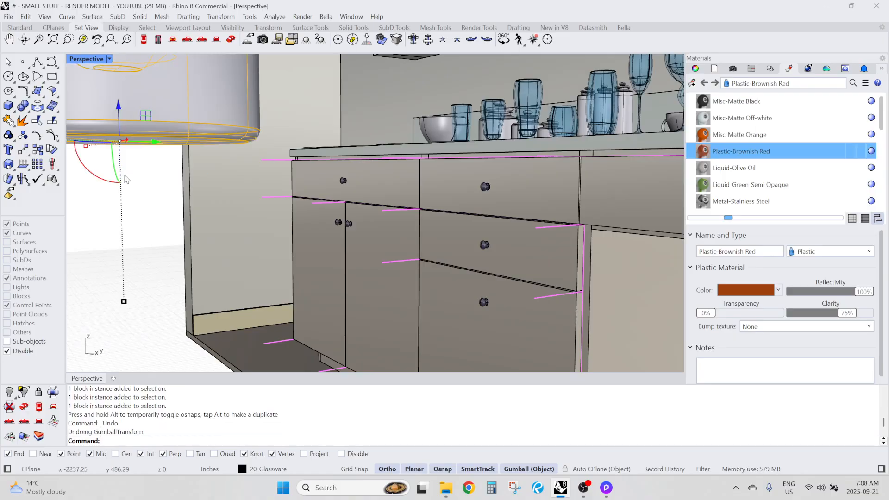
{"action": "key", "text": "ctrl+z"}
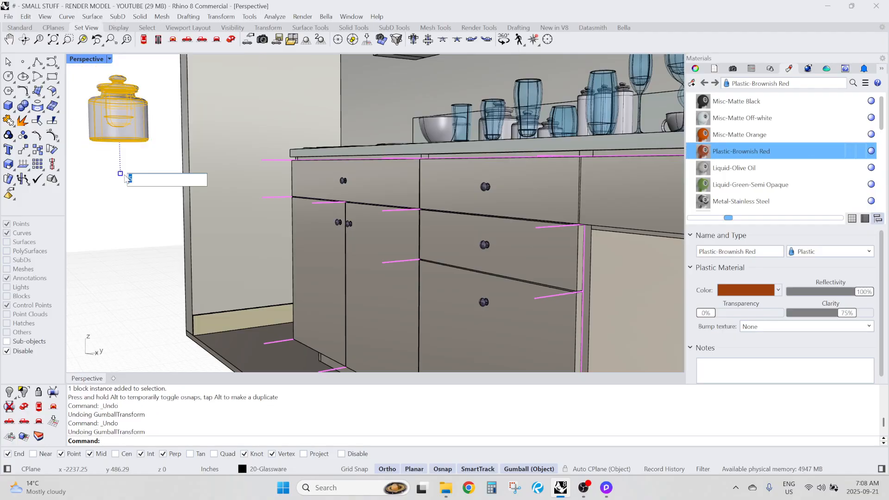
Scale the canister copy along its vertical axis to stretch it into a tall bottle shape
{"action": "key", "text": "Return"}
{"action": "scroll", "coordinate": [163, 200], "scroll_direction": "down", "scroll_amount": 2}
{"action": "right_click_drag", "start_coordinate": [163, 200], "coordinate": [234, 233]}
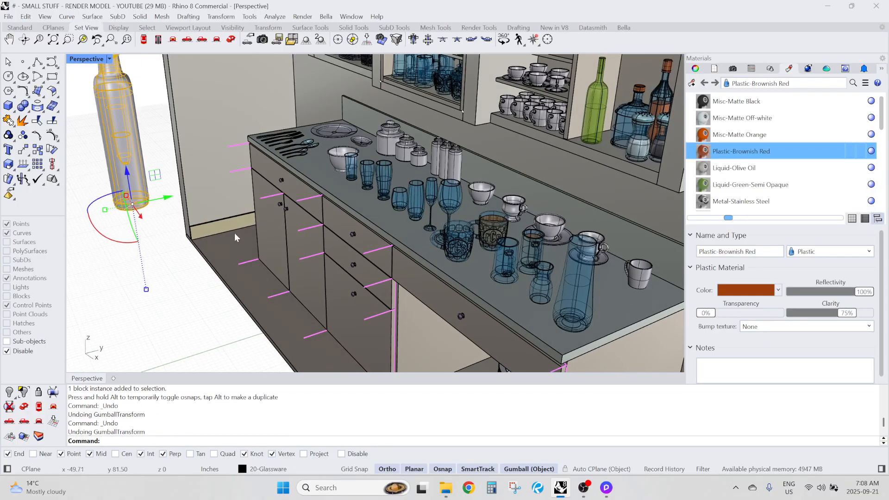
{"action": "scroll", "coordinate": [234, 233], "scroll_direction": "down", "scroll_amount": 3}
{"action": "scroll", "coordinate": [153, 269], "scroll_direction": "up", "scroll_amount": 10}
{"action": "scroll", "coordinate": [176, 297], "scroll_direction": "down", "scroll_amount": 3}
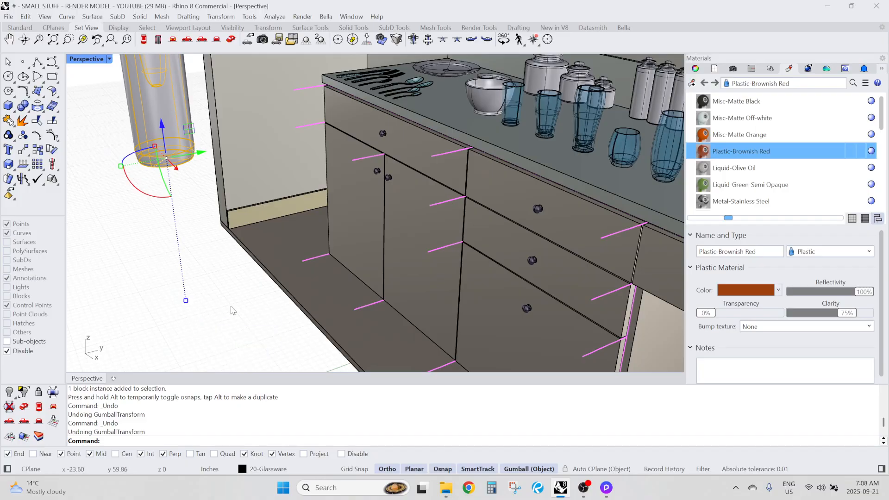
{"action": "scroll", "coordinate": [186, 309], "scroll_direction": "down", "scroll_amount": 5}
{"action": "scroll", "coordinate": [211, 277], "scroll_direction": "up", "scroll_amount": 5}
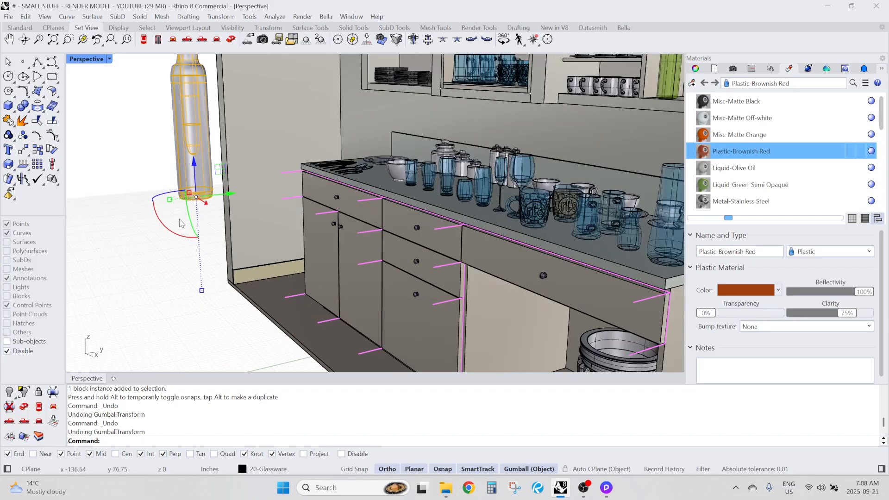
{"action": "right_click_drag", "start_coordinate": [182, 224], "coordinate": [179, 258]}
{"action": "scroll", "coordinate": [173, 258], "scroll_direction": "up", "scroll_amount": 4}
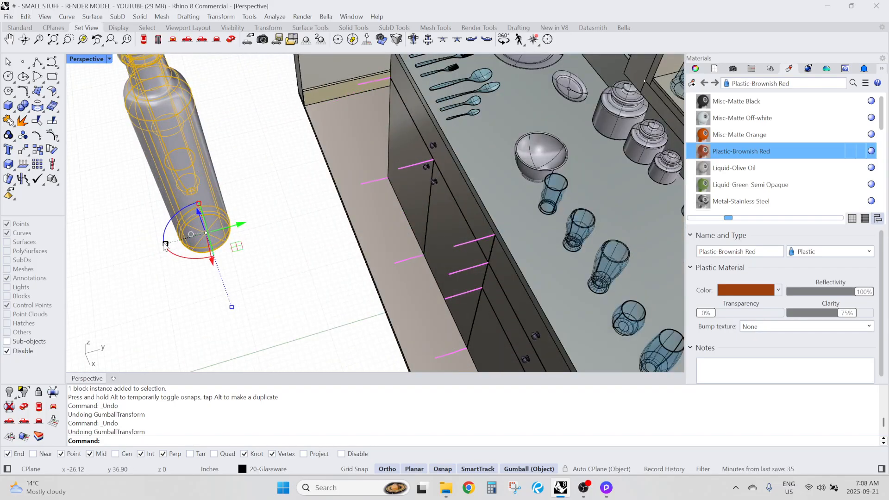
Examine the stretched canister copy's distorted lid and neck, and undo its vertical scaling
{"action": "left_click", "coordinate": [164, 244]}
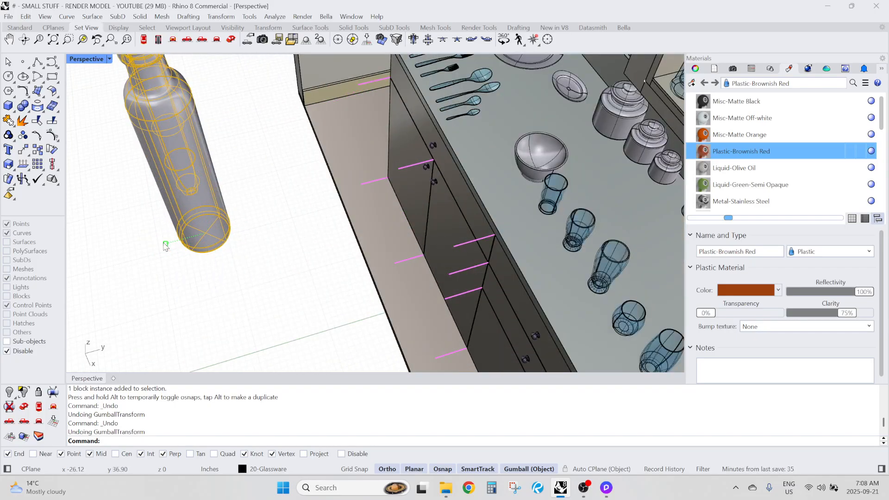
{"action": "left_click", "coordinate": [258, 268]}
{"action": "scroll", "coordinate": [262, 259], "scroll_direction": "down", "scroll_amount": 4}
{"action": "right_click_drag", "start_coordinate": [268, 243], "coordinate": [273, 210]}
{"action": "scroll", "coordinate": [234, 138], "scroll_direction": "up", "scroll_amount": 5}
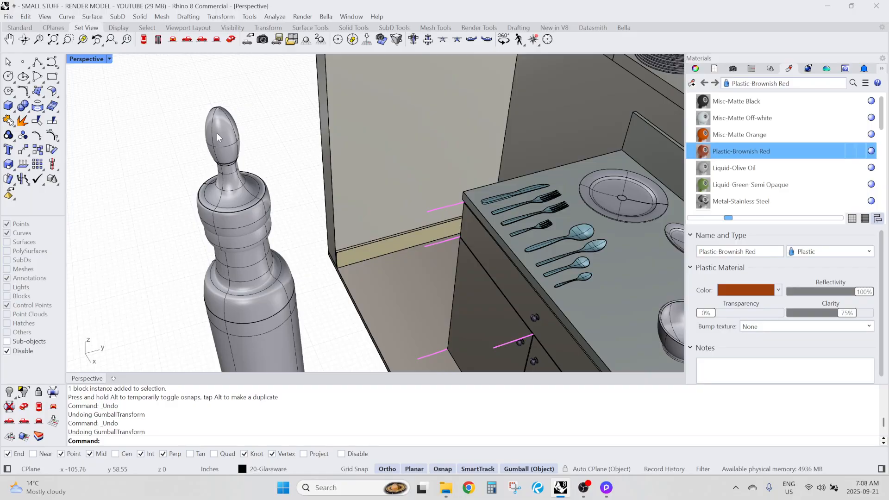
{"action": "scroll", "coordinate": [217, 133], "scroll_direction": "down", "scroll_amount": 5}
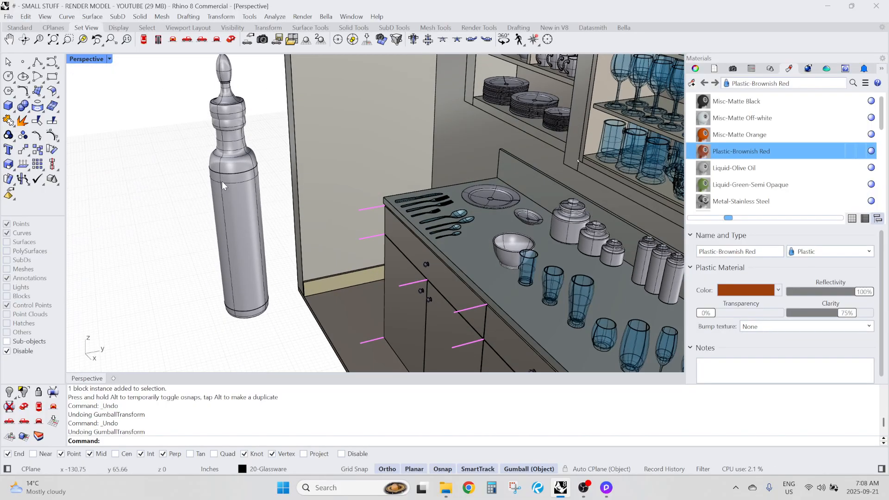
{"action": "key", "text": "ctrl+z"}
{"action": "key", "text": "Escape"}
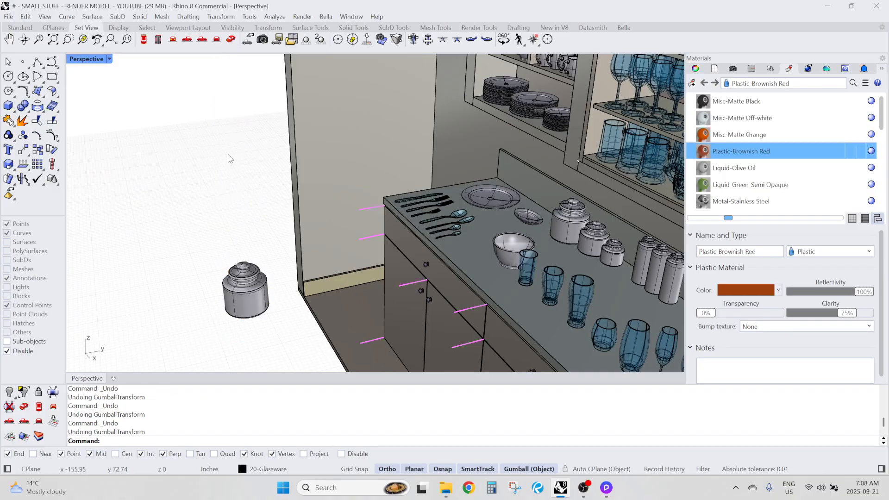
Explode the canister copy's block instance into its separate polysurfaces
{"action": "scroll", "coordinate": [227, 159], "scroll_direction": "up", "scroll_amount": 4}
{"action": "left_click", "coordinate": [227, 236]}
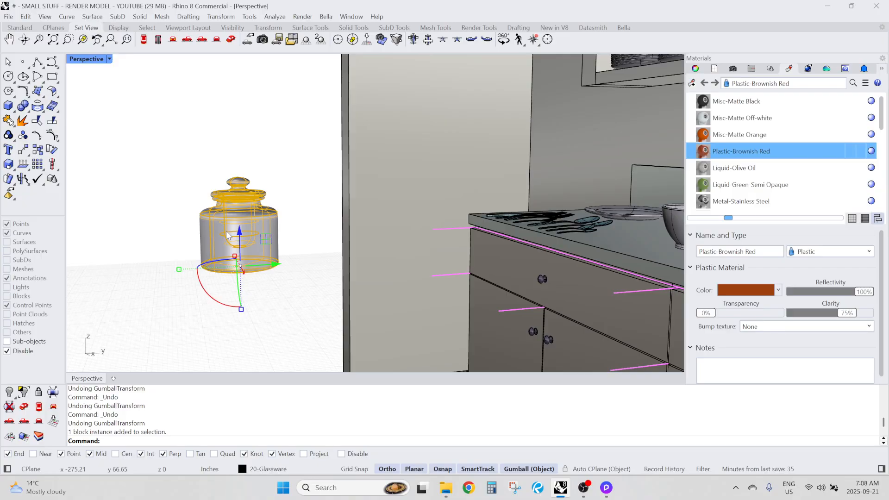
{"action": "type", "text": "XX"}
{"action": "key", "text": "Return"}
{"action": "left_click", "coordinate": [160, 93]}
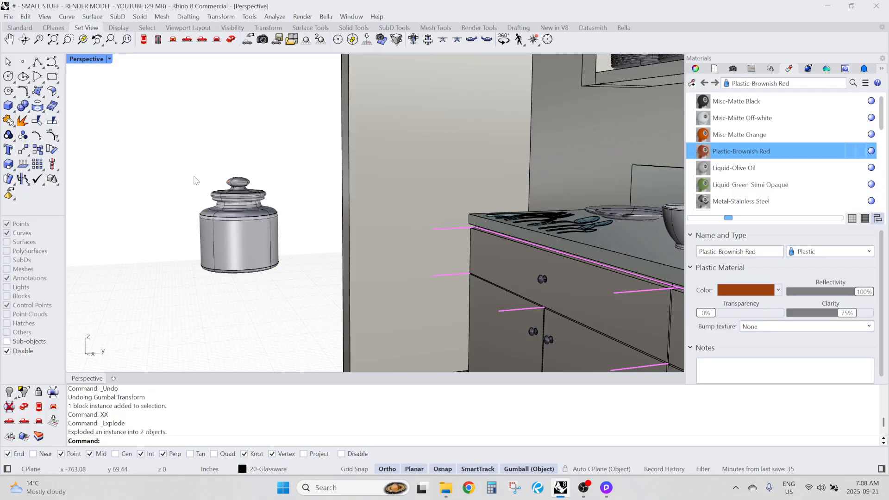
Try lengthening the canister body by moving the lid and upper faces straight up, and undo the move
{"action": "right_click_drag", "start_coordinate": [193, 176], "coordinate": [189, 171]}
{"action": "left_click_drag", "start_coordinate": [134, 109], "coordinate": [263, 119]}
{"action": "scroll", "coordinate": [282, 208], "scroll_direction": "down", "scroll_amount": 4}
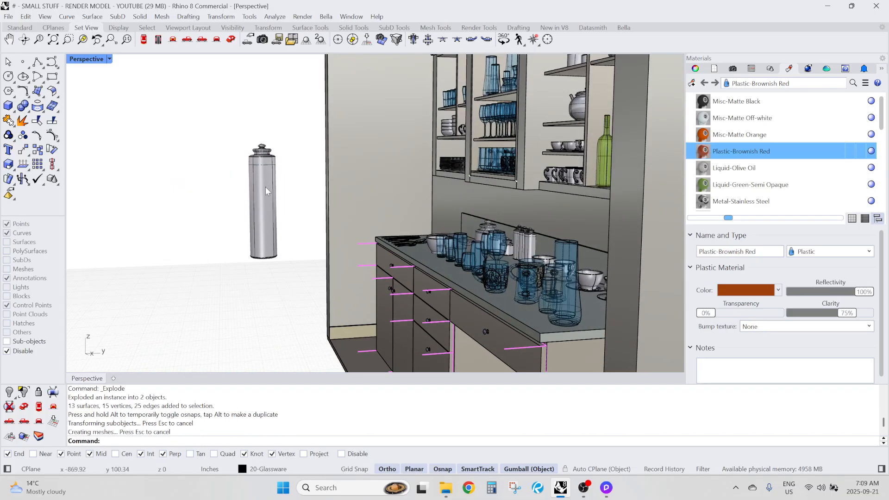
{"action": "left_click", "coordinate": [267, 190]}
{"action": "scroll", "coordinate": [266, 191], "scroll_direction": "up", "scroll_amount": 6}
{"action": "right_click_drag", "start_coordinate": [272, 350], "coordinate": [267, 328]}
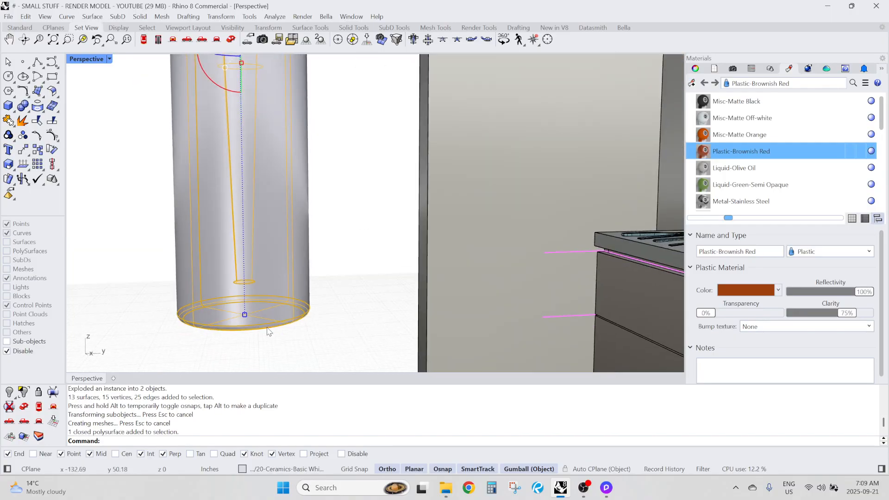
{"action": "scroll", "coordinate": [253, 280], "scroll_direction": "down", "scroll_amount": 5}
{"action": "right_click_drag", "start_coordinate": [258, 209], "coordinate": [274, 259]}
{"action": "left_click", "coordinate": [308, 145]}
{"action": "right_click_drag", "start_coordinate": [218, 169], "coordinate": [229, 153]}
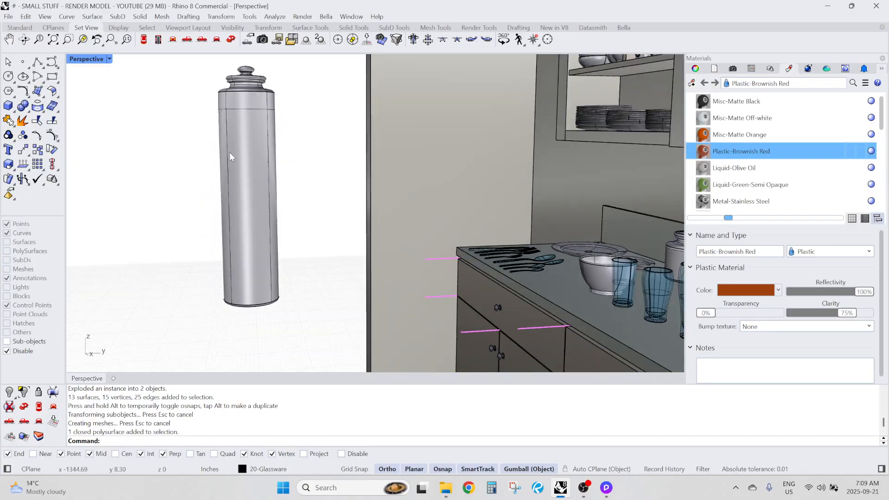
{"action": "key", "text": "ctrl+z"}
Select the exploded canister's lid, neck and shoulder sub-objects and move them straight up to lengthen the body without distorting the lid
{"action": "scroll", "coordinate": [260, 292], "scroll_direction": "up", "scroll_amount": 2}
{"action": "scroll", "coordinate": [259, 291], "scroll_direction": "up", "scroll_amount": 3}
{"action": "scroll", "coordinate": [234, 285], "scroll_direction": "down", "scroll_amount": 2}
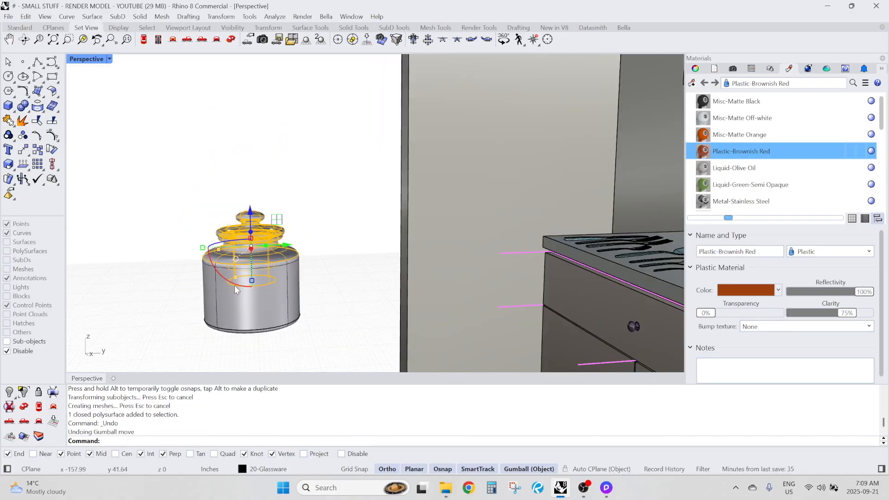
{"action": "scroll", "coordinate": [298, 290], "scroll_direction": "up", "scroll_amount": 4}
{"action": "scroll", "coordinate": [309, 234], "scroll_direction": "down", "scroll_amount": 6}
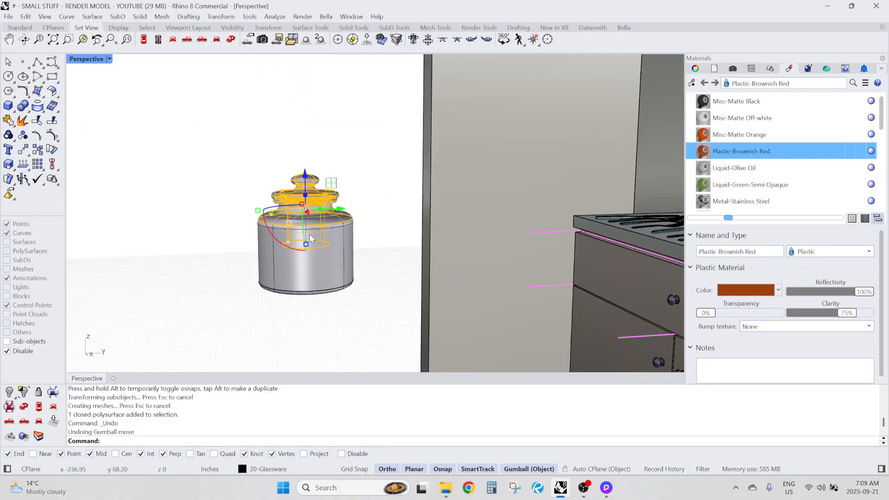
{"action": "left_click", "coordinate": [205, 187]}
{"action": "right_click_drag", "start_coordinate": [208, 219], "coordinate": [208, 207]}
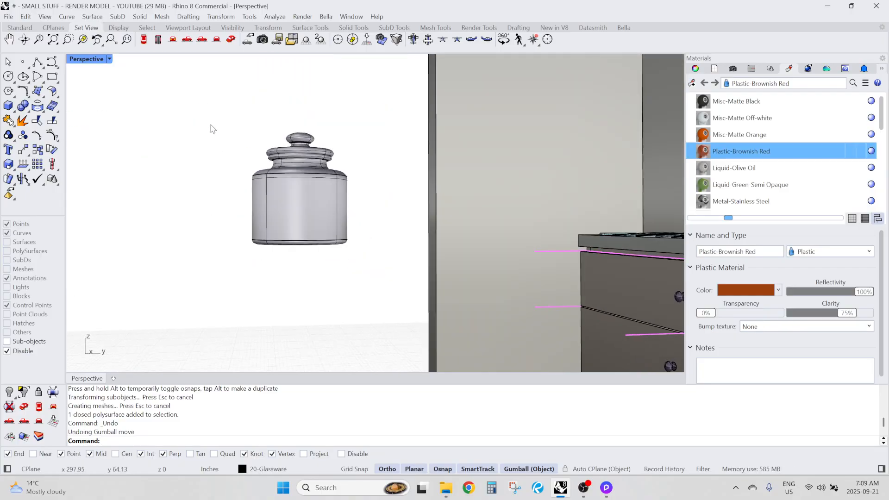
{"action": "right_click_drag", "start_coordinate": [212, 129], "coordinate": [218, 123]}
{"action": "left_click_drag", "start_coordinate": [177, 93], "coordinate": [388, 205]}
{"action": "scroll", "coordinate": [354, 231], "scroll_direction": "down", "scroll_amount": 3}
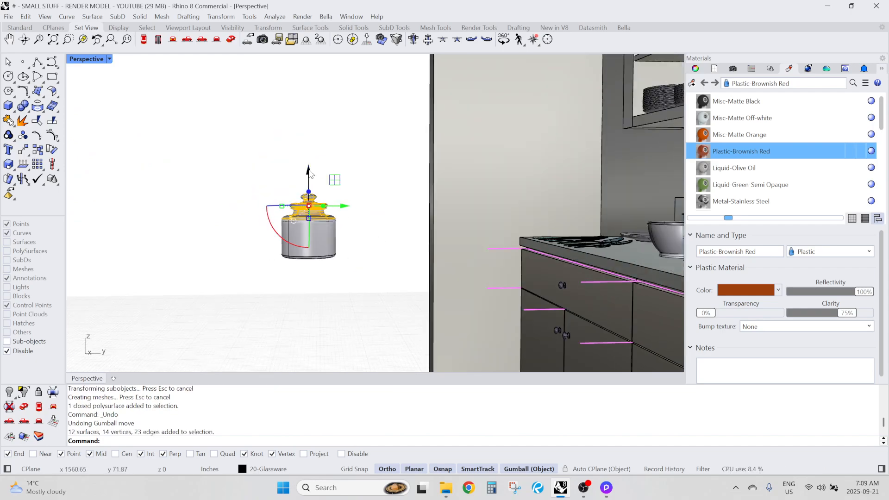
{"action": "left_click_drag", "start_coordinate": [310, 174], "coordinate": [311, 64]}
{"action": "right_click_drag", "start_coordinate": [366, 195], "coordinate": [370, 158]}
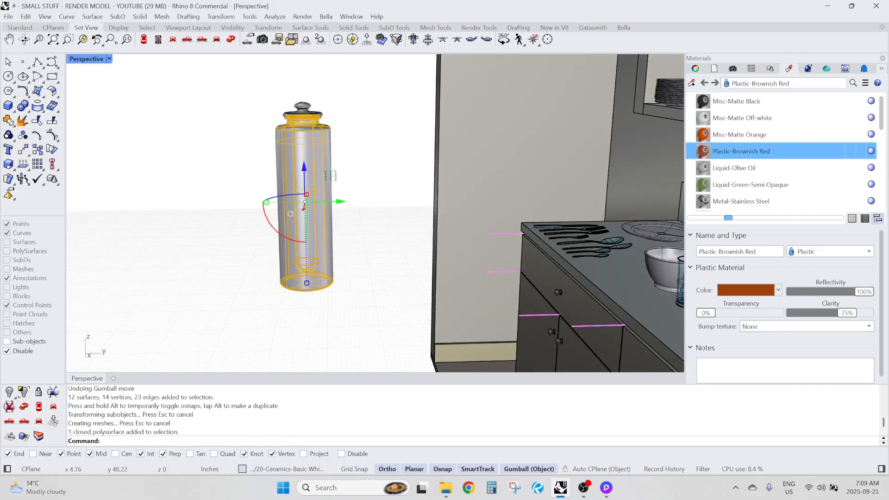
{"action": "scroll", "coordinate": [340, 240], "scroll_direction": "up", "scroll_amount": 6}
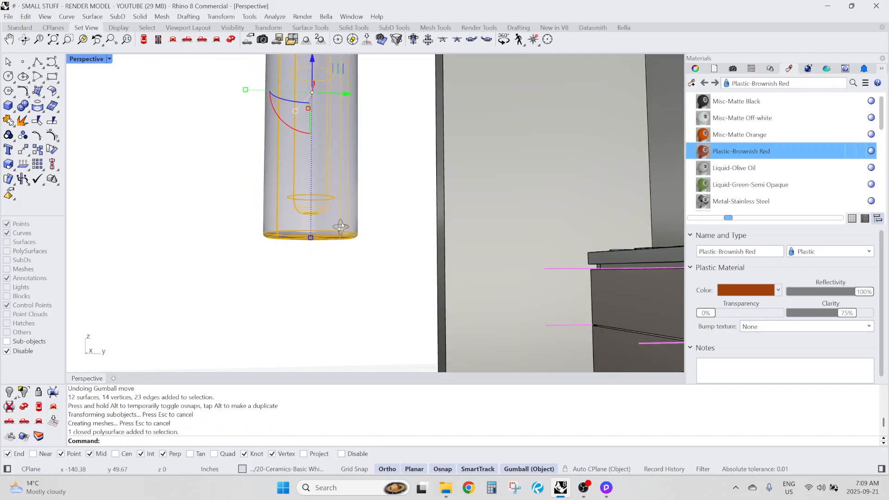
{"action": "scroll", "coordinate": [340, 233], "scroll_direction": "down", "scroll_amount": 6}
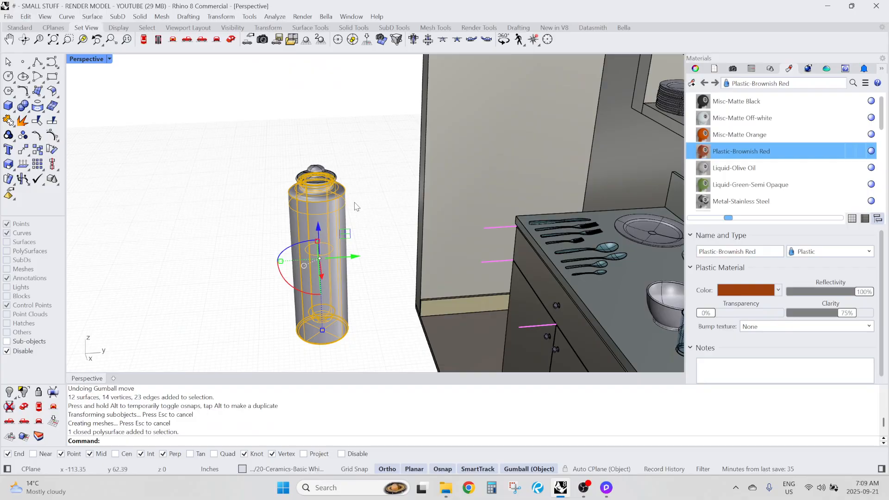
Define the lengthened canister's two polysurfaces as block "Block 02" with its base point at the center of the bottom circle
{"action": "left_click", "coordinate": [265, 129]}
{"action": "scroll", "coordinate": [265, 129], "scroll_direction": "down", "scroll_amount": 3}
{"action": "left_click_drag", "start_coordinate": [258, 107], "coordinate": [334, 270]}
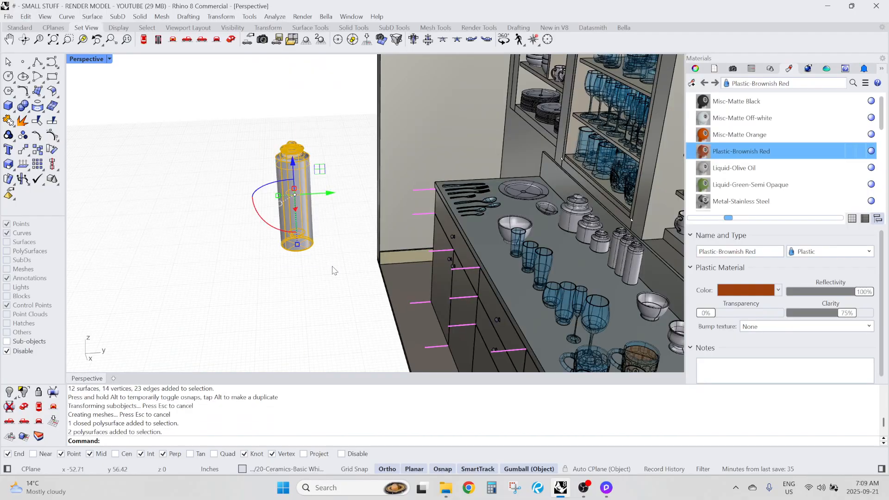
{"action": "key", "text": "Return"}
{"action": "scroll", "coordinate": [331, 263], "scroll_direction": "up", "scroll_amount": 5}
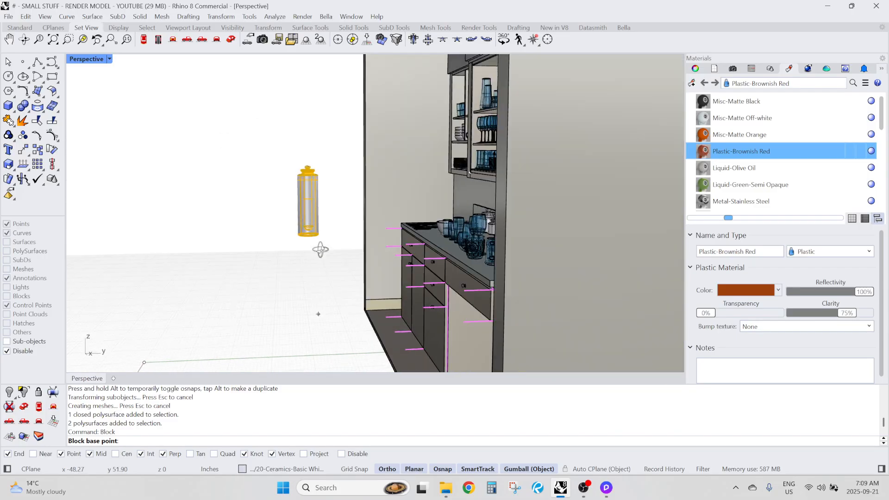
{"action": "scroll", "coordinate": [315, 214], "scroll_direction": "up", "scroll_amount": 5}
{"action": "type", "text": "ce"}
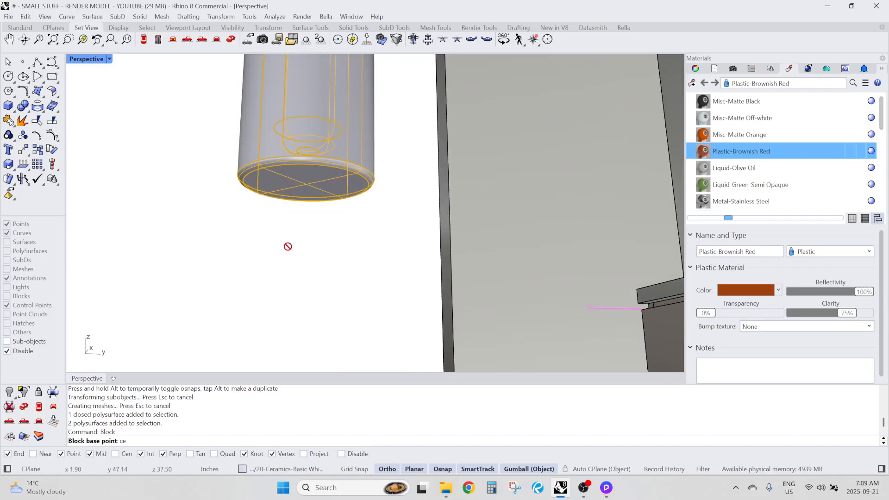
{"action": "type", "text": "n"}
{"action": "key", "text": "Return"}
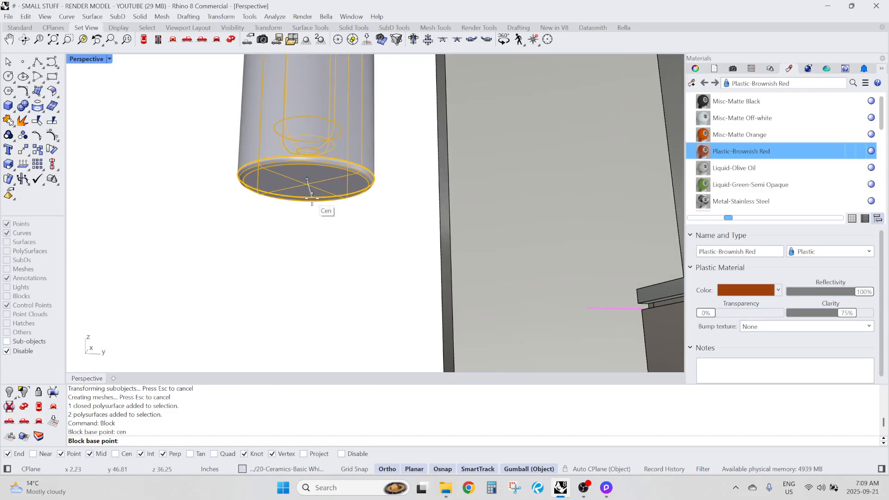
{"action": "scroll", "coordinate": [296, 203], "scroll_direction": "up", "scroll_amount": 5}
{"action": "scroll", "coordinate": [293, 208], "scroll_direction": "down", "scroll_amount": 5}
{"action": "scroll", "coordinate": [277, 215], "scroll_direction": "up", "scroll_amount": 2}
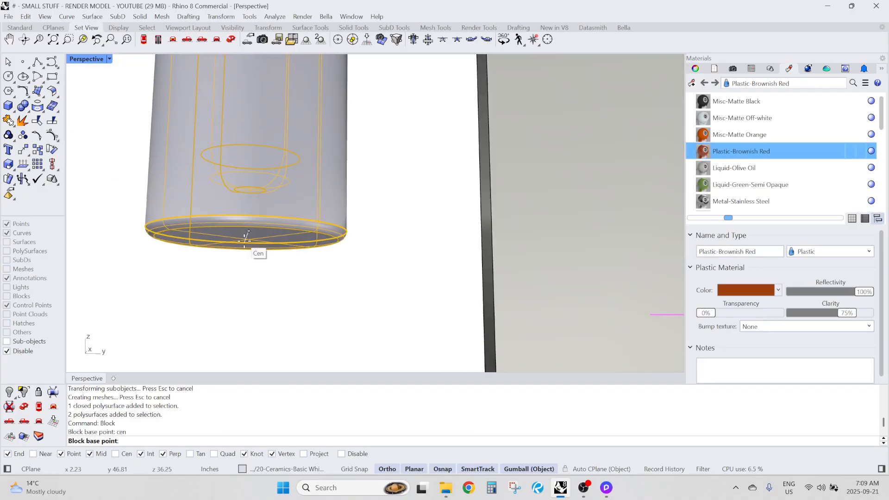
{"action": "scroll", "coordinate": [246, 239], "scroll_direction": "up", "scroll_amount": 3}
{"action": "left_click", "coordinate": [206, 231]}
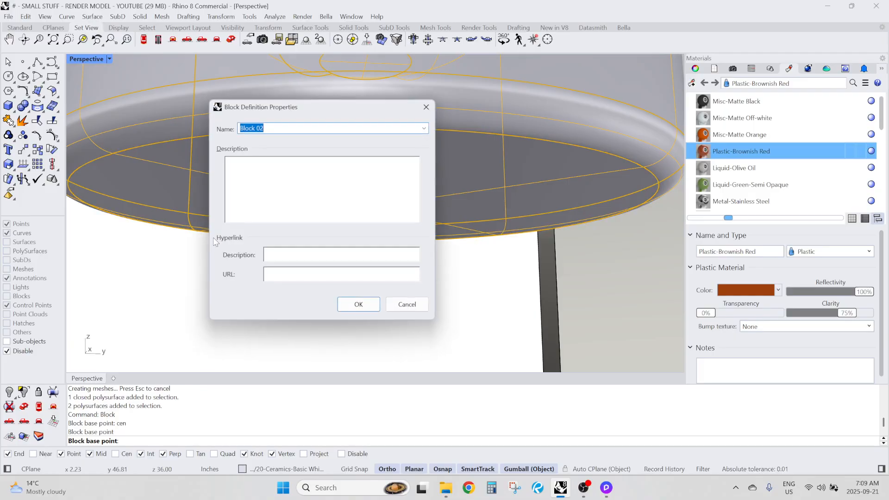
{"action": "left_click", "coordinate": [358, 304]}
Move the new canister block from the open floor onto the countertop between the cutlery and the bowl
{"action": "scroll", "coordinate": [312, 233], "scroll_direction": "down", "scroll_amount": 6}
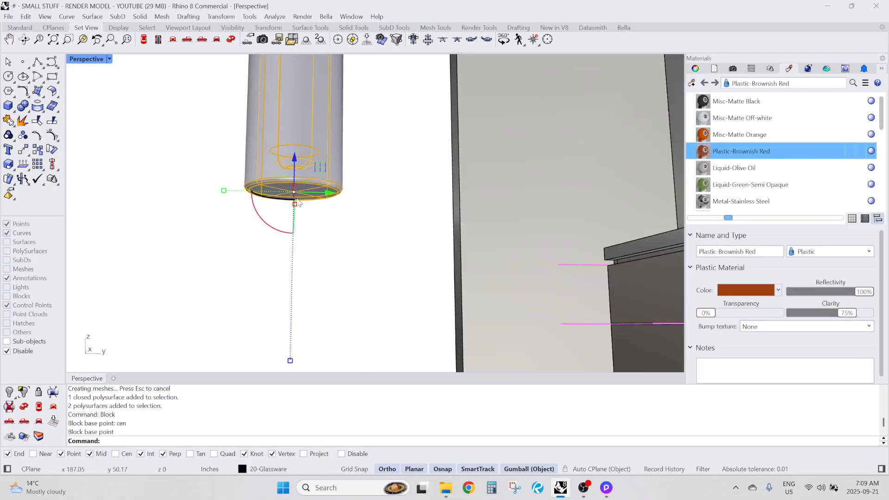
{"action": "scroll", "coordinate": [444, 199], "scroll_direction": "up", "scroll_amount": 6}
{"action": "left_click_drag", "start_coordinate": [308, 199], "coordinate": [430, 230]}
{"action": "scroll", "coordinate": [356, 126], "scroll_direction": "down", "scroll_amount": 7}
{"action": "right_click_drag", "start_coordinate": [356, 128], "coordinate": [344, 222]}
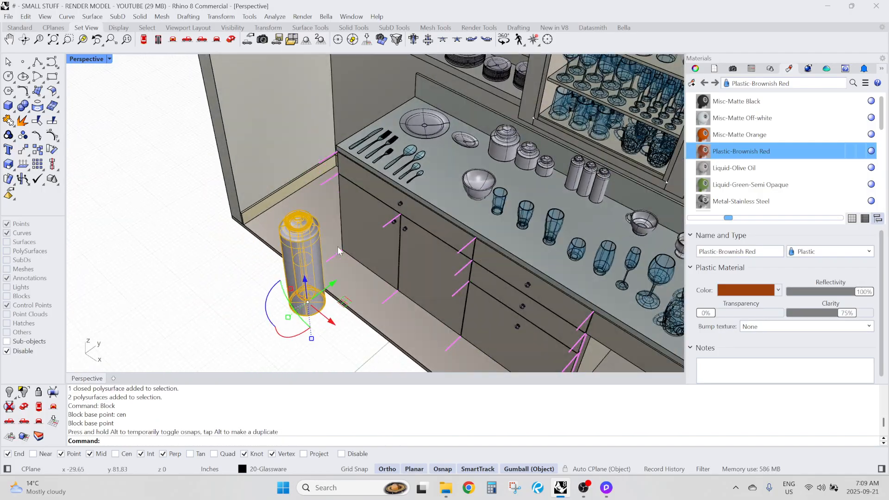
{"action": "left_click_drag", "start_coordinate": [307, 302], "coordinate": [443, 195]}
{"action": "right_click_drag", "start_coordinate": [443, 195], "coordinate": [449, 218]}
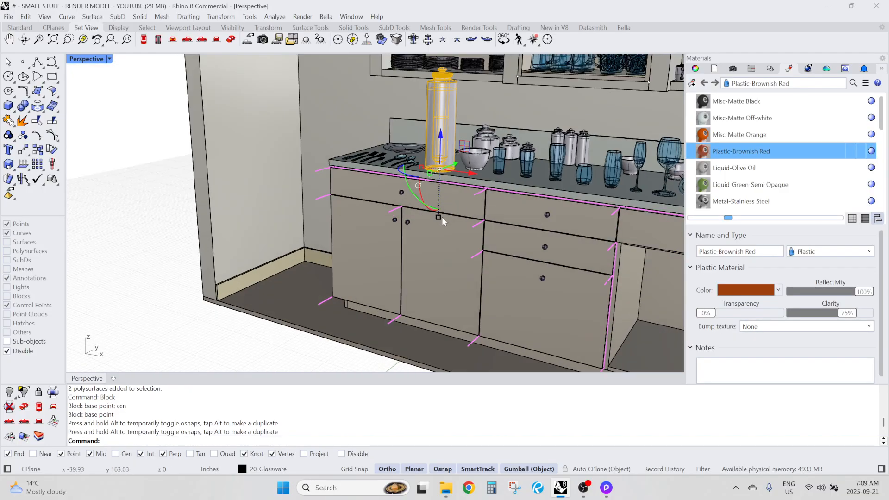
Scale the canister block down evenly to a small shaker size on the countertop
{"action": "left_click", "coordinate": [441, 218]}
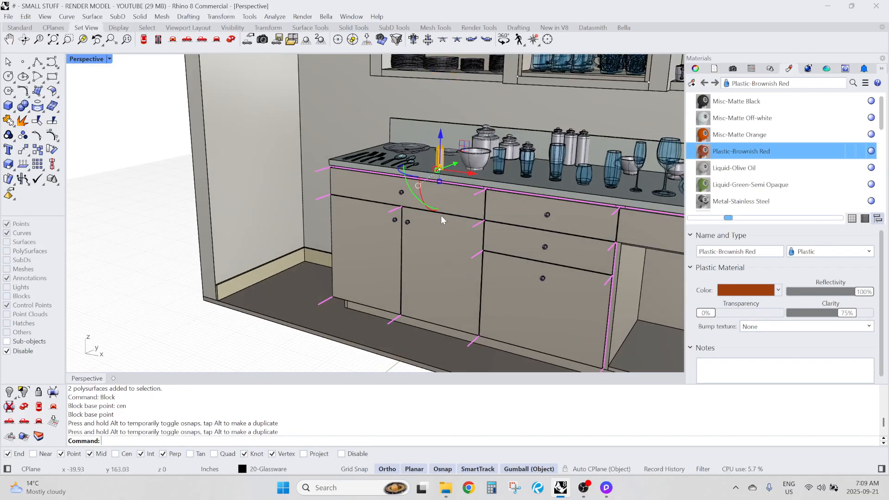
{"action": "scroll", "coordinate": [440, 180], "scroll_direction": "up", "scroll_amount": 10}
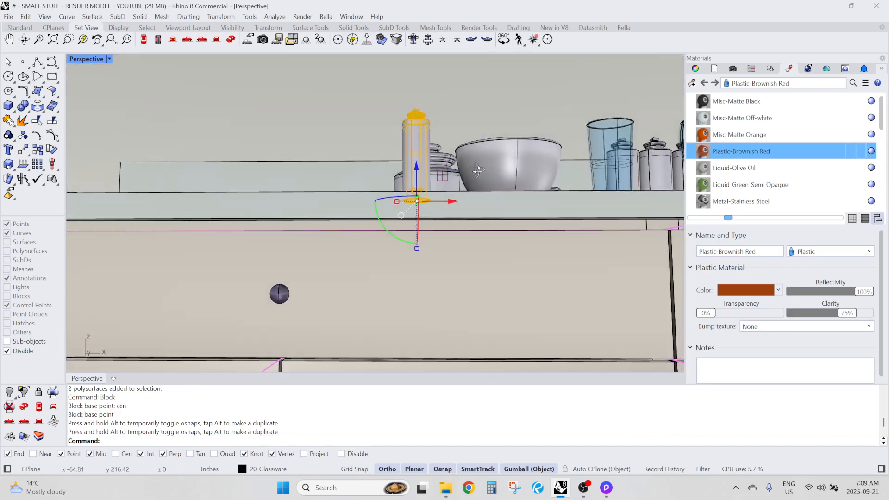
{"action": "right_click_drag", "start_coordinate": [478, 171], "coordinate": [409, 213]}
{"action": "left_click", "coordinate": [409, 213]}
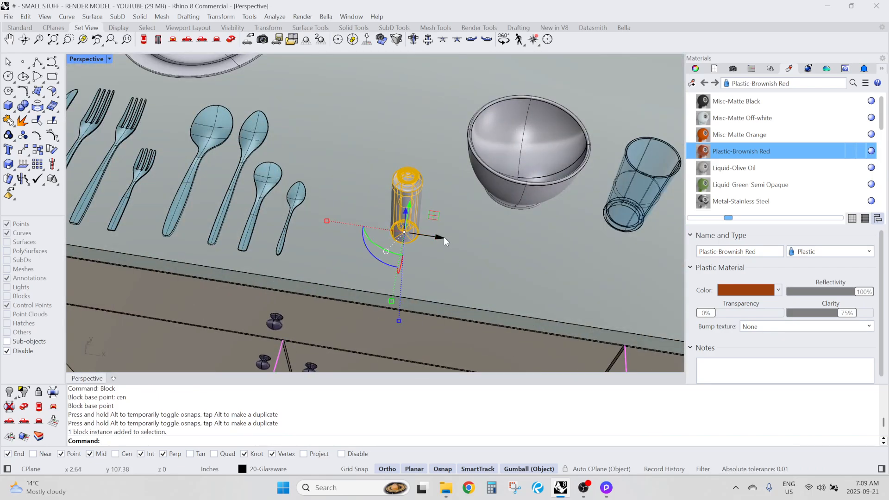
Copy the small canister block to form a front row of four with one more behind it
{"action": "key", "text": "alt"}
{"action": "left_click_drag", "start_coordinate": [444, 237], "coordinate": [476, 242]}
{"action": "right_click_drag", "start_coordinate": [476, 241], "coordinate": [450, 259]}
{"action": "key", "text": "alt"}
{"action": "mouse_move", "coordinate": [451, 253]}
{"action": "left_mouse_down"}
{"action": "mouse_move", "coordinate": [482, 274]}
{"action": "mouse_move", "coordinate": [310, 234]}
{"action": "mouse_move", "coordinate": [356, 240]}
{"action": "mouse_move", "coordinate": [386, 210]}
{"action": "mouse_move", "coordinate": [374, 196]}
{"action": "mouse_move", "coordinate": [372, 218]}
{"action": "left_mouse_up"}
{"action": "key", "text": "alt"}
{"action": "key", "text": "Escape"}
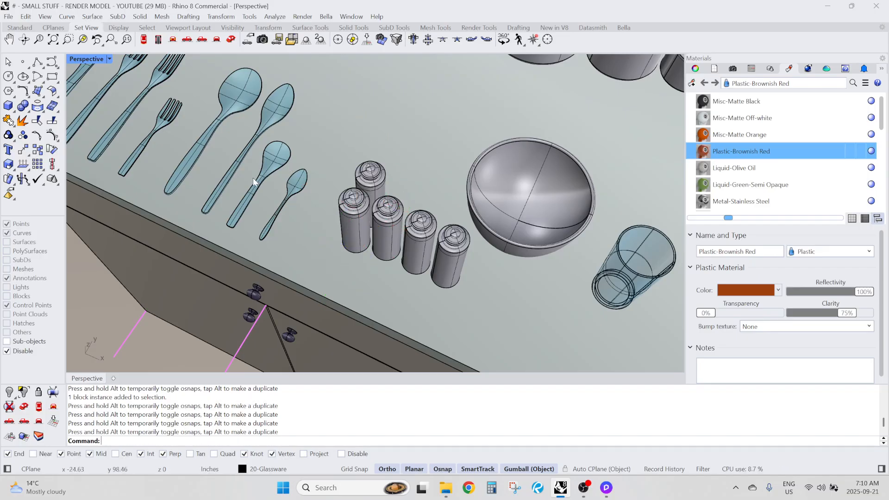
Copy the champagne glass forward along its Y axis onto the open floor in front of the cabinet
{"action": "scroll", "coordinate": [252, 177], "scroll_direction": "down", "scroll_amount": 8}
{"action": "right_click_drag", "start_coordinate": [385, 244], "coordinate": [363, 196]}
{"action": "scroll", "coordinate": [363, 197], "scroll_direction": "down", "scroll_amount": 5}
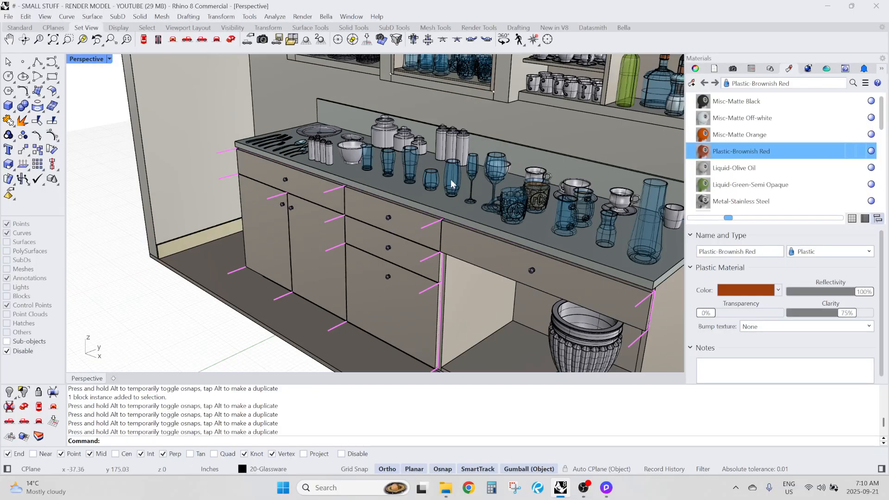
{"action": "scroll", "coordinate": [473, 164], "scroll_direction": "up", "scroll_amount": 5}
{"action": "left_click", "coordinate": [474, 162]}
{"action": "scroll", "coordinate": [472, 163], "scroll_direction": "down", "scroll_amount": 5}
{"action": "right_click_drag", "start_coordinate": [466, 166], "coordinate": [385, 206]}
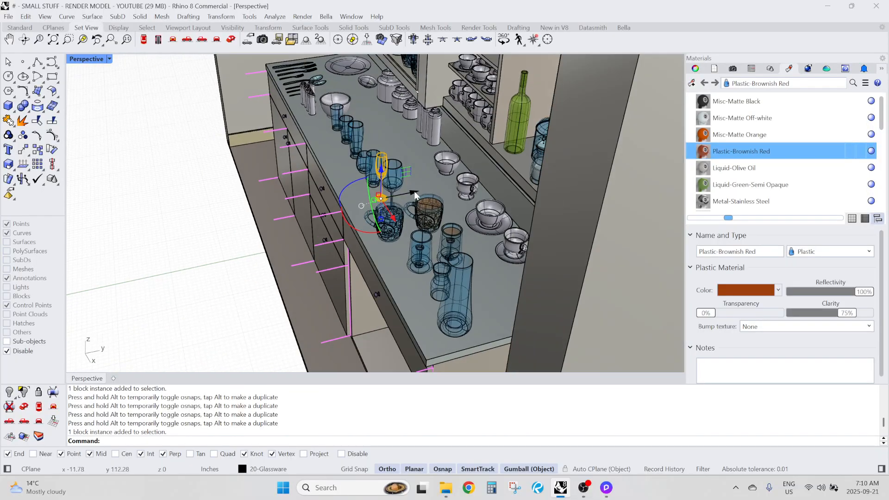
{"action": "left_click_drag", "start_coordinate": [414, 196], "coordinate": [168, 222]}
{"action": "scroll", "coordinate": [168, 221], "scroll_direction": "up", "scroll_amount": 4}
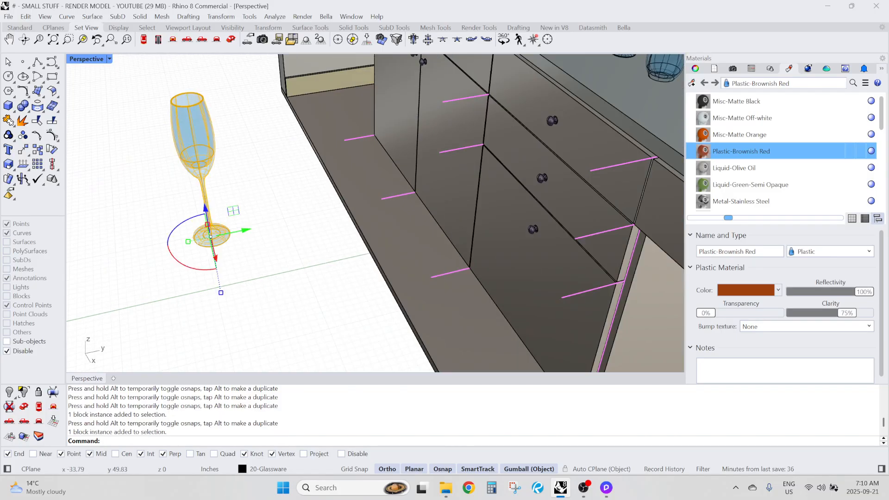
Scale the champagne glass copy by 1.5 along its Y axis and equally along its X axis to widen it into a wine glass
{"action": "left_click", "coordinate": [188, 241]}
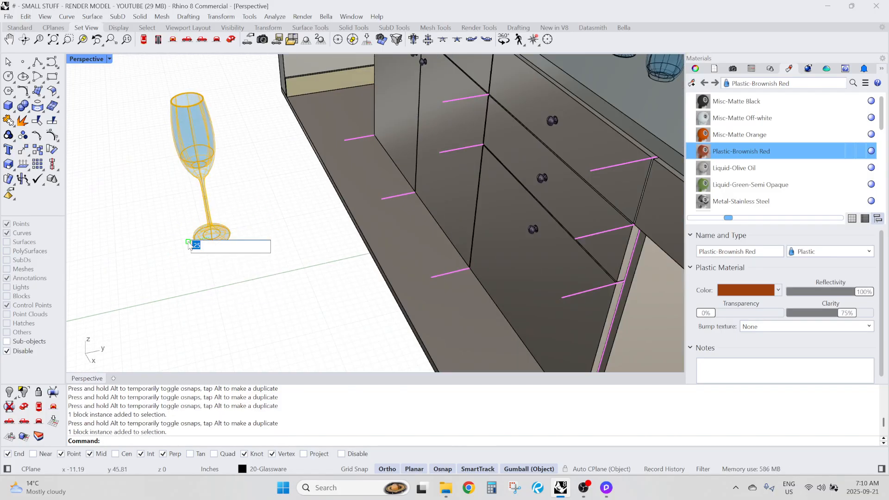
{"action": "type", "text": "1.5"}
{"action": "key", "text": "Return"}
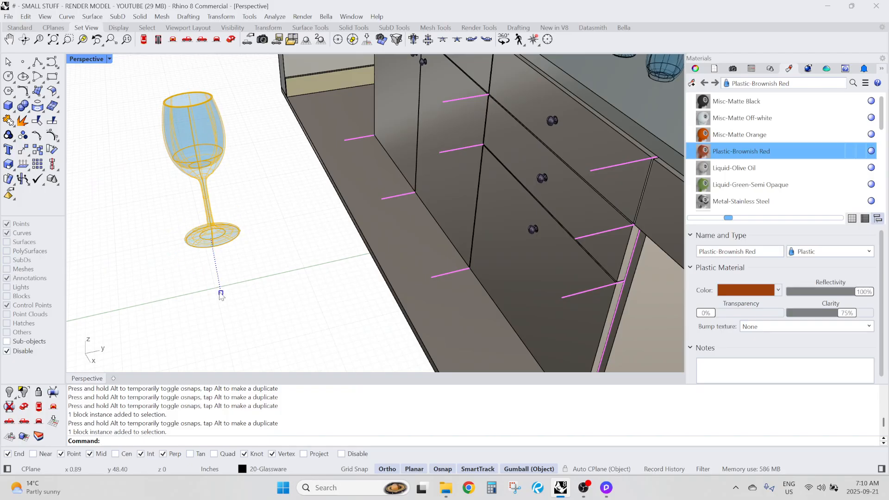
{"action": "key", "text": "Return"}
{"action": "right_click_drag", "start_coordinate": [224, 292], "coordinate": [272, 285]}
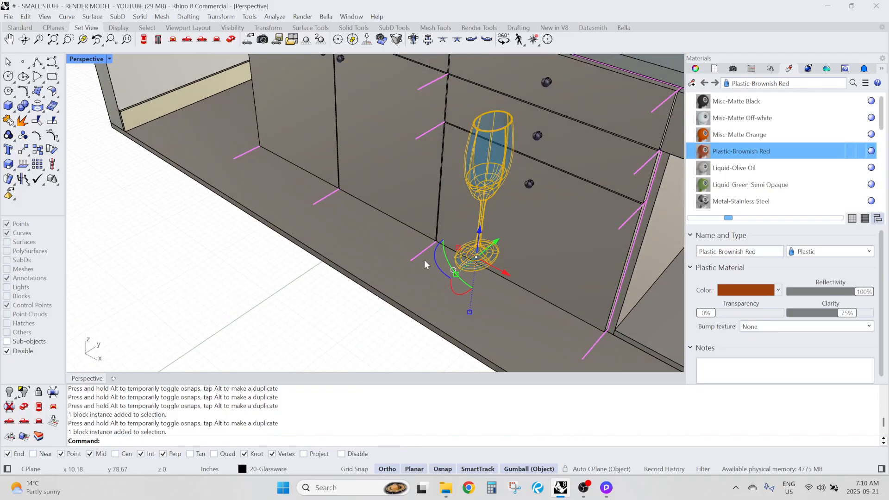
{"action": "left_click", "coordinate": [458, 248]}
{"action": "key", "text": "Return"}
{"action": "left_click", "coordinate": [192, 175]}
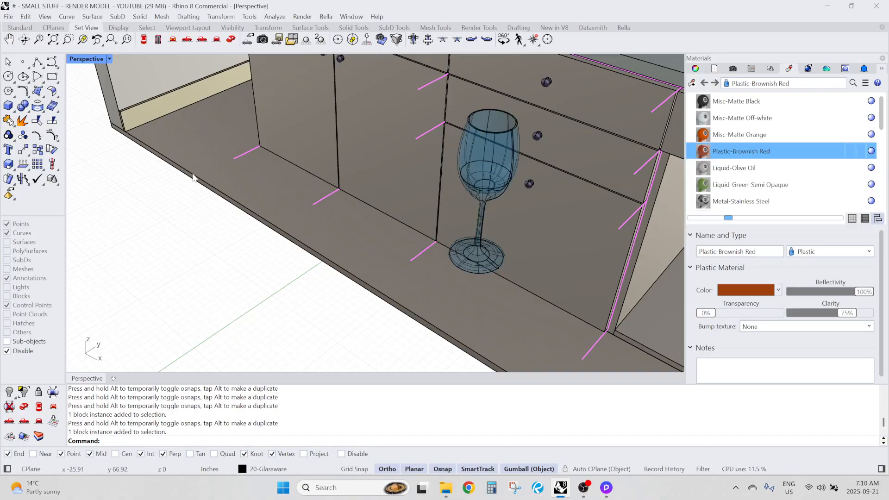
Undo both scaling operations on the champagne glass copy standing on the open floor
{"action": "scroll", "coordinate": [240, 65], "scroll_direction": "down", "scroll_amount": 2}
{"action": "right_click_drag", "start_coordinate": [334, 159], "coordinate": [318, 191]}
{"action": "key", "text": "ctrl+z"}
{"action": "key", "text": "ctrl+z"}
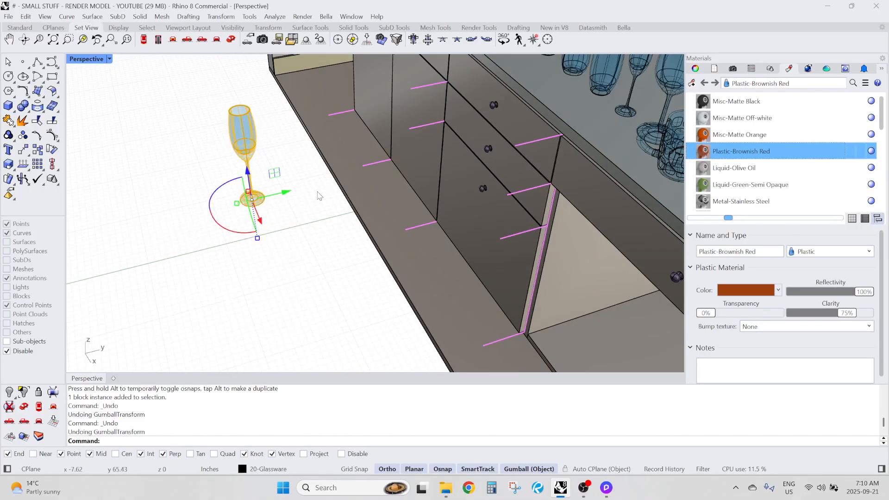
{"action": "left_click", "coordinate": [123, 126]}
Explode the champagne glass copy from its block instance into an editable solid
{"action": "scroll", "coordinate": [237, 249], "scroll_direction": "down", "scroll_amount": 3}
{"action": "right_click_drag", "start_coordinate": [238, 249], "coordinate": [207, 212]}
{"action": "scroll", "coordinate": [217, 62], "scroll_direction": "up", "scroll_amount": 6}
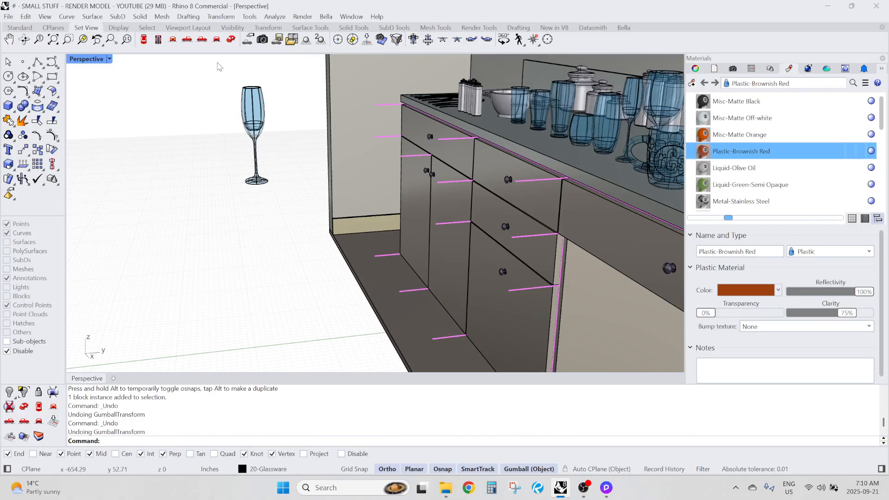
{"action": "left_click_drag", "start_coordinate": [221, 87], "coordinate": [344, 139]}
{"action": "right_click_drag", "start_coordinate": [316, 121], "coordinate": [296, 142]}
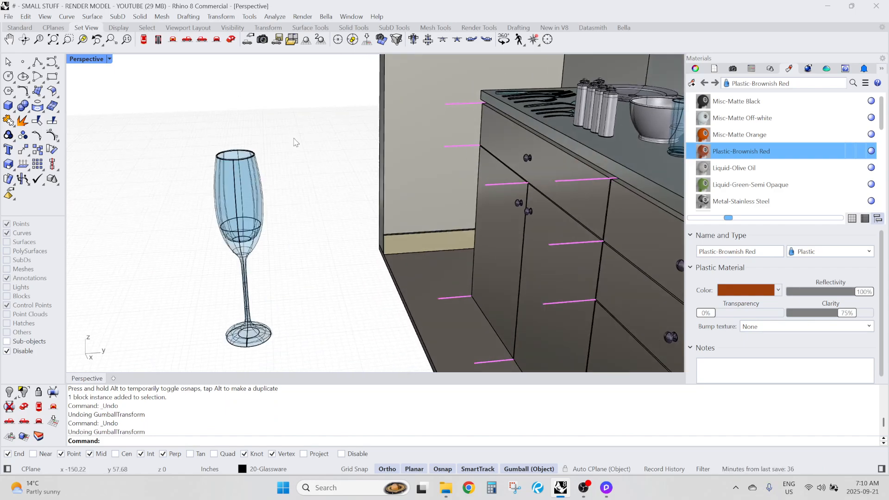
{"action": "left_click", "coordinate": [258, 208]}
{"action": "type", "text": "xx"}
{"action": "key", "text": "Return"}
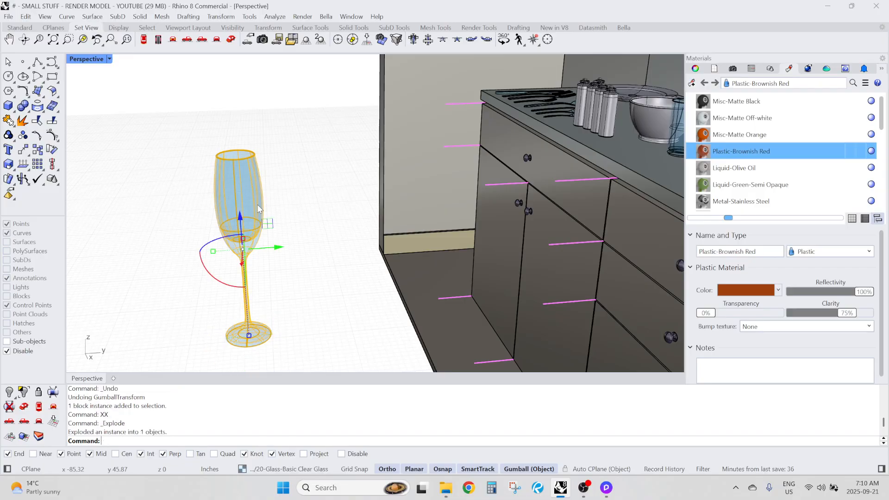
Select the sub-objects of the glass's rim and try to shorten the bowl by moving them straight down
{"action": "right_click_drag", "start_coordinate": [293, 178], "coordinate": [199, 132]}
{"action": "left_click_drag", "start_coordinate": [167, 97], "coordinate": [271, 166], "text": "ctrl+shift"}
{"action": "scroll", "coordinate": [187, 78], "scroll_direction": "up", "scroll_amount": 4}
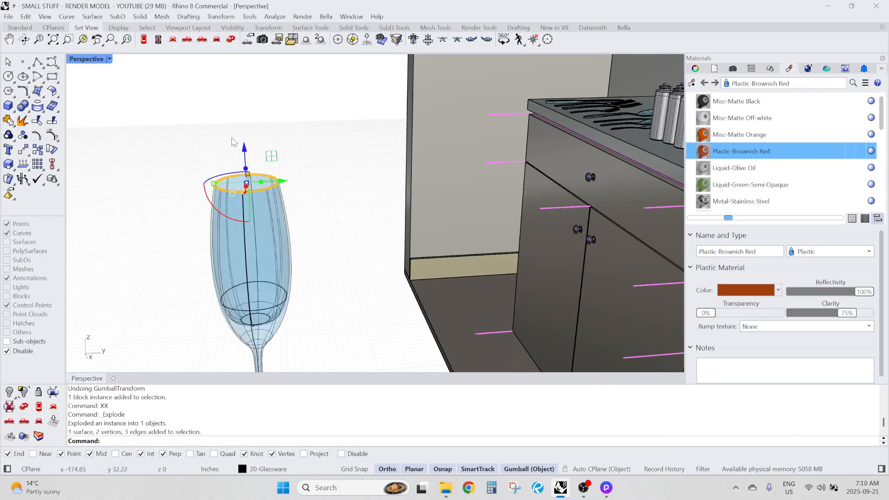
{"action": "left_click", "coordinate": [225, 151]}
{"action": "left_click_drag", "start_coordinate": [131, 136], "coordinate": [342, 227], "text": "ctrl+shift"}
{"action": "left_click_drag", "start_coordinate": [245, 148], "coordinate": [249, 220]}
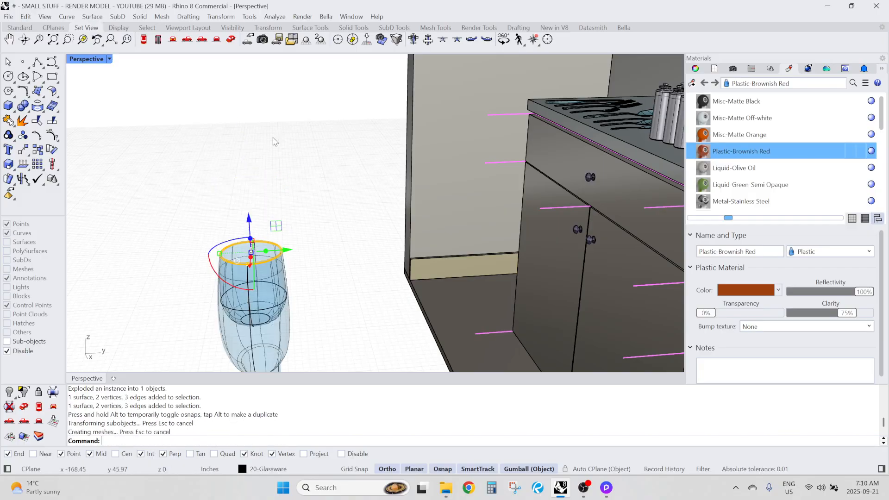
Examine the reshaped glass from several sides and undo the downward move of its rim
{"action": "scroll", "coordinate": [276, 140], "scroll_direction": "down", "scroll_amount": 4}
{"action": "right_click_drag", "start_coordinate": [335, 250], "coordinate": [335, 247]}
{"action": "scroll", "coordinate": [303, 249], "scroll_direction": "up", "scroll_amount": 5}
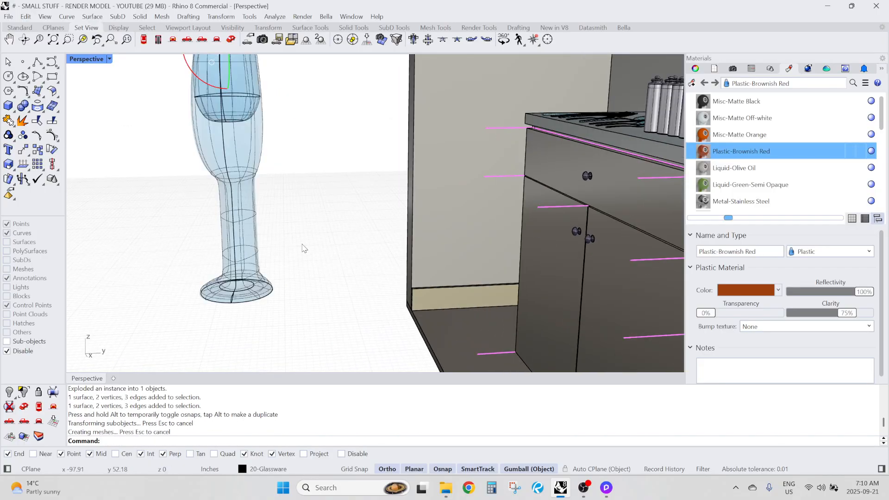
{"action": "scroll", "coordinate": [293, 234], "scroll_direction": "down", "scroll_amount": 10}
{"action": "right_click_drag", "start_coordinate": [211, 216], "coordinate": [519, 246]}
{"action": "scroll", "coordinate": [579, 215], "scroll_direction": "up", "scroll_amount": 4}
{"action": "scroll", "coordinate": [576, 234], "scroll_direction": "down", "scroll_amount": 6}
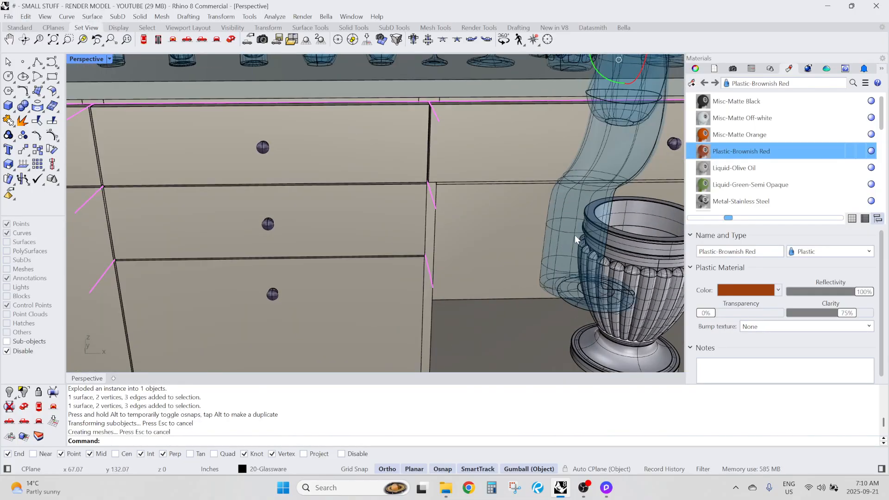
{"action": "right_click_drag", "start_coordinate": [574, 235], "coordinate": [430, 251]}
{"action": "scroll", "coordinate": [171, 262], "scroll_direction": "down", "scroll_amount": 6}
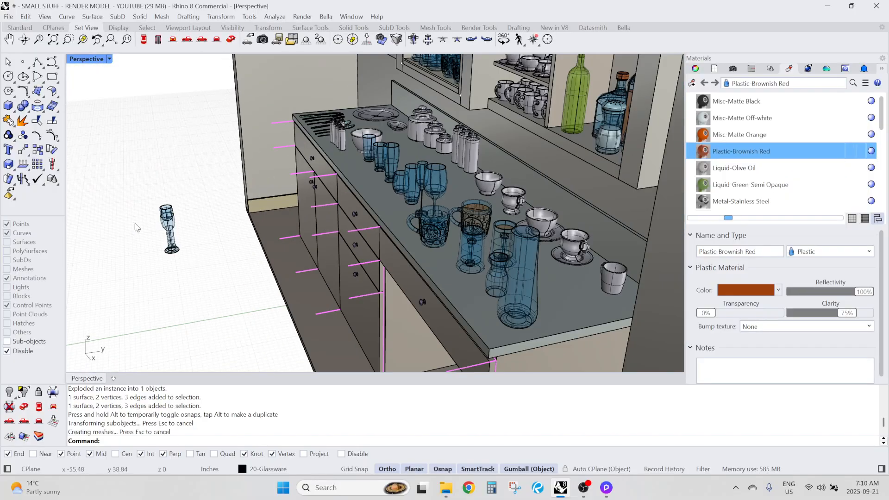
{"action": "scroll", "coordinate": [226, 240], "scroll_direction": "up", "scroll_amount": 8}
{"action": "right_click_drag", "start_coordinate": [137, 226], "coordinate": [195, 240], "text": "shift"}
{"action": "key", "text": "ctrl+z"}
{"action": "scroll", "coordinate": [185, 243], "scroll_direction": "down", "scroll_amount": 6}
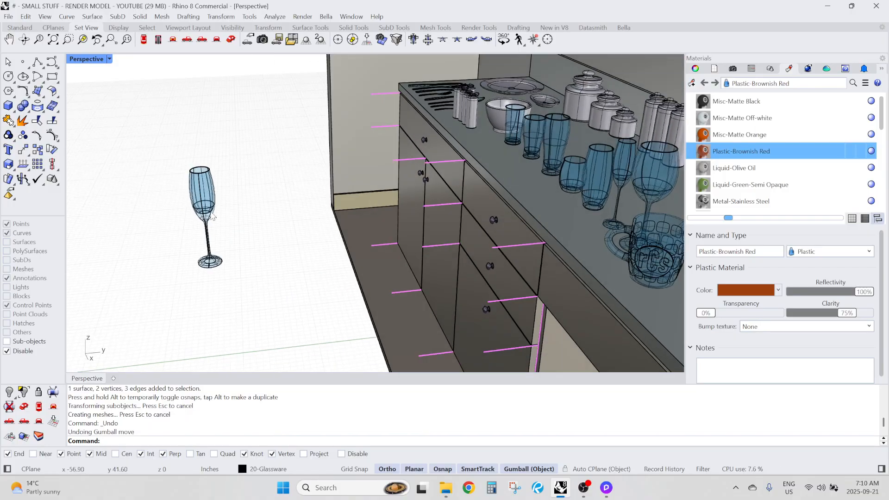
Explode the champagne glass polysurface into its separate surfaces
{"action": "scroll", "coordinate": [190, 191], "scroll_direction": "up", "scroll_amount": 8}
{"action": "left_click", "coordinate": [190, 195]}
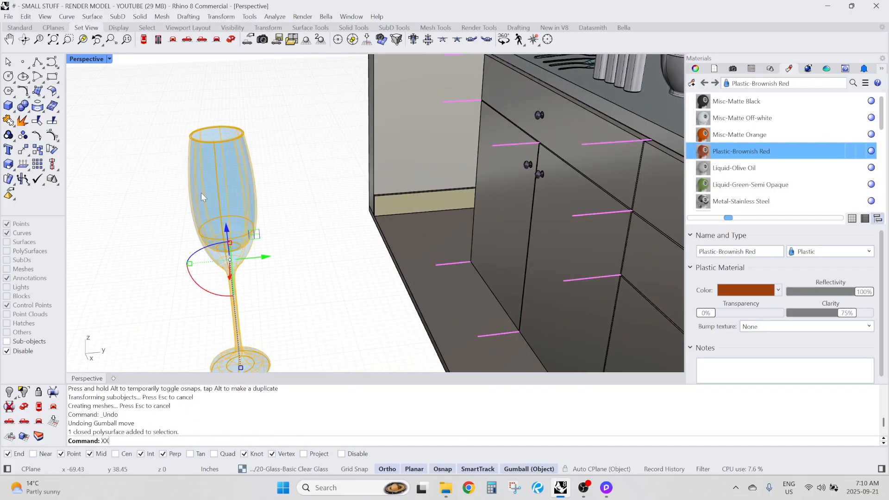
{"action": "key", "text": "Return"}
{"action": "left_click", "coordinate": [163, 208]}
{"action": "scroll", "coordinate": [240, 208], "scroll_direction": "down", "scroll_amount": 6}
{"action": "right_click_drag", "start_coordinate": [237, 240], "coordinate": [230, 218]}
{"action": "scroll", "coordinate": [192, 125], "scroll_direction": "up", "scroll_amount": 3}
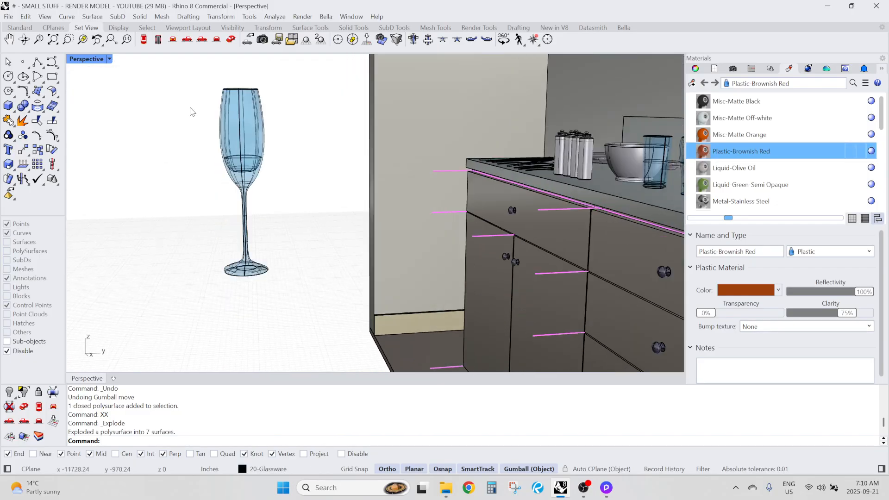
Examine the exploded glass's inner bowl and outer surfaces one by one to see how the pieces are divided
{"action": "scroll", "coordinate": [226, 143], "scroll_direction": "up", "scroll_amount": 1}
{"action": "scroll", "coordinate": [226, 154], "scroll_direction": "up", "scroll_amount": 2}
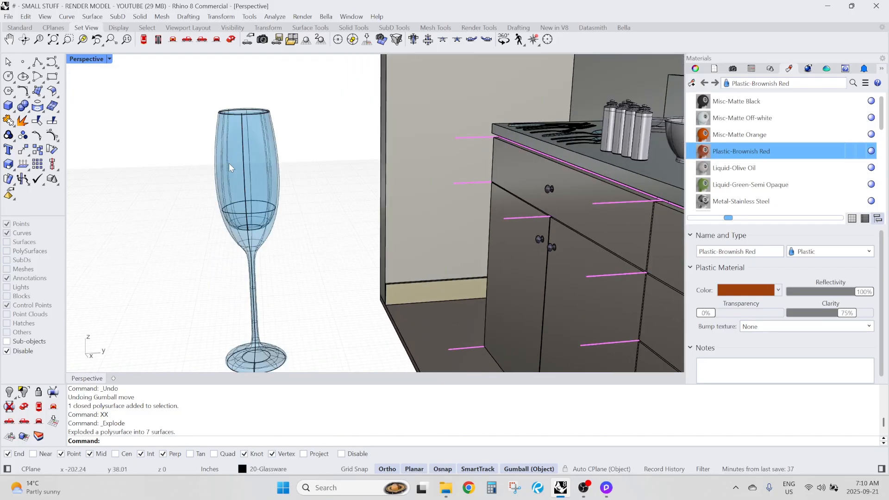
{"action": "left_click", "coordinate": [228, 163]}
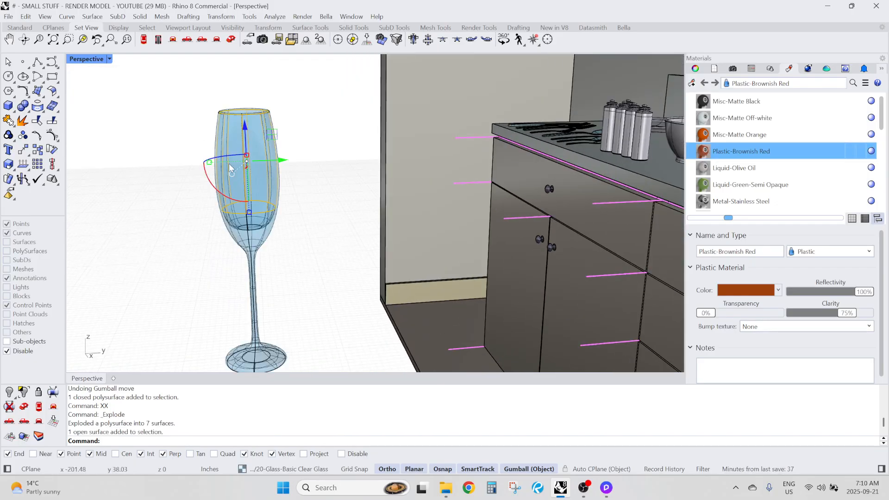
{"action": "left_click", "coordinate": [308, 248]}
{"action": "scroll", "coordinate": [264, 223], "scroll_direction": "up", "scroll_amount": 5}
{"action": "left_click", "coordinate": [264, 226]}
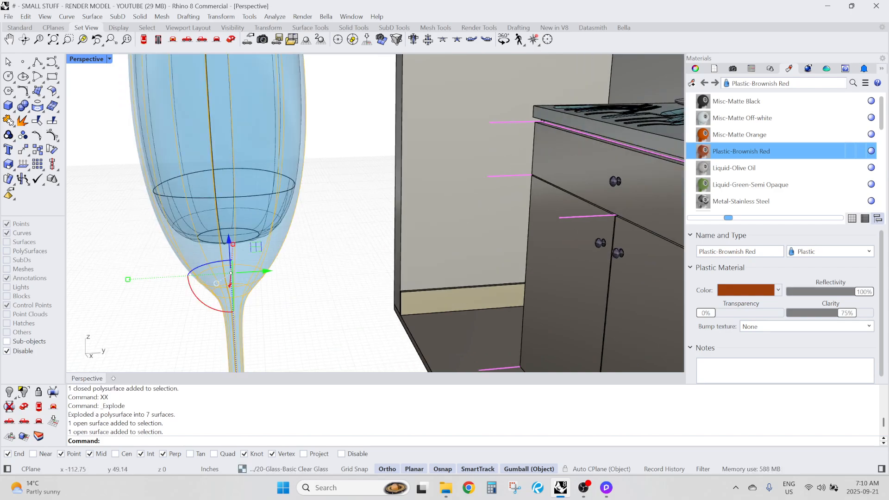
{"action": "left_click", "coordinate": [304, 270]}
{"action": "scroll", "coordinate": [246, 219], "scroll_direction": "down", "scroll_amount": 9}
{"action": "right_click_drag", "start_coordinate": [245, 152], "coordinate": [265, 273]}
{"action": "scroll", "coordinate": [261, 228], "scroll_direction": "up", "scroll_amount": 4}
{"action": "scroll", "coordinate": [263, 224], "scroll_direction": "down", "scroll_amount": 8}
{"action": "scroll", "coordinate": [266, 273], "scroll_direction": "up", "scroll_amount": 10}
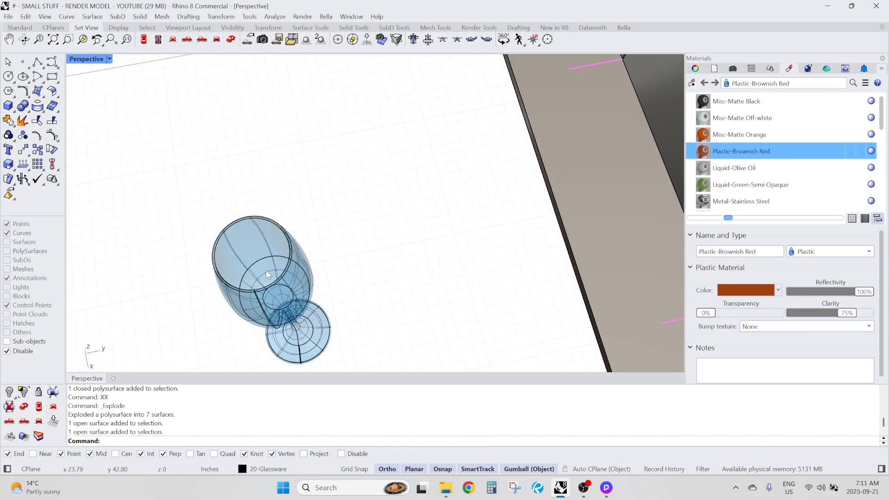
{"action": "left_click", "coordinate": [266, 271]}
{"action": "scroll", "coordinate": [185, 234], "scroll_direction": "down", "scroll_amount": 5}
{"action": "left_click", "coordinate": [188, 227]}
{"action": "right_click_drag", "start_coordinate": [194, 251], "coordinate": [238, 108]}
{"action": "scroll", "coordinate": [259, 239], "scroll_direction": "down", "scroll_amount": 6}
{"action": "scroll", "coordinate": [239, 104], "scroll_direction": "up", "scroll_amount": 9}
{"action": "right_click_drag", "start_coordinate": [285, 155], "coordinate": [277, 141]}
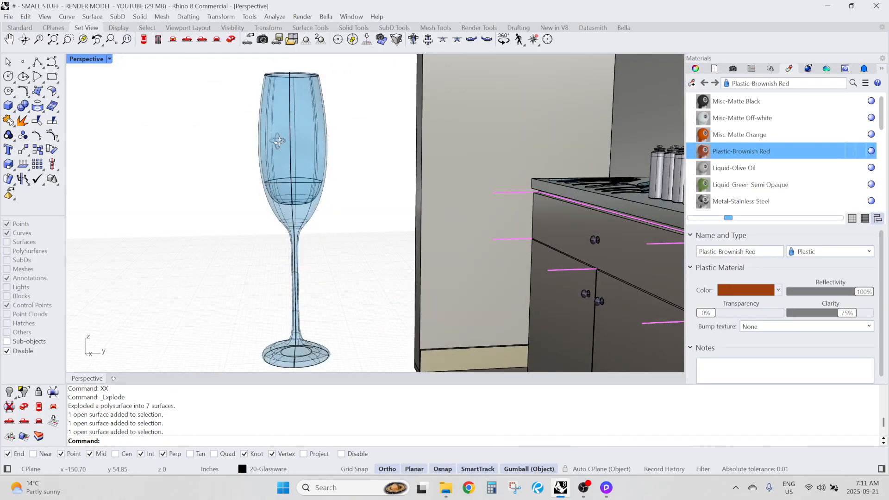
Turn on the control points for all surfaces of the exploded glass
{"action": "scroll", "coordinate": [241, 139], "scroll_direction": "down", "scroll_amount": 3}
{"action": "left_click_drag", "start_coordinate": [187, 87], "coordinate": [328, 299]}
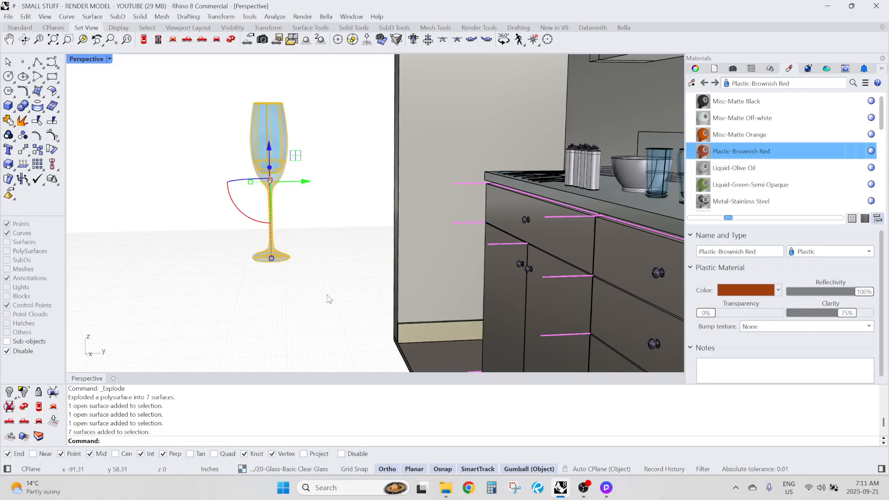
{"action": "key", "text": "Return"}
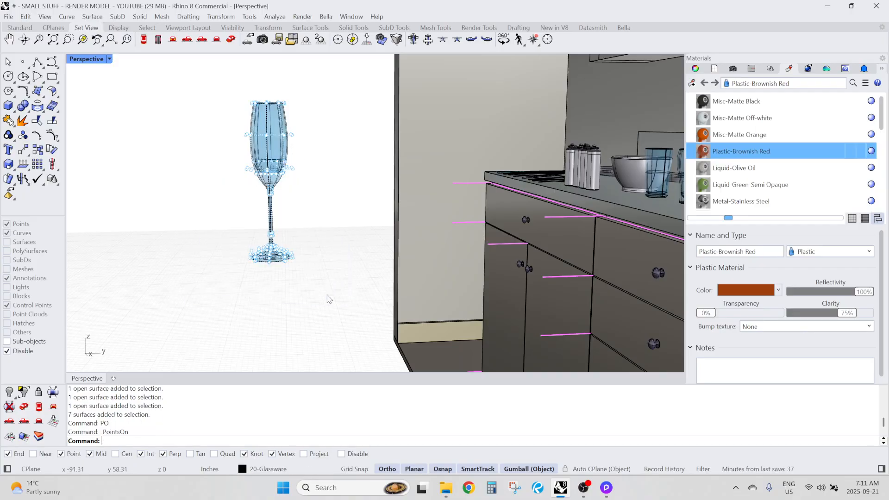
Move the ring of control points around the middle of the bowl straight down toward the stem
{"action": "scroll", "coordinate": [246, 204], "scroll_direction": "up", "scroll_amount": 5}
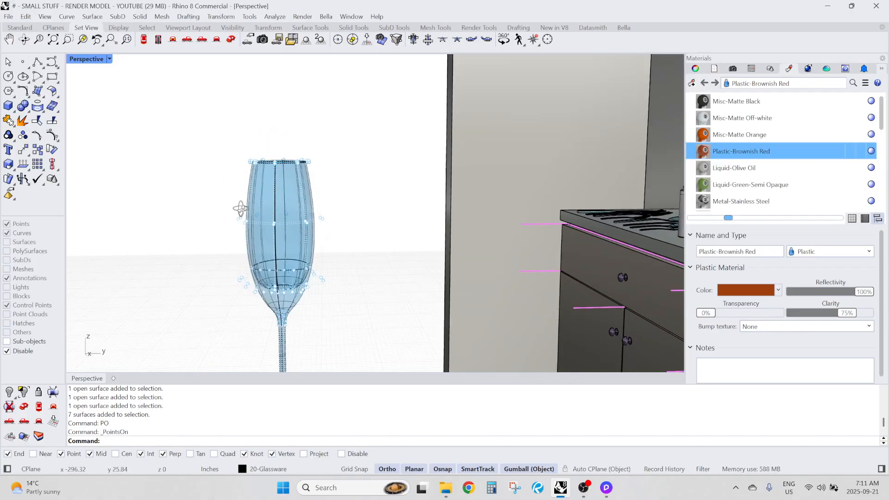
{"action": "scroll", "coordinate": [246, 204], "scroll_direction": "up", "scroll_amount": 5}
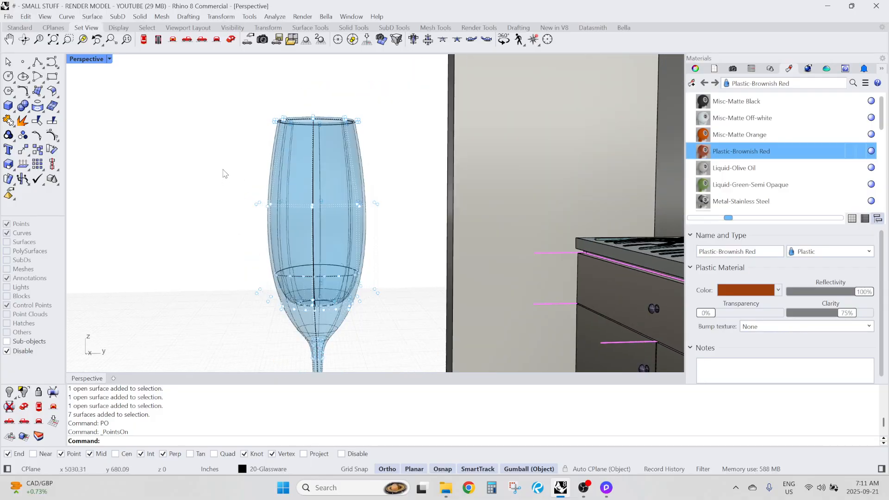
{"action": "left_click_drag", "start_coordinate": [217, 169], "coordinate": [393, 227]}
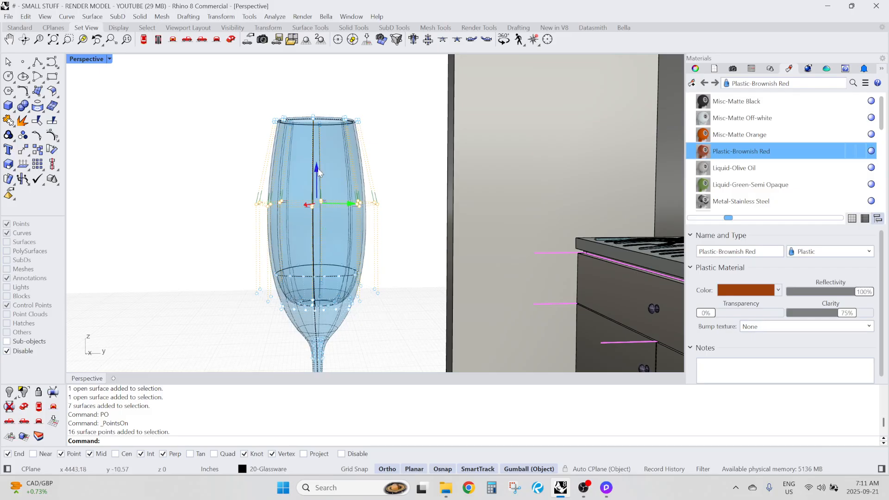
{"action": "left_click_drag", "start_coordinate": [319, 173], "coordinate": [319, 201]}
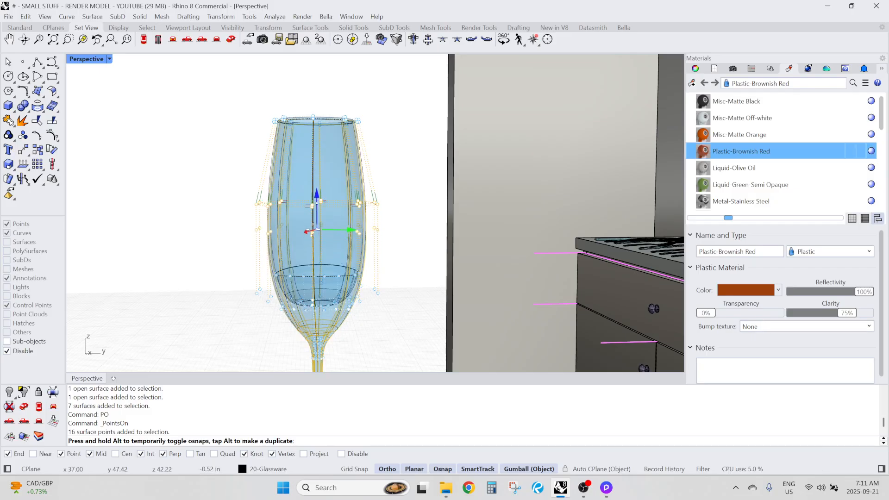
{"action": "left_click_drag", "start_coordinate": [310, 237], "coordinate": [312, 246]}
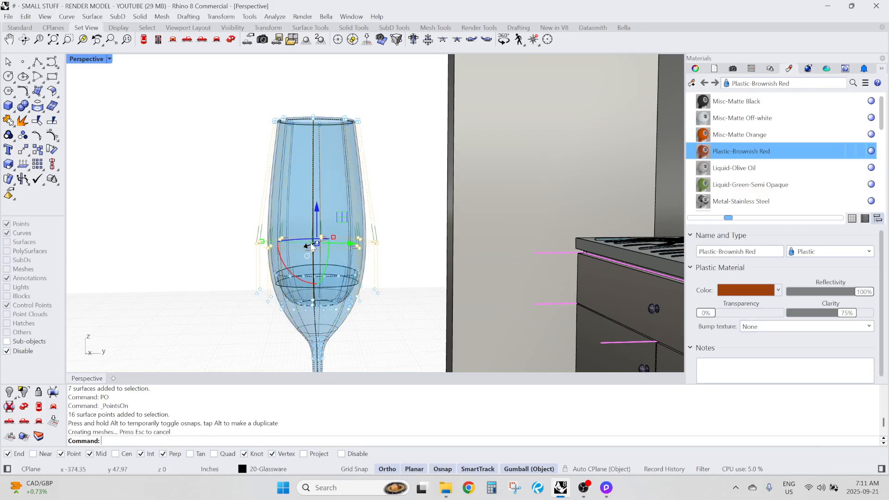
Move the rim's control points straight down to shorten the bowl and turn the control points off
{"action": "left_click_drag", "start_coordinate": [239, 82], "coordinate": [385, 163]}
{"action": "left_click_drag", "start_coordinate": [317, 115], "coordinate": [319, 185]}
{"action": "left_click", "coordinate": [228, 200]}
{"action": "scroll", "coordinate": [262, 131], "scroll_direction": "down", "scroll_amount": 6}
{"action": "right_click_drag", "start_coordinate": [263, 134], "coordinate": [278, 280]}
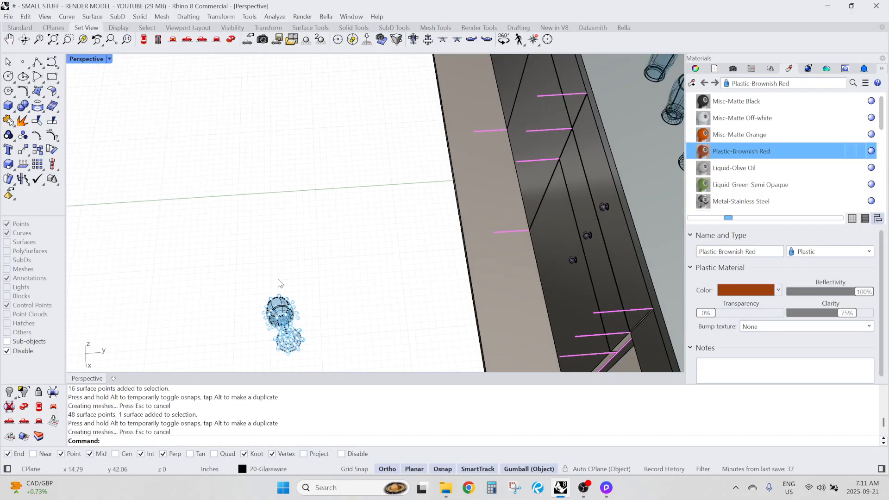
{"action": "scroll", "coordinate": [273, 278], "scroll_direction": "up", "scroll_amount": 5}
{"action": "key", "text": "Escape"}
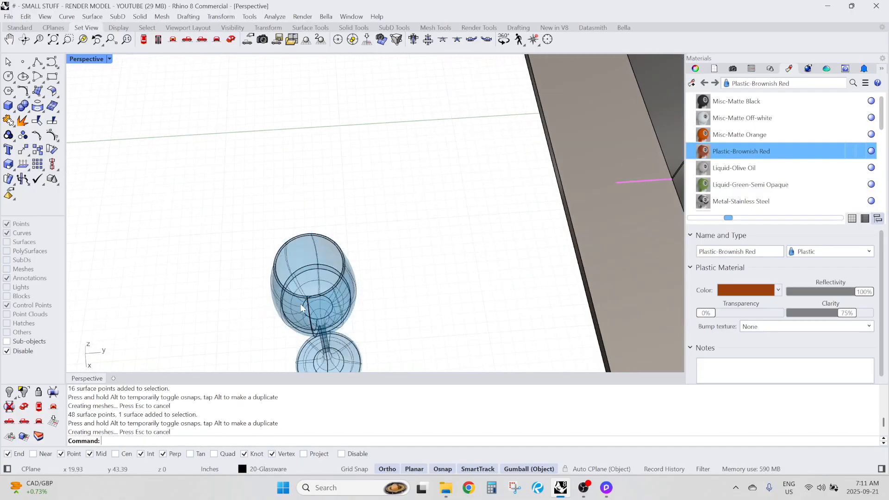
Inspect the gap between the upper and lower inner surfaces inside the bowl
{"action": "right_click_drag", "start_coordinate": [366, 275], "coordinate": [341, 295]}
{"action": "scroll", "coordinate": [240, 272], "scroll_direction": "up", "scroll_amount": 10}
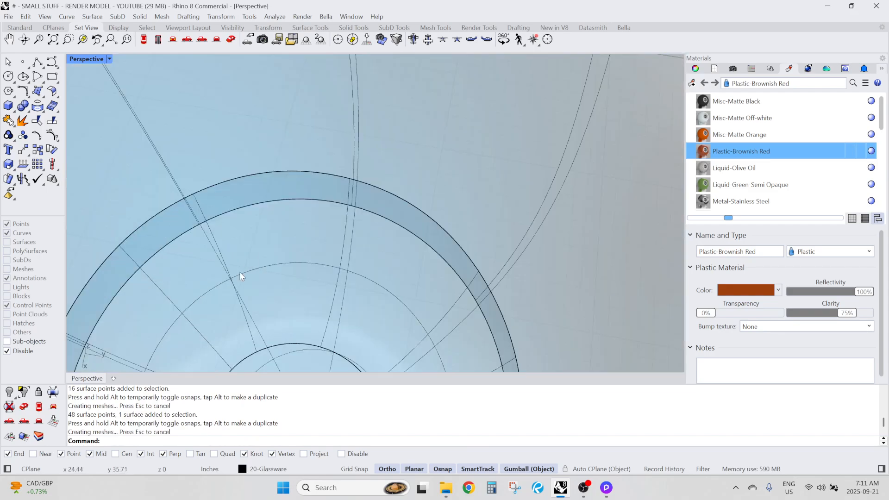
{"action": "left_click", "coordinate": [274, 203]}
{"action": "key", "text": "Escape"}
{"action": "left_click", "coordinate": [245, 207]}
{"action": "key", "text": "Escape"}
{"action": "left_click", "coordinate": [268, 204]}
{"action": "key", "text": "Escape"}
{"action": "scroll", "coordinate": [275, 215], "scroll_direction": "down", "scroll_amount": 10}
{"action": "mouse_move", "coordinate": [274, 220]}
{"action": "right_mouse_down"}
{"action": "mouse_move", "coordinate": [269, 239]}
{"action": "mouse_move", "coordinate": [276, 226]}
{"action": "mouse_move", "coordinate": [277, 235]}
{"action": "right_mouse_up"}
{"action": "scroll", "coordinate": [277, 235], "scroll_direction": "up", "scroll_amount": 5}
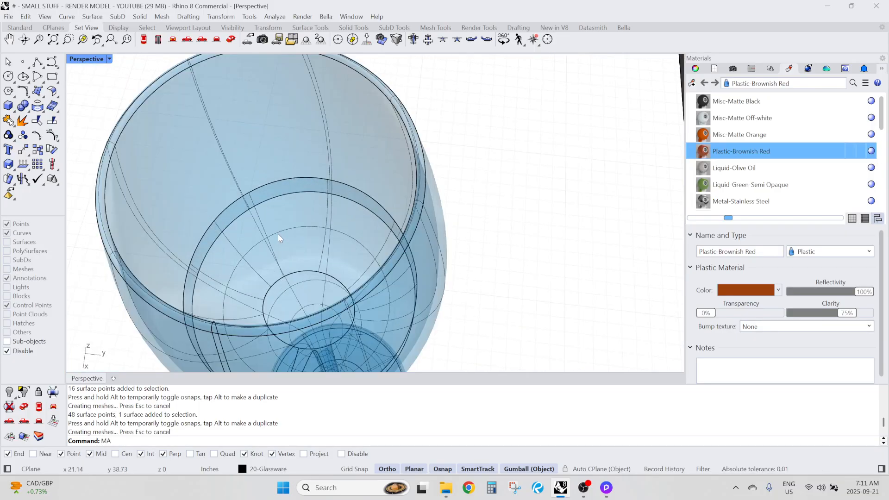
{"action": "type", "text": "Srf"}
{"action": "key", "text": "Return"}
{"action": "scroll", "coordinate": [276, 198], "scroll_direction": "up", "scroll_amount": 5}
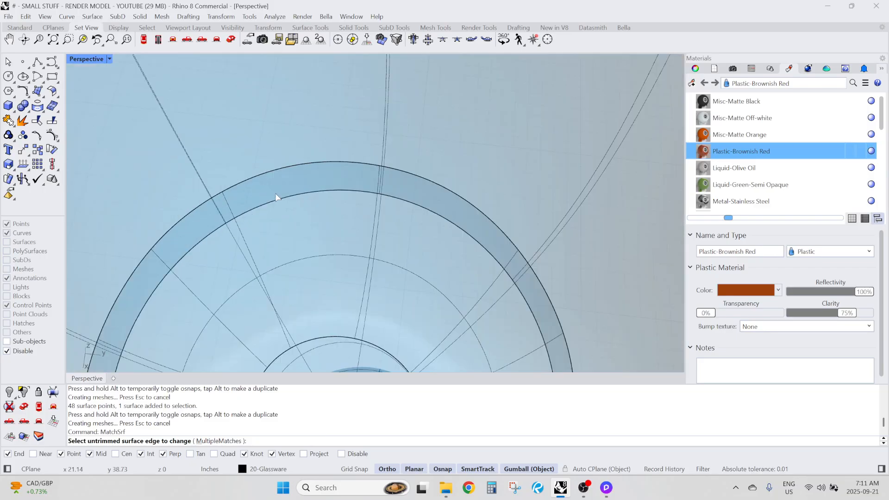
{"action": "scroll", "coordinate": [273, 202], "scroll_direction": "down", "scroll_amount": 12}
{"action": "right_click_drag", "start_coordinate": [278, 207], "coordinate": [341, 247]}
{"action": "scroll", "coordinate": [342, 251], "scroll_direction": "up", "scroll_amount": 8}
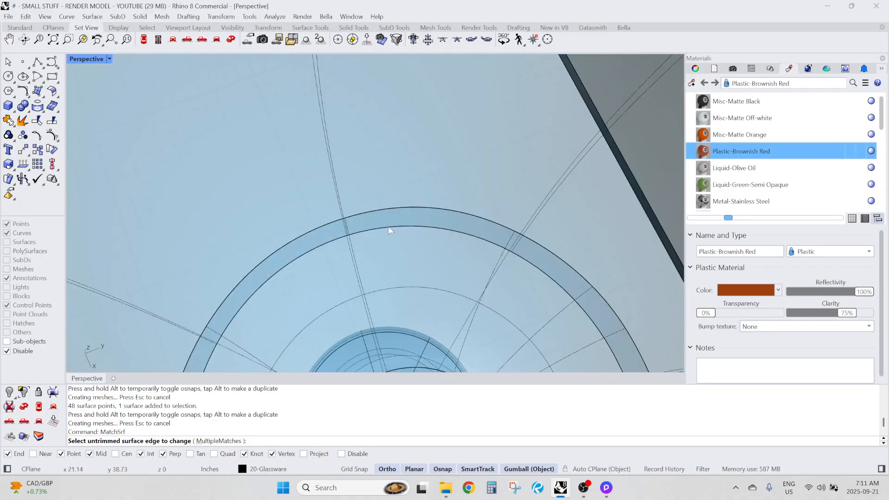
{"action": "scroll", "coordinate": [388, 228], "scroll_direction": "down", "scroll_amount": 10}
{"action": "key", "text": "Escape"}
Isolate the upper and lower inner surfaces of the glass's bowl
{"action": "right_click_drag", "start_coordinate": [379, 232], "coordinate": [360, 160]}
{"action": "left_click", "coordinate": [350, 176]}
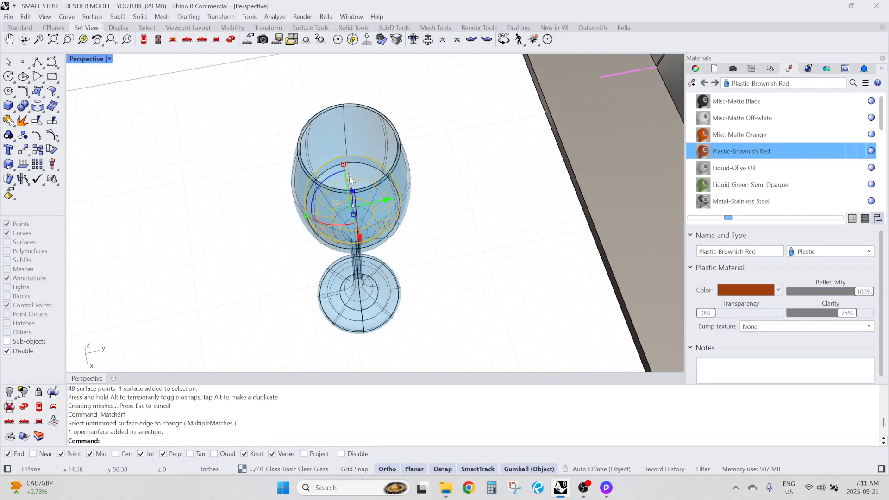
{"action": "left_click", "coordinate": [362, 137]}
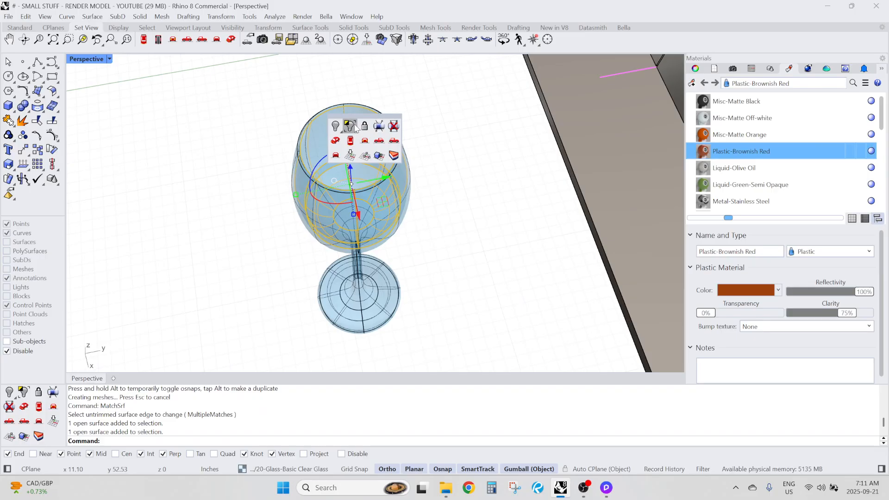
{"action": "left_click", "coordinate": [350, 125]}
{"action": "key", "text": "Escape"}
Turn on the control points of the lower inner surface of the glass's bowl
{"action": "right_click_drag", "start_coordinate": [428, 143], "coordinate": [367, 164]}
{"action": "scroll", "coordinate": [361, 207], "scroll_direction": "down", "scroll_amount": 3}
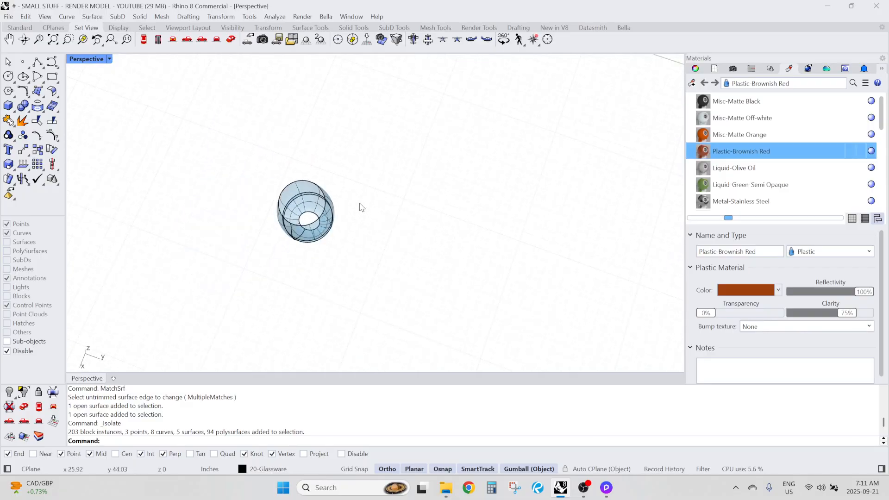
{"action": "right_click_drag", "start_coordinate": [361, 207], "coordinate": [360, 179]}
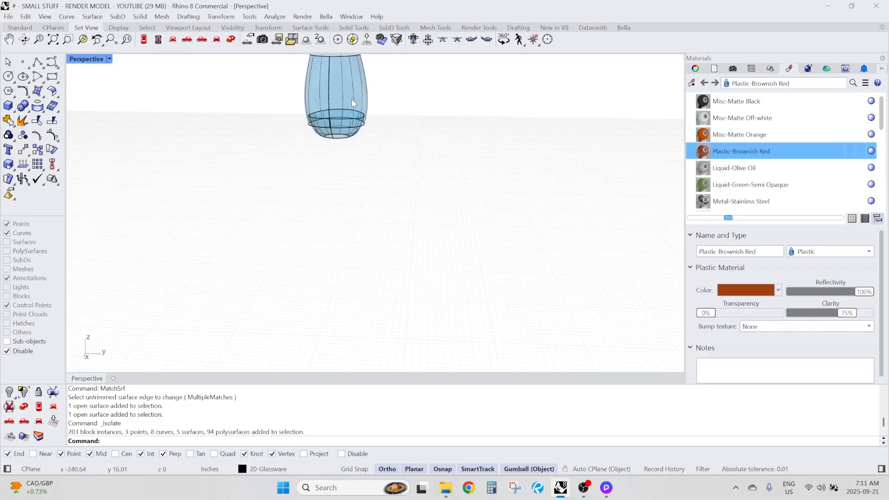
{"action": "scroll", "coordinate": [351, 99], "scroll_direction": "up", "scroll_amount": 4}
{"action": "left_click", "coordinate": [318, 108]}
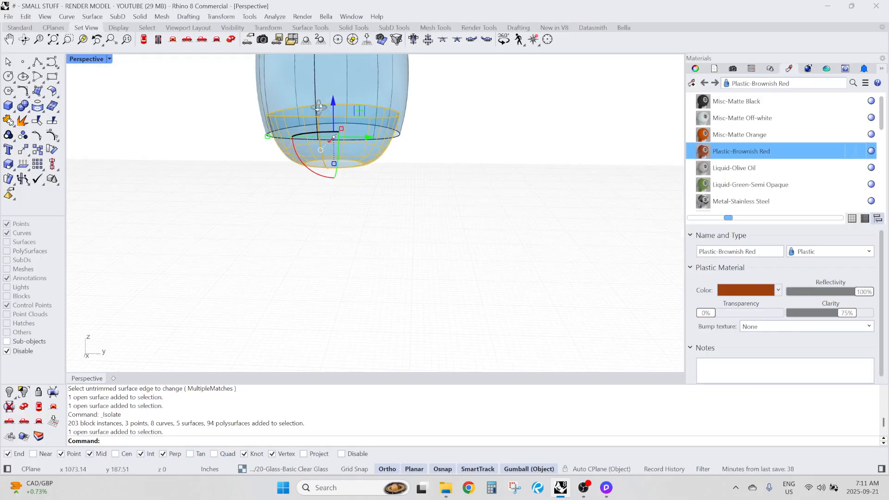
{"action": "mouse_move", "coordinate": [318, 108]}
{"action": "right_mouse_down"}
{"action": "mouse_move", "coordinate": [304, 143]}
{"action": "mouse_move", "coordinate": [321, 107]}
{"action": "right_mouse_up"}
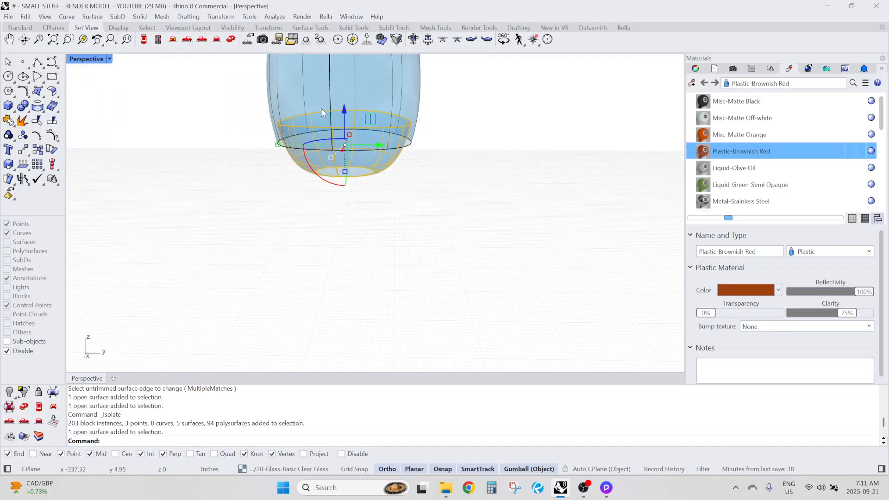
{"action": "type", "text": "PO"}
{"action": "key", "text": "Return"}
Move the lower surface's top ring of control points straight down below the upper surface's edge, using CPlane gumball alignment
{"action": "scroll", "coordinate": [322, 111], "scroll_direction": "down", "scroll_amount": 5}
{"action": "right_click_drag", "start_coordinate": [293, 181], "coordinate": [292, 161]}
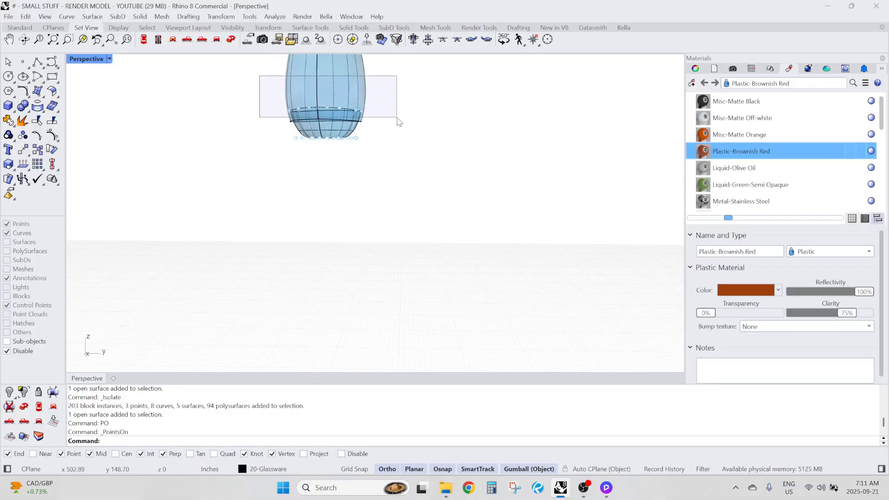
{"action": "left_click_drag", "start_coordinate": [399, 121], "coordinate": [398, 122]}
{"action": "scroll", "coordinate": [309, 88], "scroll_direction": "up", "scroll_amount": 4}
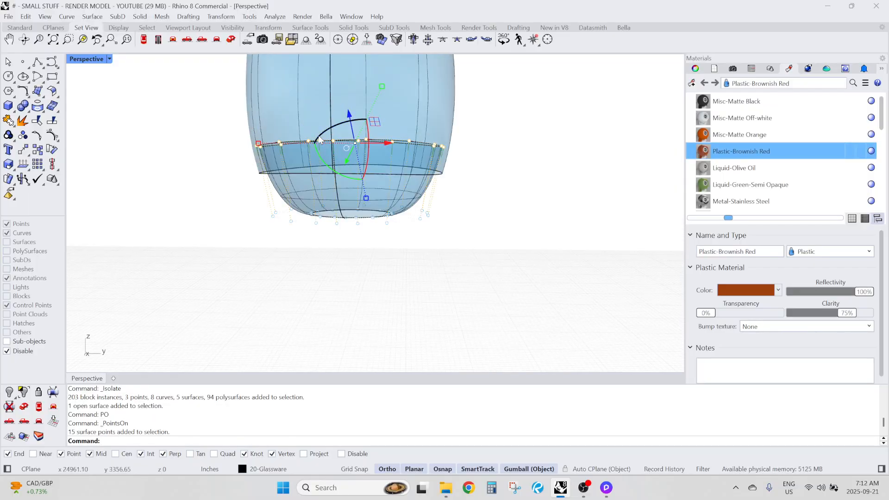
{"action": "right_click_drag", "start_coordinate": [320, 139], "coordinate": [327, 107]}
{"action": "key", "text": "F4"}
{"action": "scroll", "coordinate": [332, 143], "scroll_direction": "down", "scroll_amount": 3}
{"action": "scroll", "coordinate": [328, 110], "scroll_direction": "up", "scroll_amount": 3}
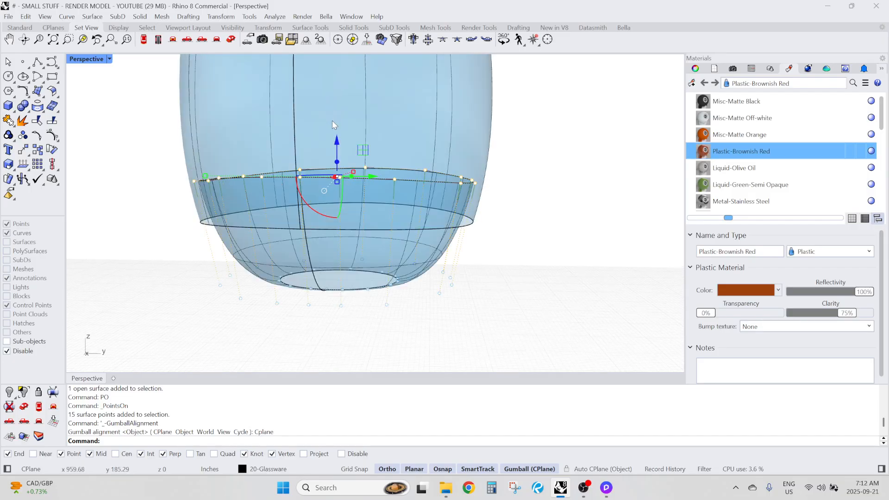
{"action": "left_click_drag", "start_coordinate": [337, 141], "coordinate": [332, 229]}
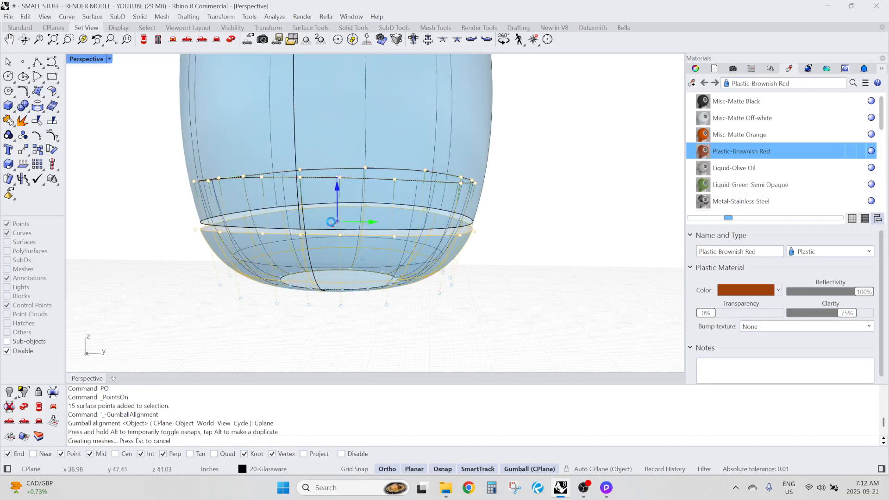
{"action": "left_click", "coordinate": [501, 245]}
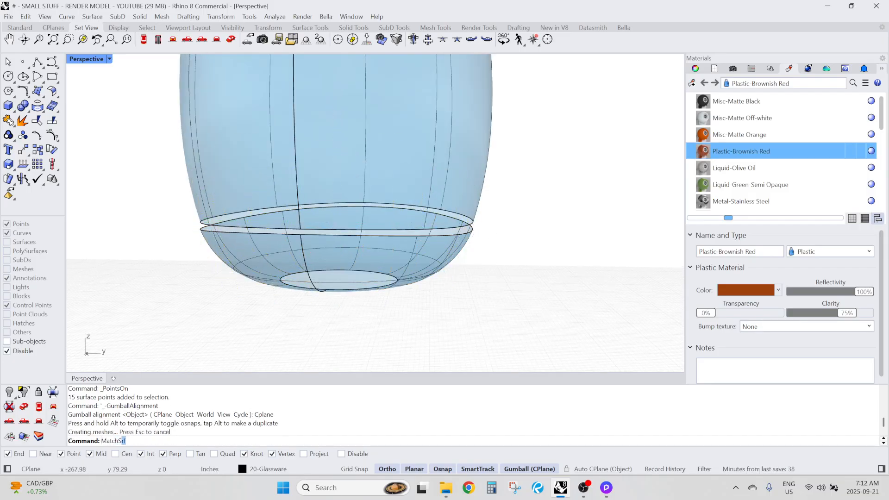
Match the lower surface's top edge to the upper surface's bottom edge with Tangency continuity, preserving Tangency at the other end
{"action": "key", "text": "Return"}
{"action": "scroll", "coordinate": [490, 242], "scroll_direction": "up", "scroll_amount": 3}
{"action": "left_click", "coordinate": [432, 234]}
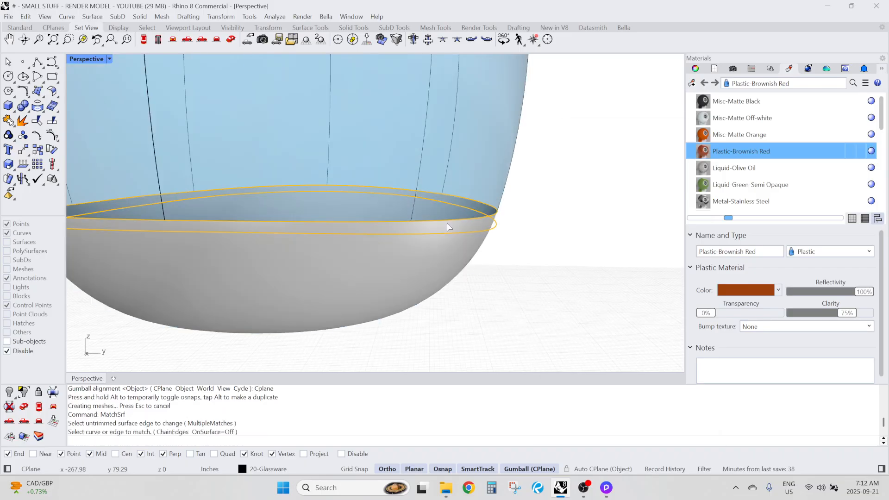
{"action": "left_click", "coordinate": [448, 227]}
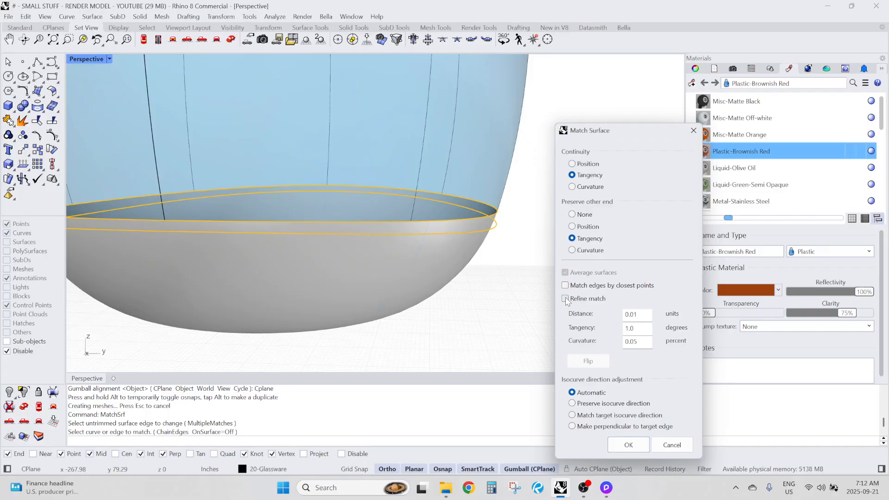
{"action": "left_click", "coordinate": [636, 446]}
Show all hidden objects again, including the rest of the glass and the cabinets
{"action": "scroll", "coordinate": [495, 280], "scroll_direction": "down", "scroll_amount": 6}
{"action": "right_click_drag", "start_coordinate": [482, 281], "coordinate": [462, 331]}
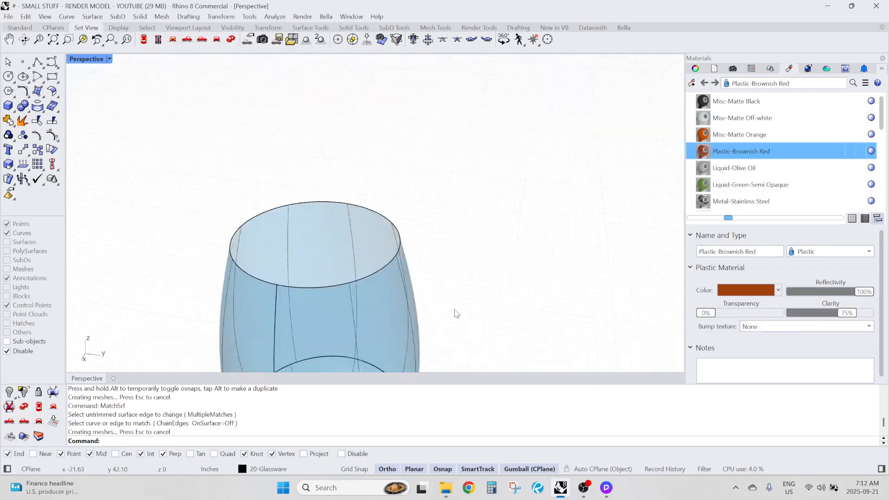
{"action": "scroll", "coordinate": [455, 311], "scroll_direction": "down", "scroll_amount": 6}
{"action": "right_click_drag", "start_coordinate": [387, 259], "coordinate": [342, 364]}
{"action": "scroll", "coordinate": [341, 365], "scroll_direction": "up", "scroll_amount": 5}
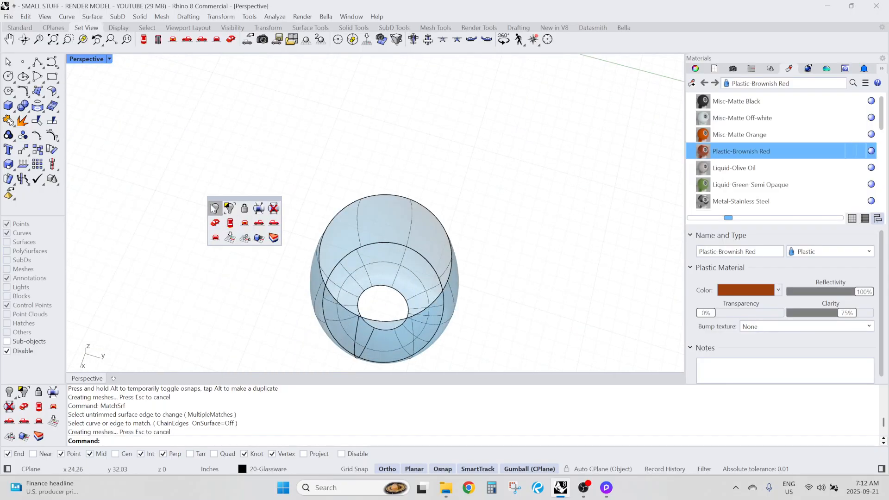
{"action": "left_click", "coordinate": [214, 208]}
{"action": "right_click_drag", "start_coordinate": [213, 208], "coordinate": [333, 162]}
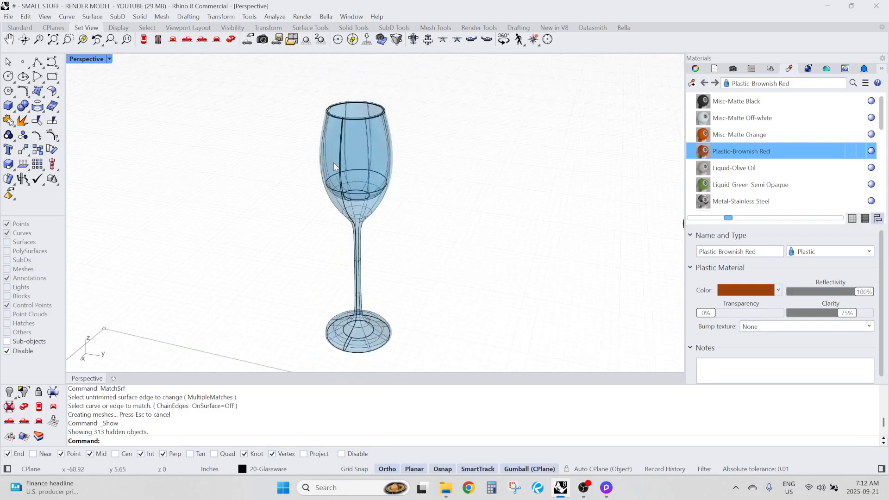
Join all the surfaces of the glass into one polysurface
{"action": "scroll", "coordinate": [333, 163], "scroll_direction": "down", "scroll_amount": 6}
{"action": "left_click_drag", "start_coordinate": [258, 102], "coordinate": [421, 275]}
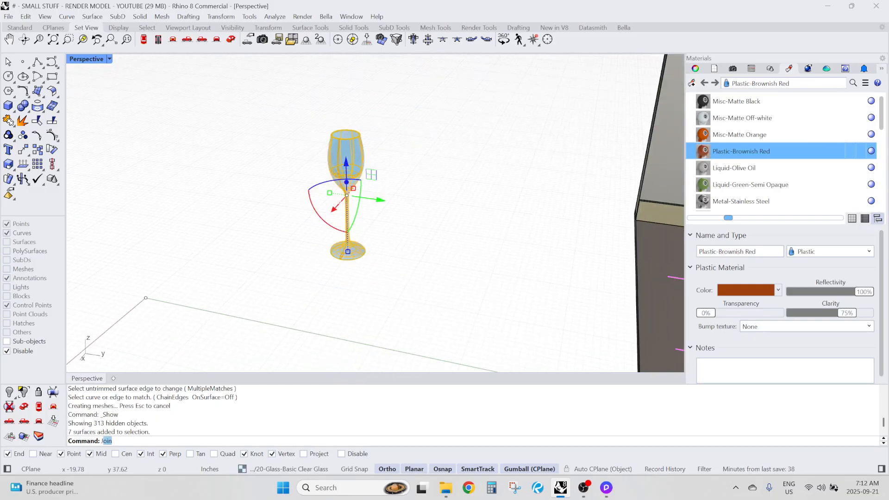
{"action": "key", "text": "Return"}
{"action": "left_click", "coordinate": [418, 274]}
{"action": "right_click_drag", "start_coordinate": [418, 273], "coordinate": [367, 168]}
{"action": "scroll", "coordinate": [367, 168], "scroll_direction": "up", "scroll_amount": 6}
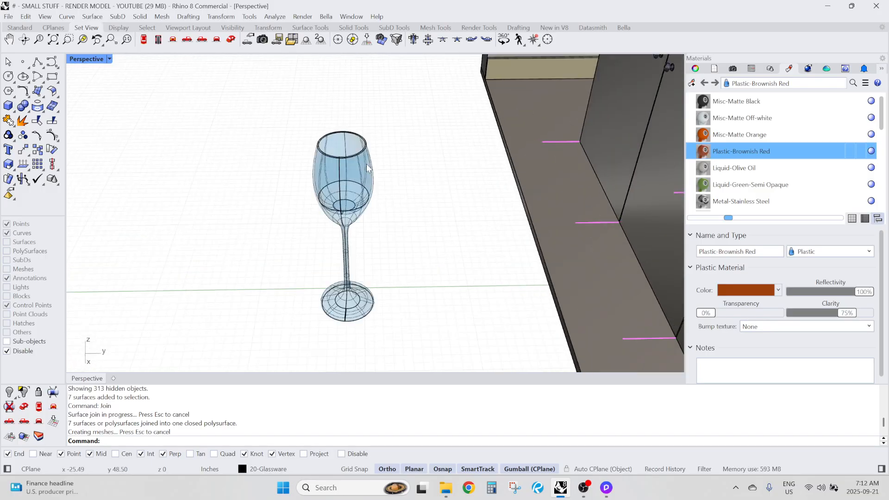
Check that the glass selects as one object and set the viewport's display mode to Rendered
{"action": "left_click", "coordinate": [345, 198]}
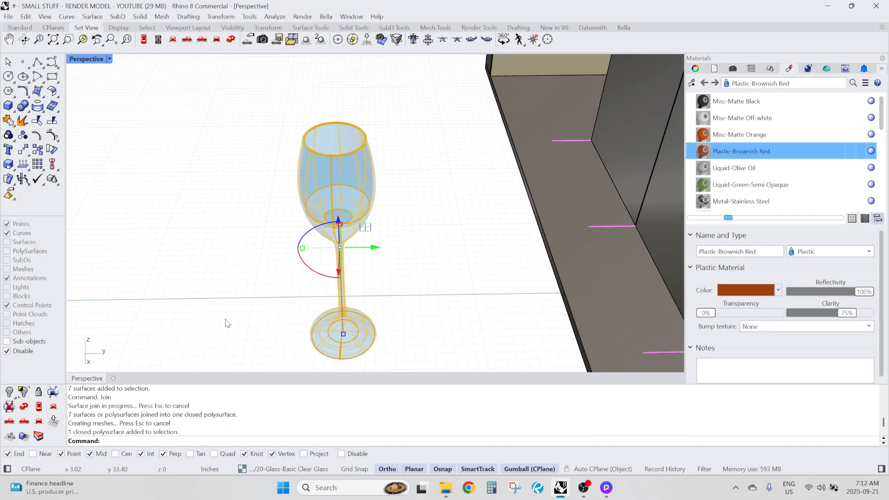
{"action": "scroll", "coordinate": [216, 182], "scroll_direction": "down", "scroll_amount": 8}
{"action": "left_click", "coordinate": [292, 310]}
{"action": "right_click_drag", "start_coordinate": [291, 309], "coordinate": [210, 264]}
{"action": "scroll", "coordinate": [266, 247], "scroll_direction": "up", "scroll_amount": 8}
{"action": "scroll", "coordinate": [266, 251], "scroll_direction": "down", "scroll_amount": 5}
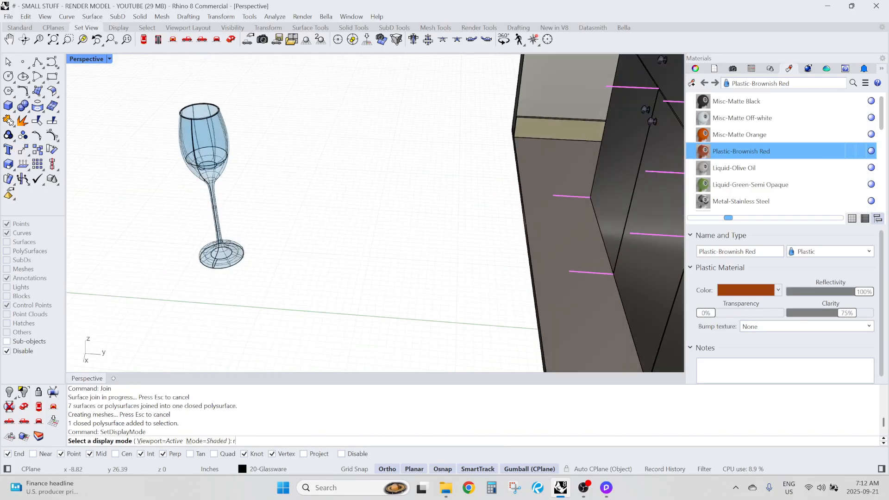
{"action": "key", "text": "Return"}
Examine the inside and outside of the rendered glass's bowl from several angles
{"action": "right_click_drag", "start_coordinate": [209, 264], "coordinate": [162, 171]}
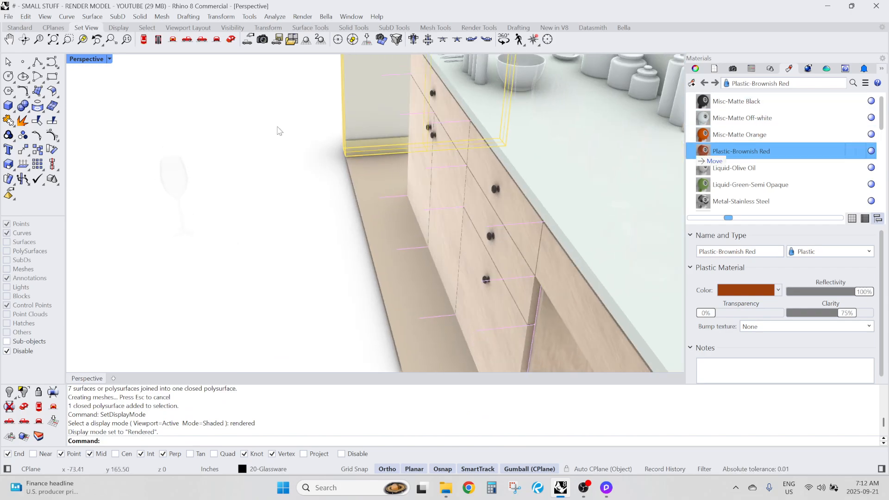
{"action": "right_click_drag", "start_coordinate": [194, 193], "coordinate": [450, 192]}
{"action": "scroll", "coordinate": [213, 209], "scroll_direction": "up", "scroll_amount": 7}
{"action": "scroll", "coordinate": [218, 199], "scroll_direction": "down", "scroll_amount": 5}
{"action": "scroll", "coordinate": [469, 231], "scroll_direction": "up", "scroll_amount": 10}
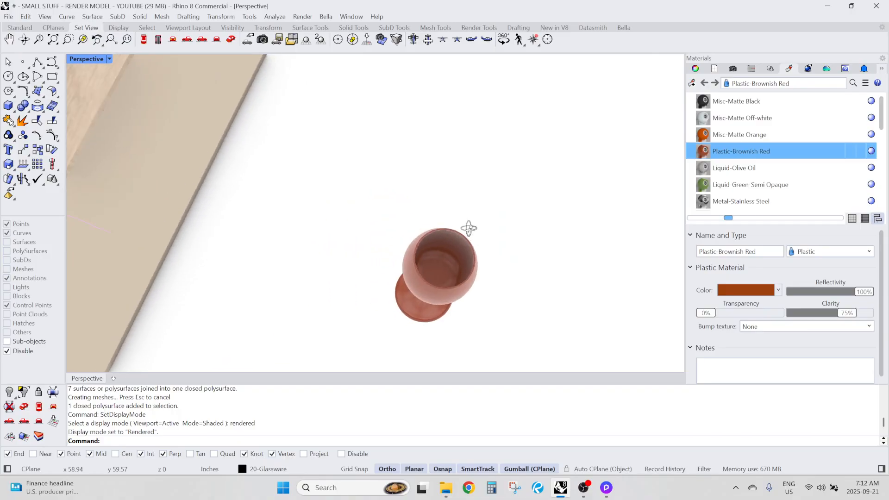
{"action": "scroll", "coordinate": [383, 229], "scroll_direction": "down", "scroll_amount": 8}
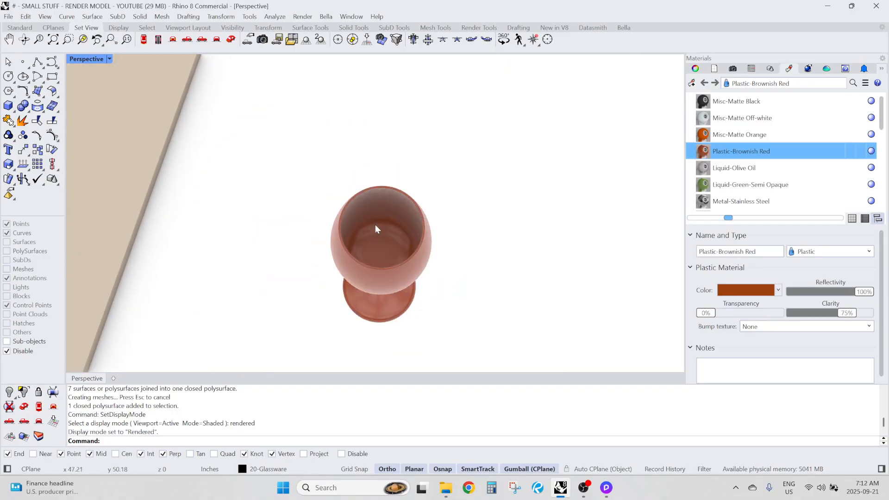
{"action": "right_click_drag", "start_coordinate": [375, 224], "coordinate": [274, 116]}
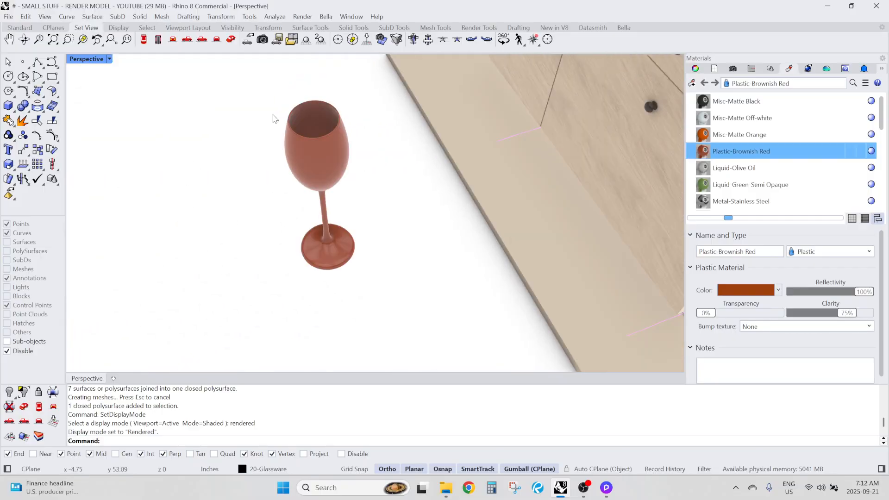
{"action": "scroll", "coordinate": [309, 119], "scroll_direction": "up", "scroll_amount": 5}
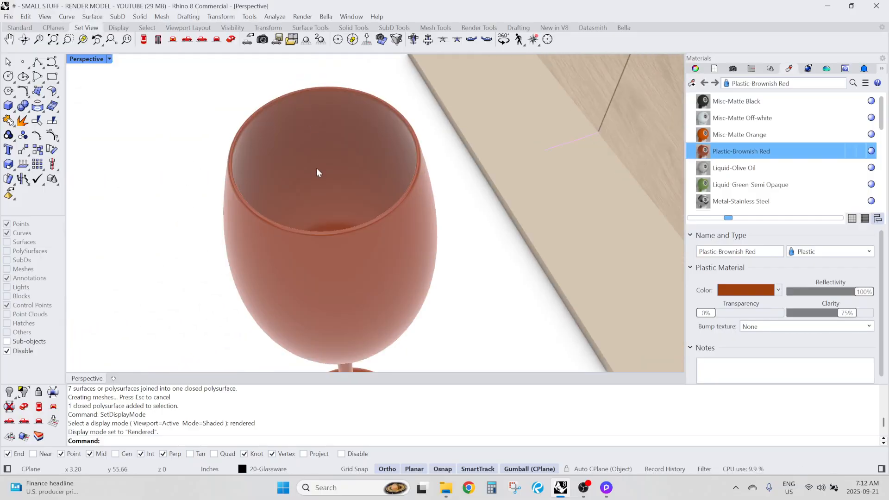
{"action": "scroll", "coordinate": [297, 200], "scroll_direction": "down", "scroll_amount": 5}
Inspect the underside and side profile of the glass's foot
{"action": "right_click_drag", "start_coordinate": [298, 200], "coordinate": [291, 139]}
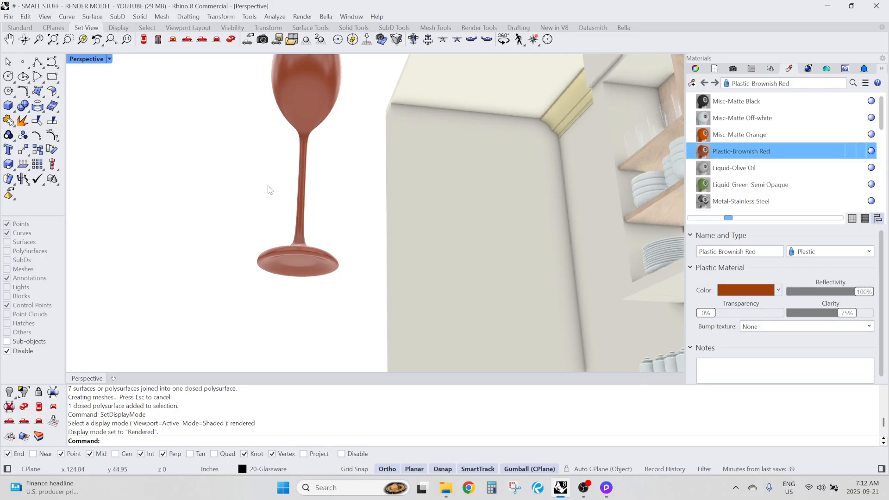
{"action": "scroll", "coordinate": [270, 276], "scroll_direction": "up", "scroll_amount": 3}
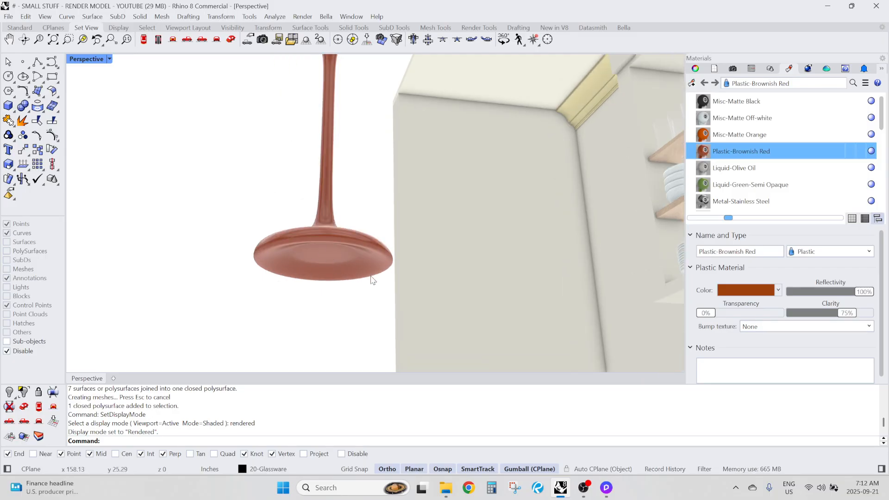
{"action": "right_click_drag", "start_coordinate": [291, 262], "coordinate": [307, 238]}
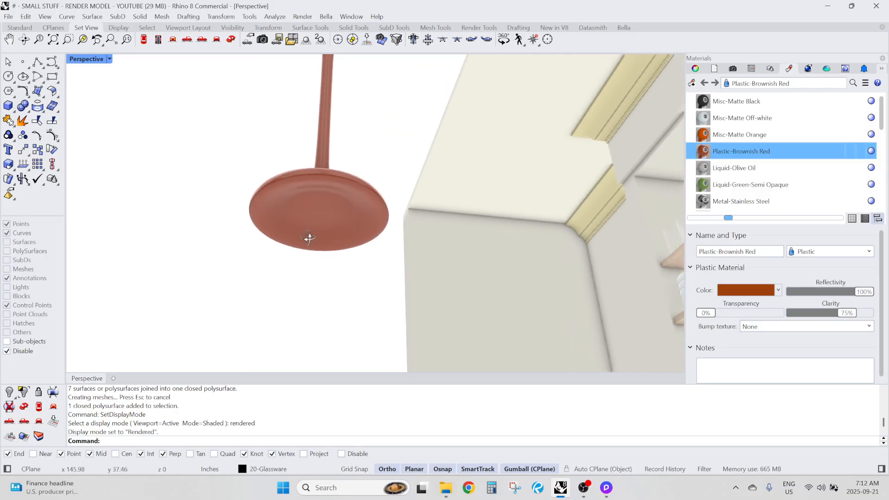
{"action": "scroll", "coordinate": [288, 205], "scroll_direction": "up", "scroll_amount": 2}
{"action": "right_click_drag", "start_coordinate": [367, 225], "coordinate": [215, 326]}
{"action": "scroll", "coordinate": [215, 326], "scroll_direction": "up", "scroll_amount": 3}
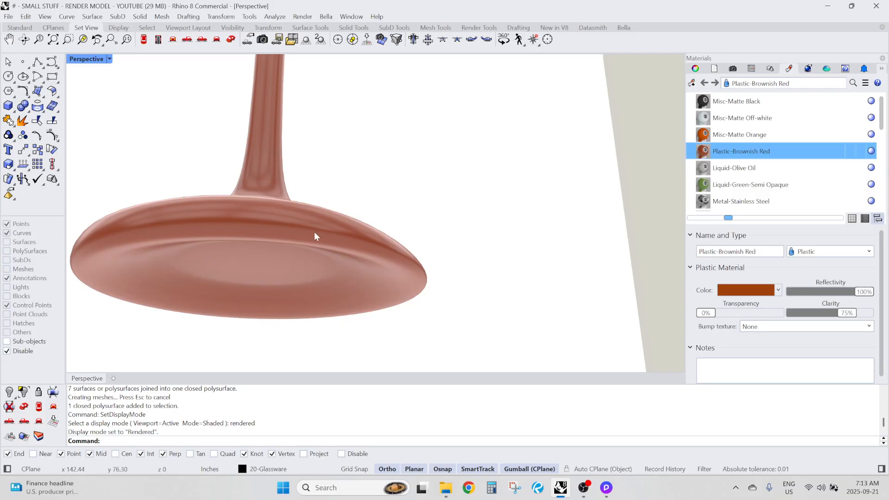
{"action": "scroll", "coordinate": [316, 227], "scroll_direction": "down", "scroll_amount": 8}
{"action": "right_click_drag", "start_coordinate": [319, 220], "coordinate": [286, 285]}
{"action": "left_click", "coordinate": [294, 270]}
{"action": "key", "text": "Escape"}
{"action": "scroll", "coordinate": [301, 274], "scroll_direction": "up", "scroll_amount": 3}
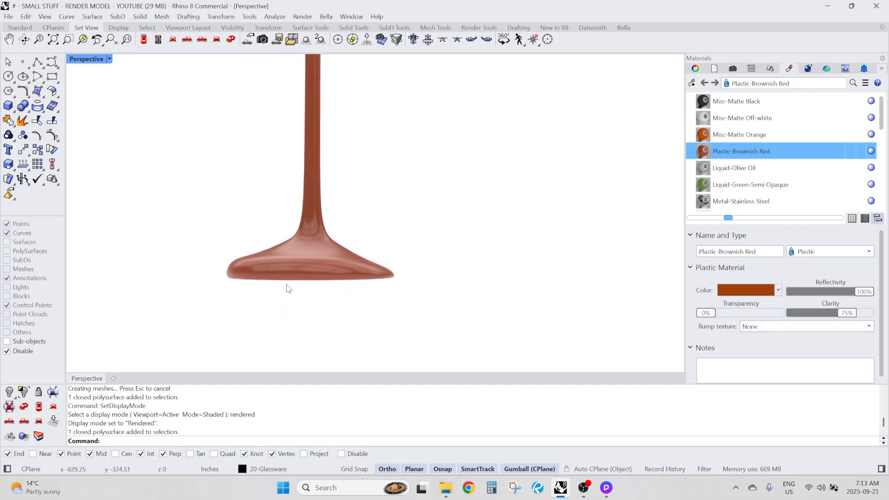
Inspect the transition between the stem and the foot of the glass up close
{"action": "scroll", "coordinate": [235, 265], "scroll_direction": "up", "scroll_amount": 2}
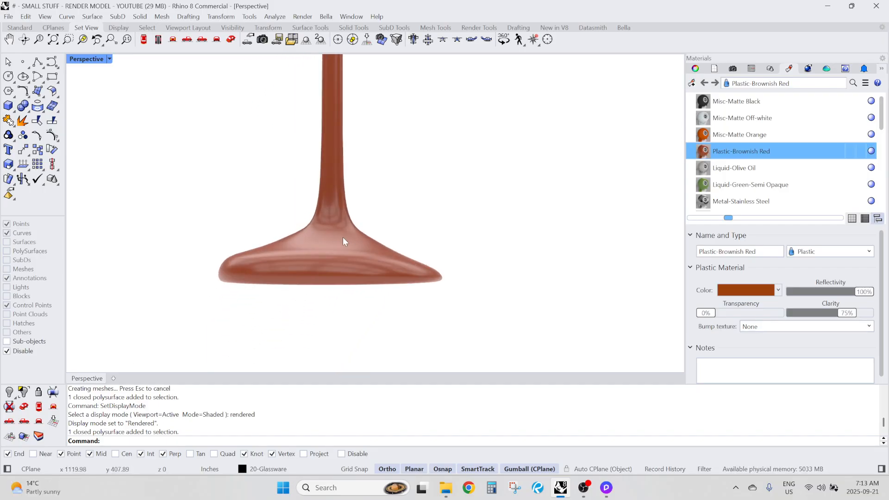
{"action": "right_click_drag", "start_coordinate": [343, 237], "coordinate": [540, 283]}
{"action": "scroll", "coordinate": [348, 268], "scroll_direction": "down", "scroll_amount": 3}
{"action": "scroll", "coordinate": [489, 251], "scroll_direction": "up", "scroll_amount": 2}
{"action": "scroll", "coordinate": [391, 208], "scroll_direction": "up", "scroll_amount": 2}
{"action": "scroll", "coordinate": [357, 225], "scroll_direction": "up", "scroll_amount": 4}
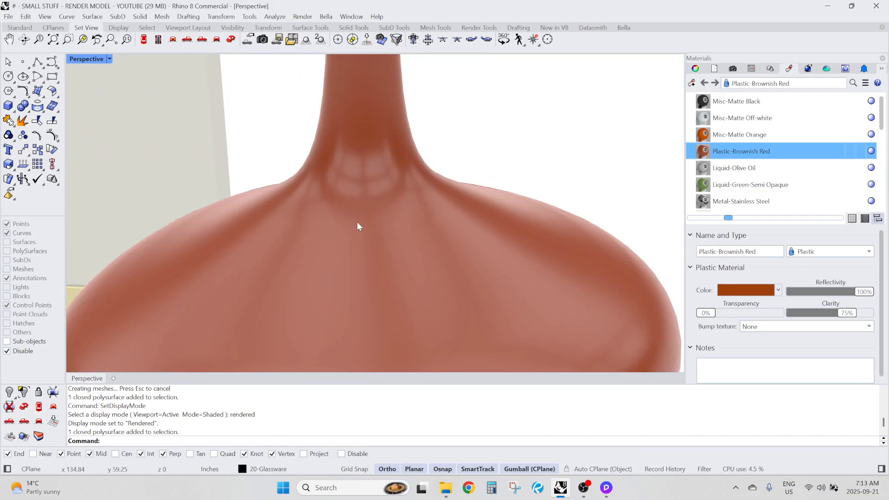
{"action": "right_click_drag", "start_coordinate": [357, 222], "coordinate": [500, 187]}
{"action": "scroll", "coordinate": [383, 199], "scroll_direction": "down", "scroll_amount": 4}
{"action": "scroll", "coordinate": [361, 220], "scroll_direction": "down", "scroll_amount": 3}
{"action": "scroll", "coordinate": [394, 203], "scroll_direction": "up", "scroll_amount": 5}
{"action": "right_click_drag", "start_coordinate": [391, 205], "coordinate": [437, 254]}
{"action": "scroll", "coordinate": [330, 276], "scroll_direction": "down", "scroll_amount": 4}
{"action": "scroll", "coordinate": [328, 276], "scroll_direction": "down", "scroll_amount": 5}
{"action": "scroll", "coordinate": [418, 283], "scroll_direction": "up", "scroll_amount": 8}
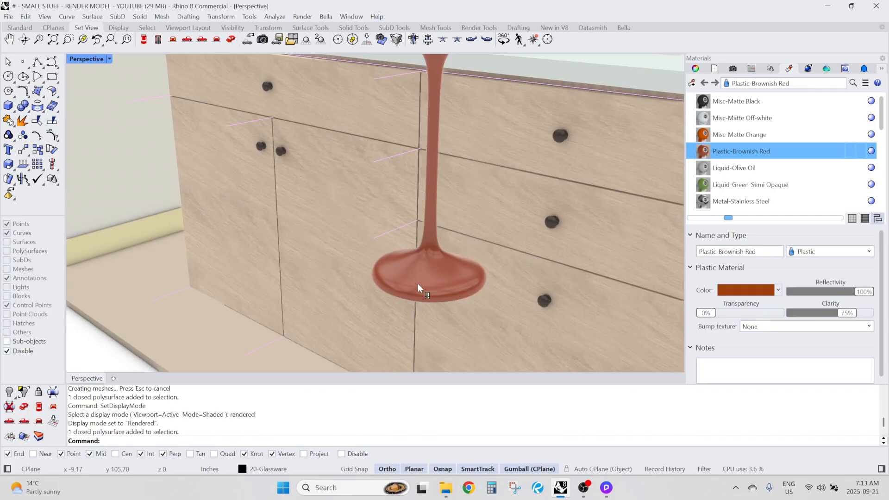
Delete the reshaped glass standing in front of the base cabinets
{"action": "scroll", "coordinate": [360, 289], "scroll_direction": "down", "scroll_amount": 10}
{"action": "right_click_drag", "start_coordinate": [366, 298], "coordinate": [376, 259]}
{"action": "scroll", "coordinate": [355, 282], "scroll_direction": "down", "scroll_amount": 4}
{"action": "scroll", "coordinate": [373, 255], "scroll_direction": "up", "scroll_amount": 6}
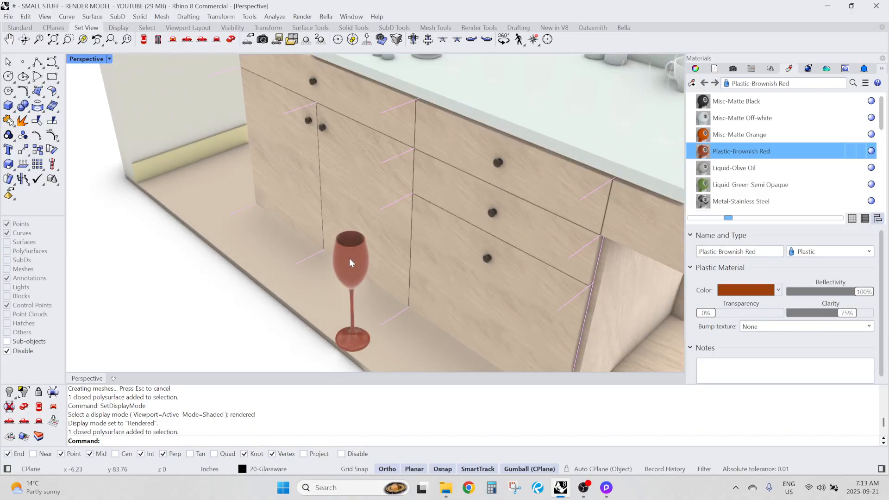
{"action": "scroll", "coordinate": [295, 261], "scroll_direction": "down", "scroll_amount": 5}
{"action": "key", "text": "Return"}
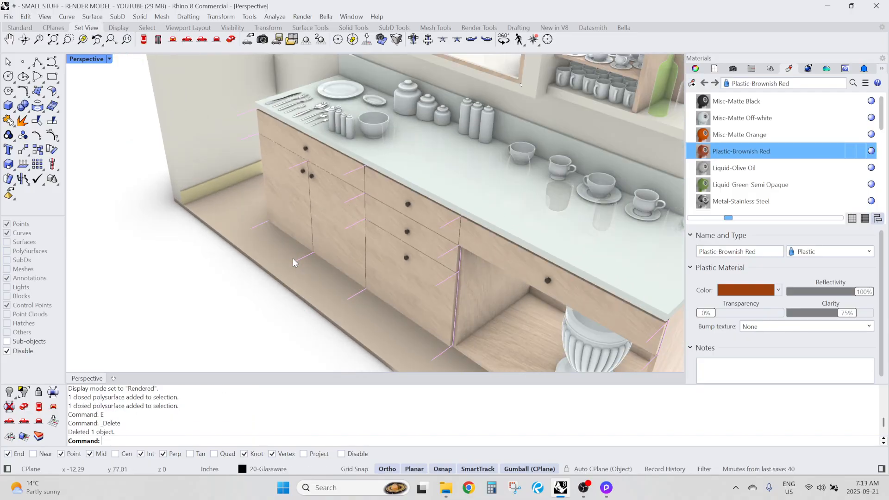
Examine the rendered mugs, cups and bottles on the open shelves of the wall cabinet up close
{"action": "scroll", "coordinate": [293, 258], "scroll_direction": "down", "scroll_amount": 5}
{"action": "right_click_drag", "start_coordinate": [293, 258], "coordinate": [317, 251]}
{"action": "scroll", "coordinate": [433, 132], "scroll_direction": "up", "scroll_amount": 9}
{"action": "scroll", "coordinate": [481, 262], "scroll_direction": "up", "scroll_amount": 8}
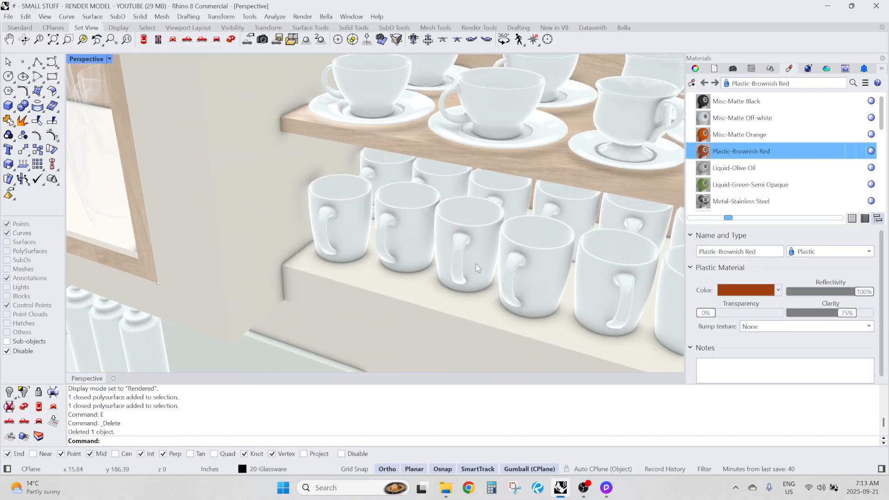
{"action": "scroll", "coordinate": [301, 195], "scroll_direction": "down", "scroll_amount": 8}
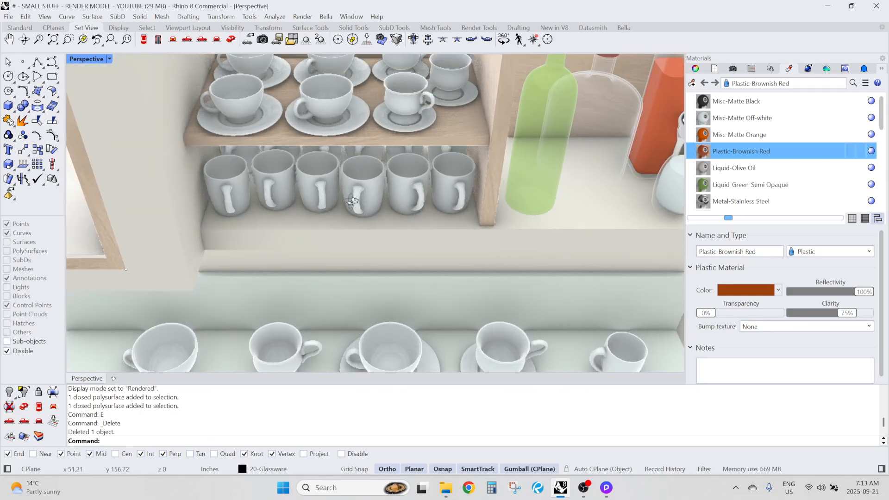
{"action": "scroll", "coordinate": [318, 162], "scroll_direction": "up", "scroll_amount": 2}
{"action": "scroll", "coordinate": [317, 162], "scroll_direction": "down", "scroll_amount": 7}
{"action": "right_click_drag", "start_coordinate": [296, 167], "coordinate": [264, 196]}
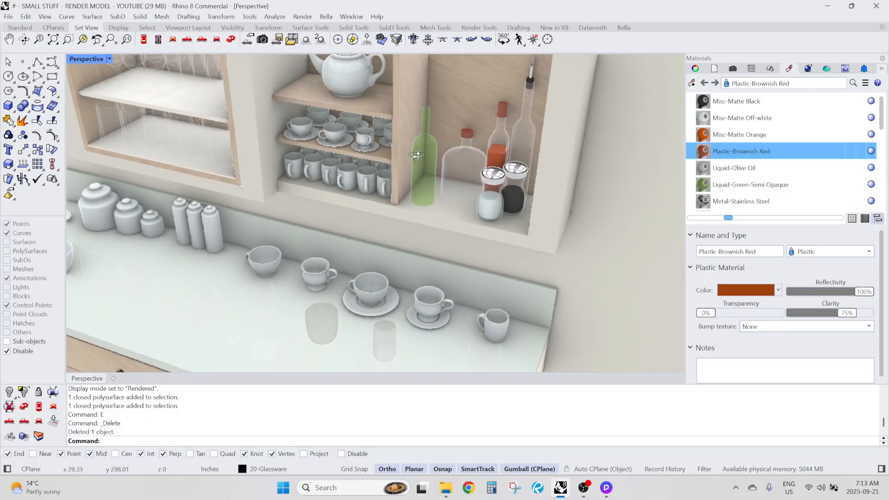
{"action": "scroll", "coordinate": [421, 143], "scroll_direction": "up", "scroll_amount": 8}
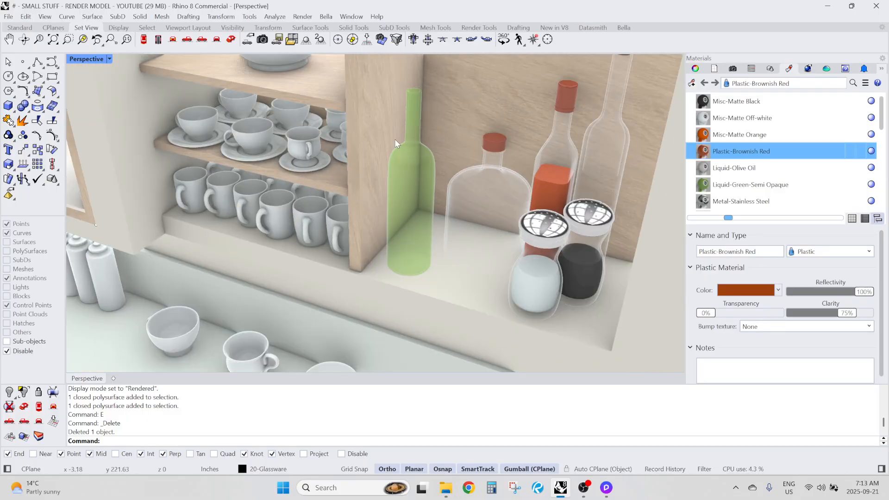
Switch to the Glassware Render File in D5 Render and inspect the green bottle beside the cup shelves
{"action": "left_click", "coordinate": [607, 490]}
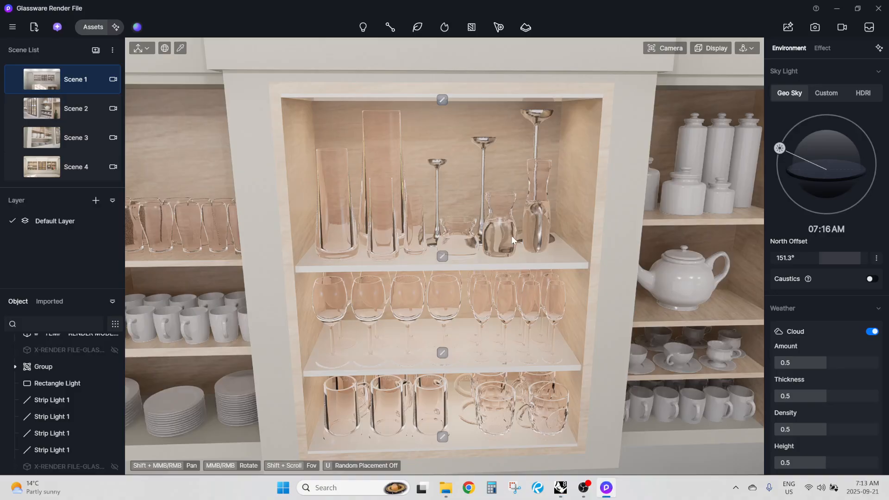
{"action": "scroll", "coordinate": [513, 285], "scroll_direction": "up", "scroll_amount": 4}
{"action": "scroll", "coordinate": [266, 174], "scroll_direction": "down", "scroll_amount": 5}
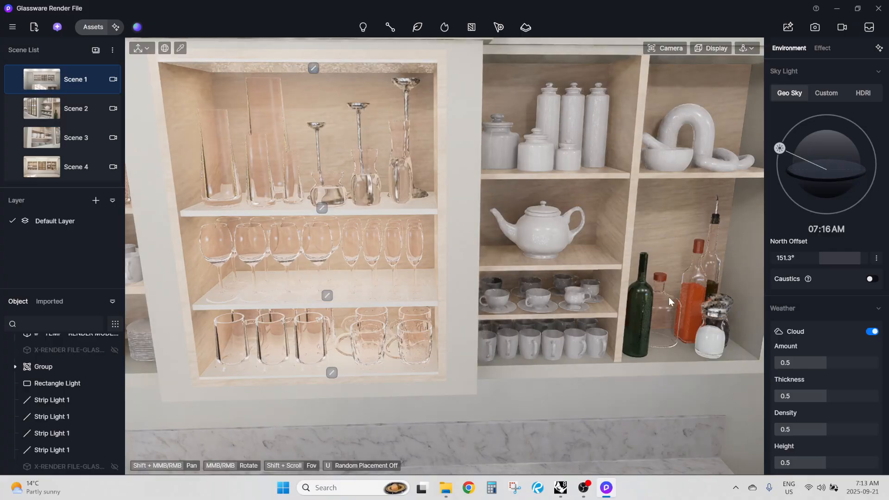
{"action": "scroll", "coordinate": [669, 296], "scroll_direction": "up", "scroll_amount": 7}
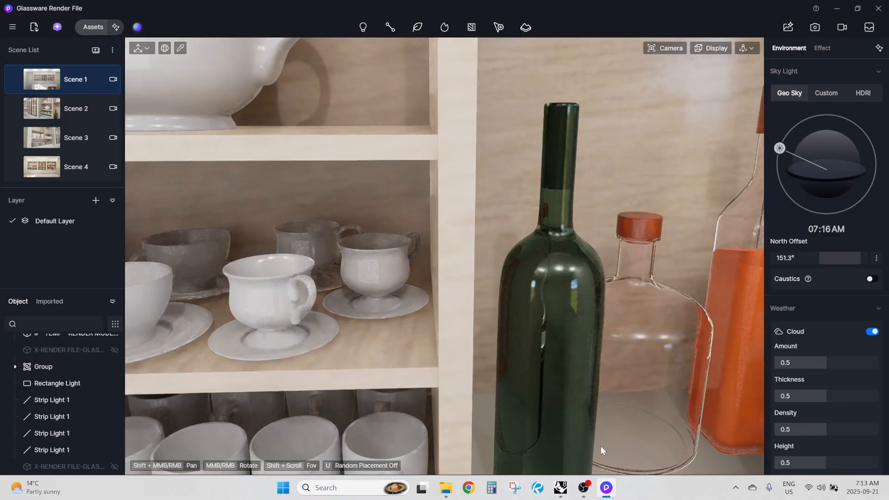
Return to Rhino, select the green bottle block and examine its inner and outer outlines
{"action": "left_click", "coordinate": [566, 489]}
{"action": "left_click", "coordinate": [424, 151]}
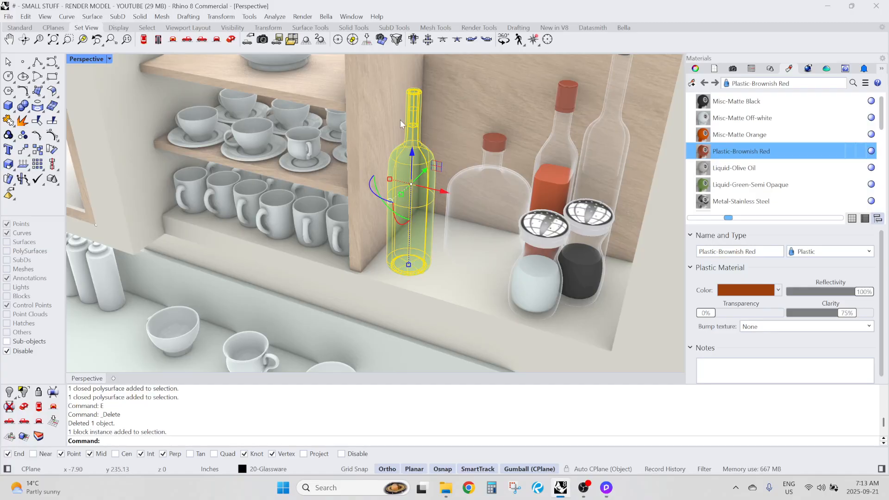
{"action": "scroll", "coordinate": [401, 120], "scroll_direction": "up", "scroll_amount": 7}
{"action": "right_click_drag", "start_coordinate": [421, 165], "coordinate": [436, 210]}
{"action": "scroll", "coordinate": [440, 123], "scroll_direction": "down", "scroll_amount": 5}
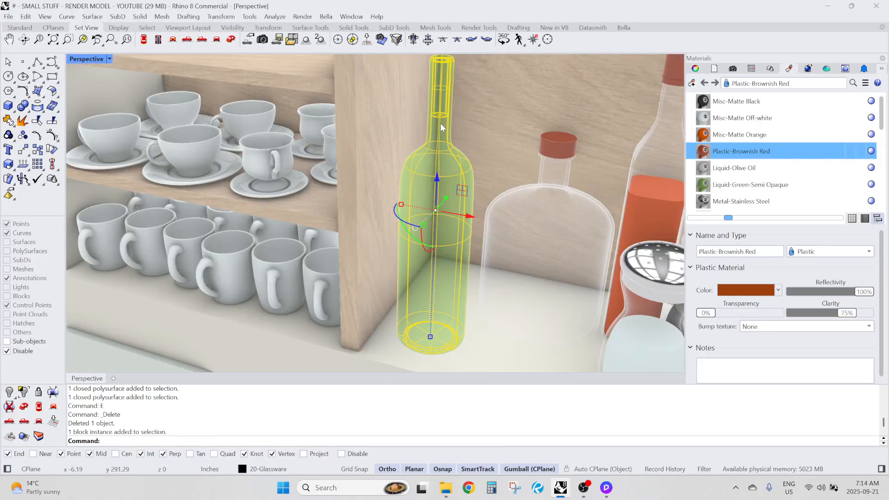
{"action": "scroll", "coordinate": [441, 187], "scroll_direction": "up", "scroll_amount": 3}
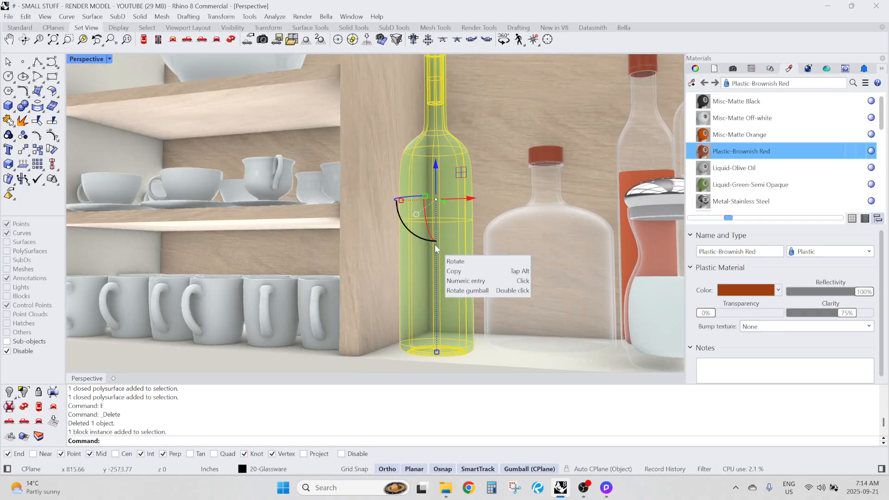
Compare the green bottle's glass and liquid with its appearance in the D5 Render scene
{"action": "left_click", "coordinate": [607, 487]}
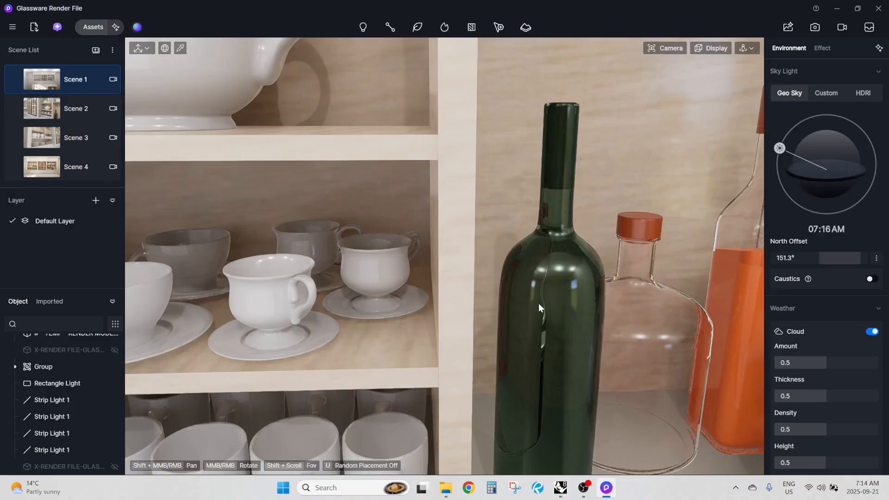
{"action": "scroll", "coordinate": [551, 143], "scroll_direction": "up", "scroll_amount": 3}
{"action": "scroll", "coordinate": [516, 185], "scroll_direction": "down", "scroll_amount": 3}
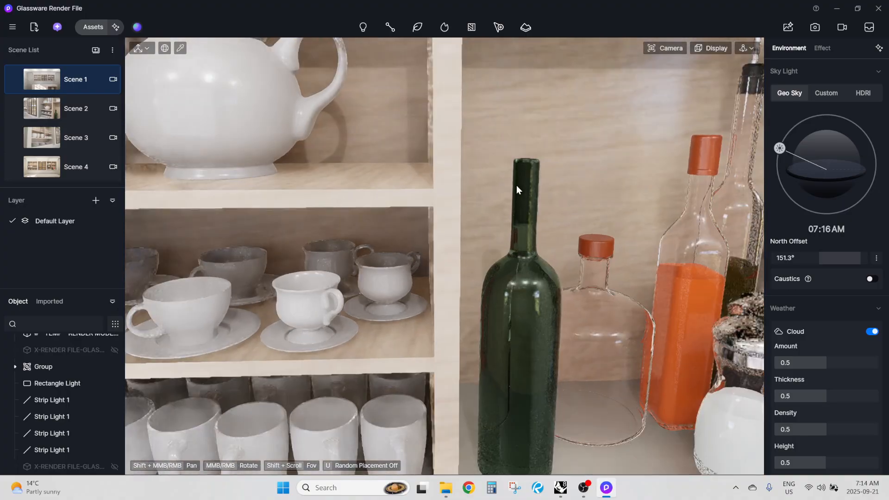
{"action": "scroll", "coordinate": [551, 266], "scroll_direction": "up", "scroll_amount": 1}
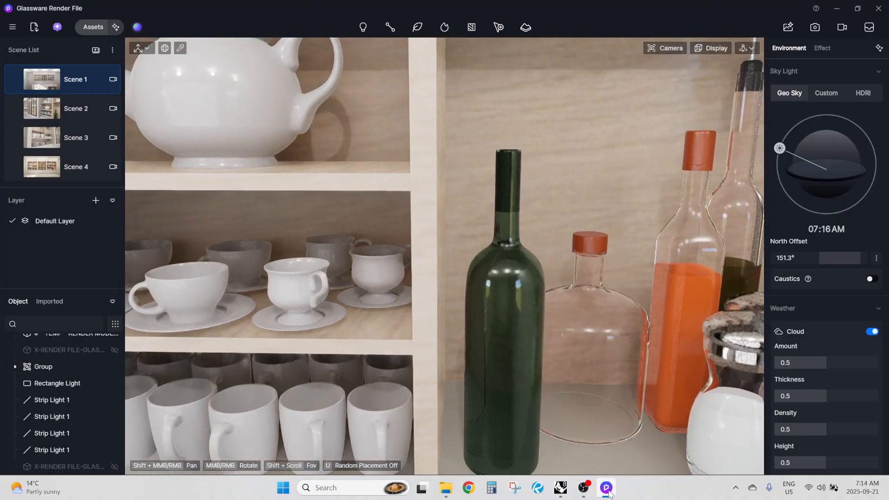
Return to Rhino and inspect the knife, forks and spoons on the countertop, selecting individual pieces
{"action": "left_click", "coordinate": [560, 488]}
{"action": "scroll", "coordinate": [489, 243], "scroll_direction": "down", "scroll_amount": 10}
{"action": "right_click_drag", "start_coordinate": [487, 243], "coordinate": [370, 296]}
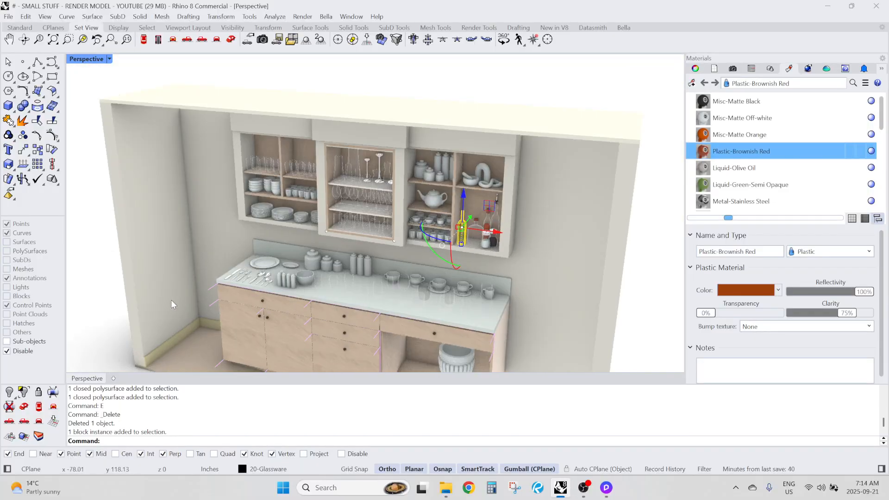
{"action": "scroll", "coordinate": [171, 299], "scroll_direction": "up", "scroll_amount": 7}
{"action": "right_click_drag", "start_coordinate": [279, 299], "coordinate": [382, 307]}
{"action": "scroll", "coordinate": [402, 169], "scroll_direction": "up", "scroll_amount": 4}
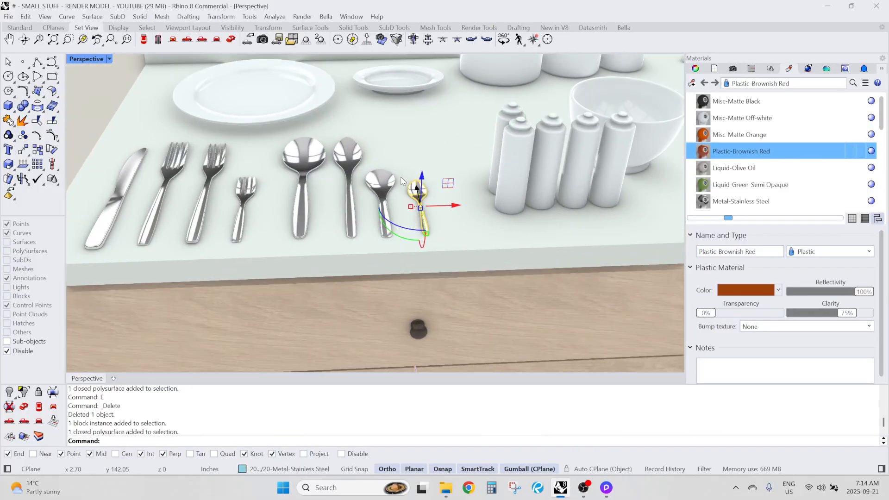
{"action": "left_click", "coordinate": [304, 154]}
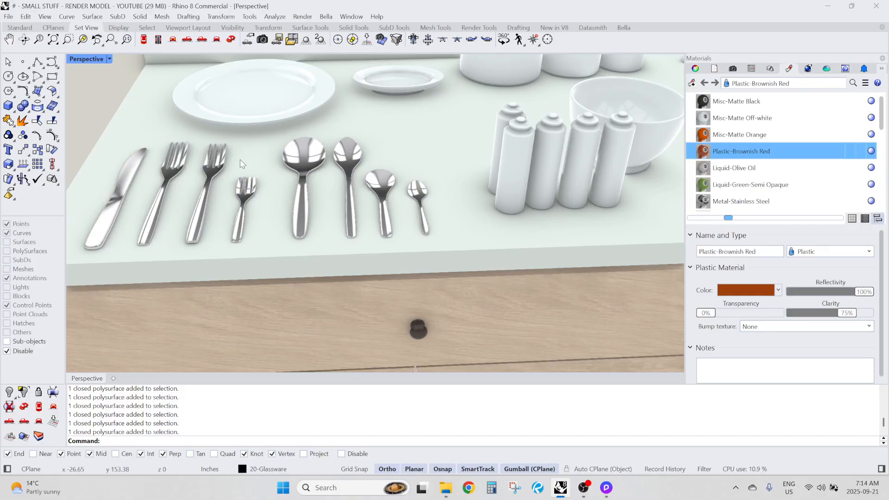
{"action": "right_click_drag", "start_coordinate": [227, 128], "coordinate": [278, 225]}
View the small canisters beside the cutlery up close and the whole cabinet wall from the front
{"action": "scroll", "coordinate": [282, 222], "scroll_direction": "down", "scroll_amount": 6}
{"action": "right_click_drag", "start_coordinate": [336, 199], "coordinate": [389, 160]}
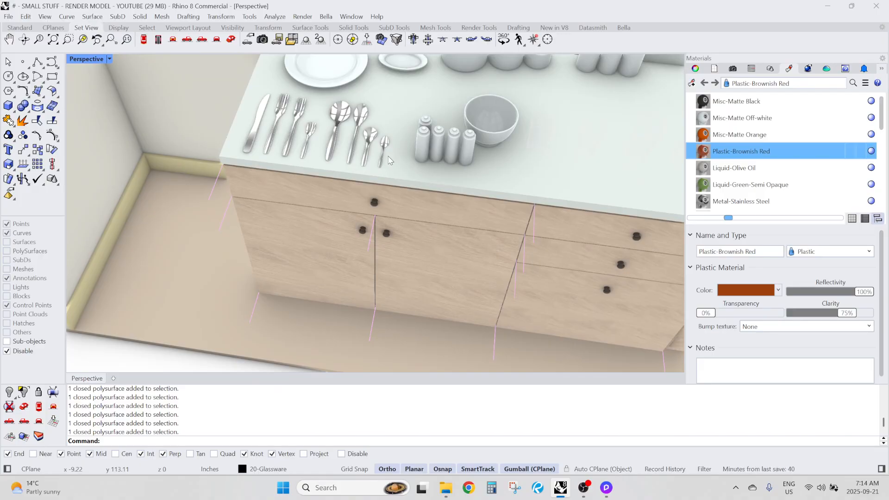
{"action": "scroll", "coordinate": [417, 147], "scroll_direction": "up", "scroll_amount": 6}
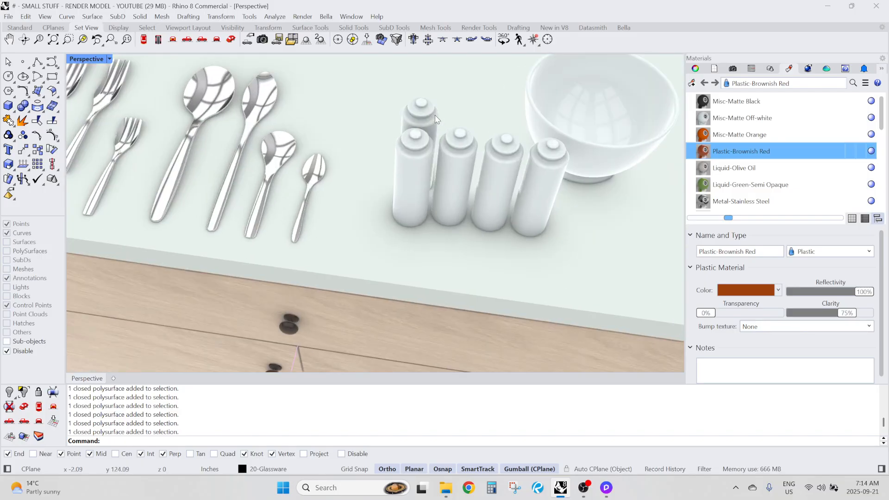
{"action": "scroll", "coordinate": [345, 152], "scroll_direction": "down", "scroll_amount": 7}
{"action": "right_click_drag", "start_coordinate": [340, 160], "coordinate": [321, 203]}
{"action": "scroll", "coordinate": [324, 204], "scroll_direction": "down", "scroll_amount": 3}
{"action": "right_click_drag", "start_coordinate": [477, 206], "coordinate": [334, 220], "text": "shift"}
{"action": "right_click_drag", "start_coordinate": [429, 234], "coordinate": [403, 218]}
{"action": "scroll", "coordinate": [377, 186], "scroll_direction": "down", "scroll_amount": 5}
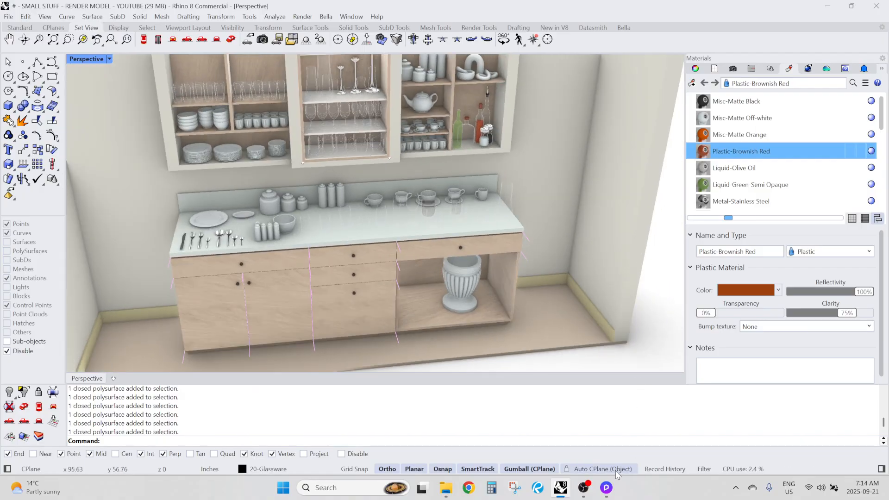
Switch to D5 Render and unhide the two hidden X-RENDER FILE-GLASS models to show both glass cabinet doors
{"action": "left_click", "coordinate": [610, 489]}
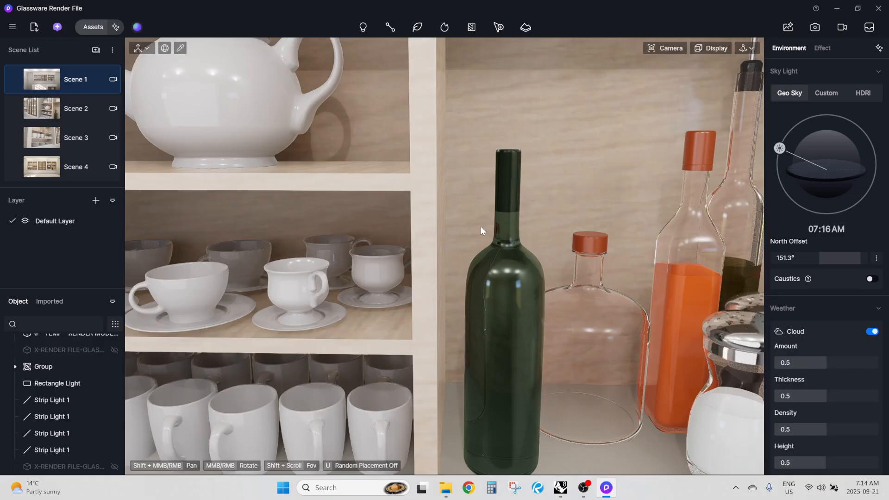
{"action": "scroll", "coordinate": [480, 182], "scroll_direction": "down", "scroll_amount": 6}
{"action": "right_click_drag", "start_coordinate": [382, 200], "coordinate": [545, 230], "text": "shift"}
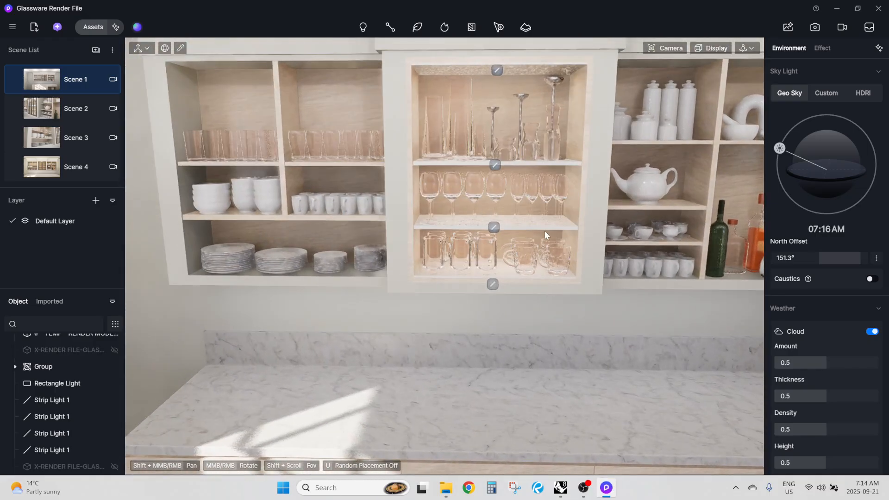
{"action": "left_click", "coordinate": [114, 378]}
{"action": "scroll", "coordinate": [105, 384], "scroll_direction": "down", "scroll_amount": 1}
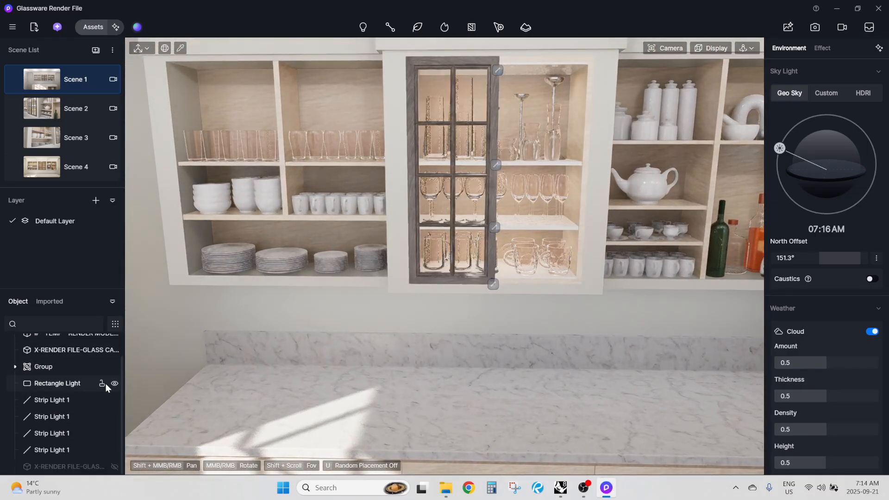
{"action": "left_click", "coordinate": [113, 467]}
{"action": "right_click_drag", "start_coordinate": [391, 224], "coordinate": [456, 177]}
{"action": "scroll", "coordinate": [456, 185], "scroll_direction": "up", "scroll_amount": 2}
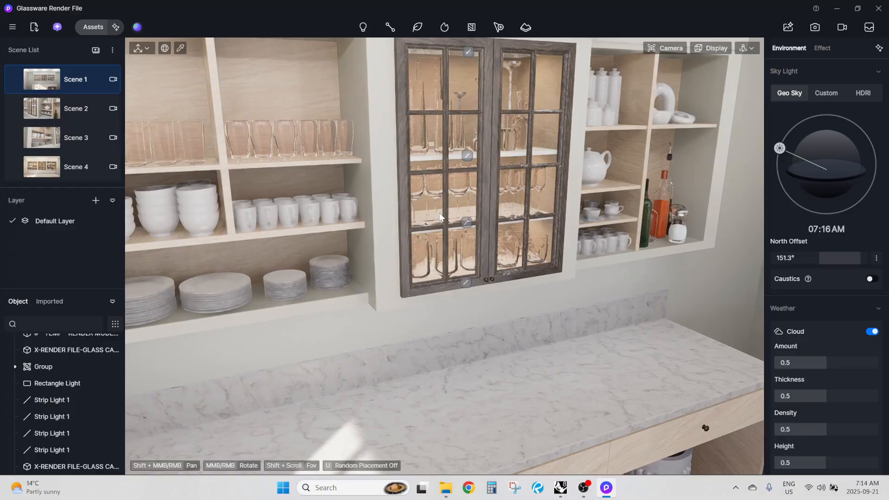
{"action": "right_click_drag", "start_coordinate": [377, 157], "coordinate": [560, 396]}
Return to Rhino and check the base cabinet's drawer-front blocks by selecting them one by one, then clear the selection
{"action": "left_click", "coordinate": [561, 495]}
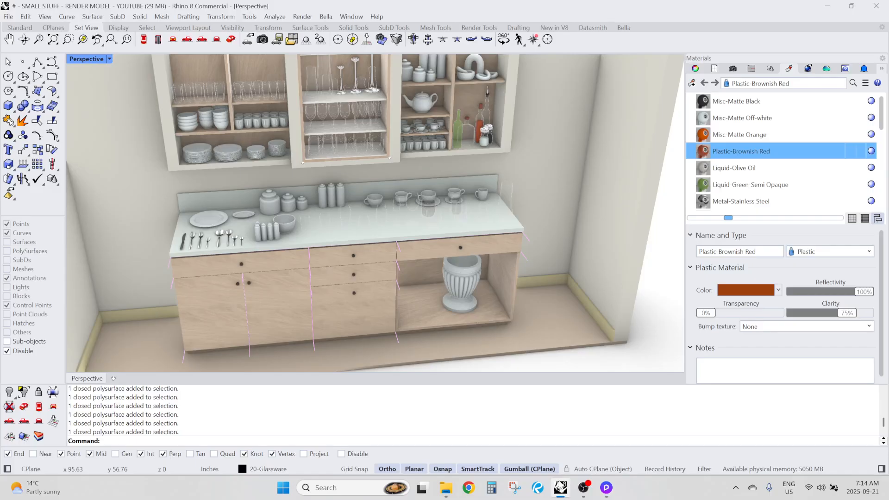
{"action": "right_click_drag", "start_coordinate": [405, 299], "coordinate": [413, 270]}
{"action": "scroll", "coordinate": [335, 263], "scroll_direction": "up", "scroll_amount": 8}
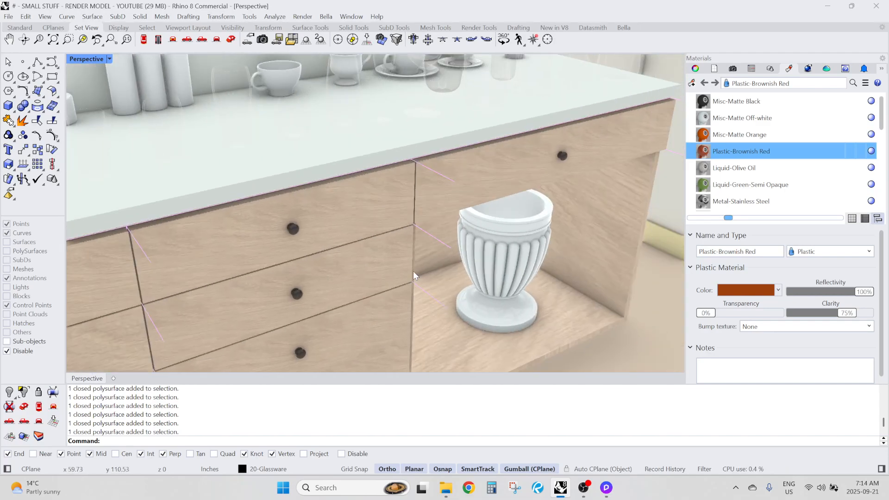
{"action": "left_click", "coordinate": [519, 179]}
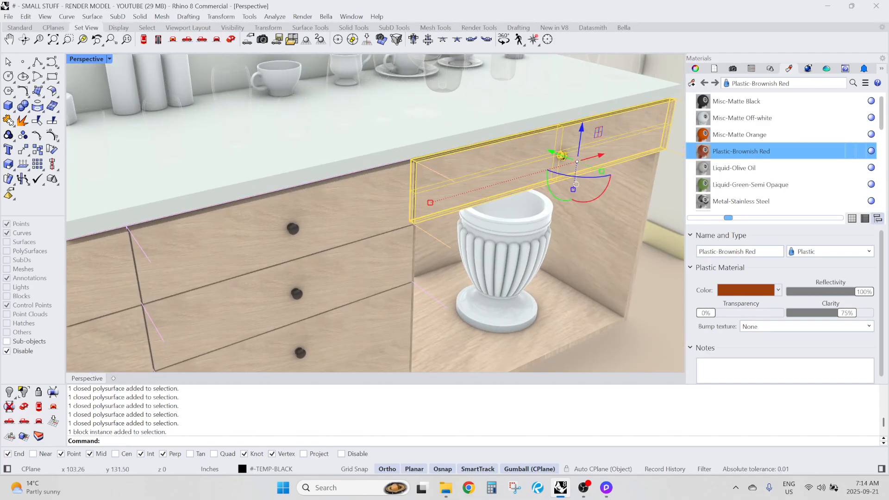
{"action": "left_click", "coordinate": [338, 224]}
{"action": "scroll", "coordinate": [479, 128], "scroll_direction": "down", "scroll_amount": 8}
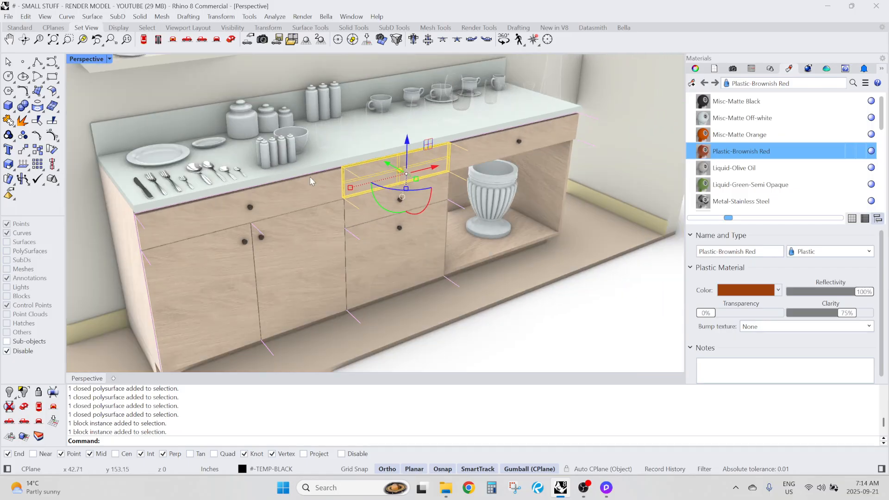
{"action": "scroll", "coordinate": [301, 185], "scroll_direction": "up", "scroll_amount": 3}
{"action": "left_click", "coordinate": [300, 190]}
{"action": "key", "text": "Escape"}
{"action": "scroll", "coordinate": [408, 213], "scroll_direction": "down", "scroll_amount": 6}
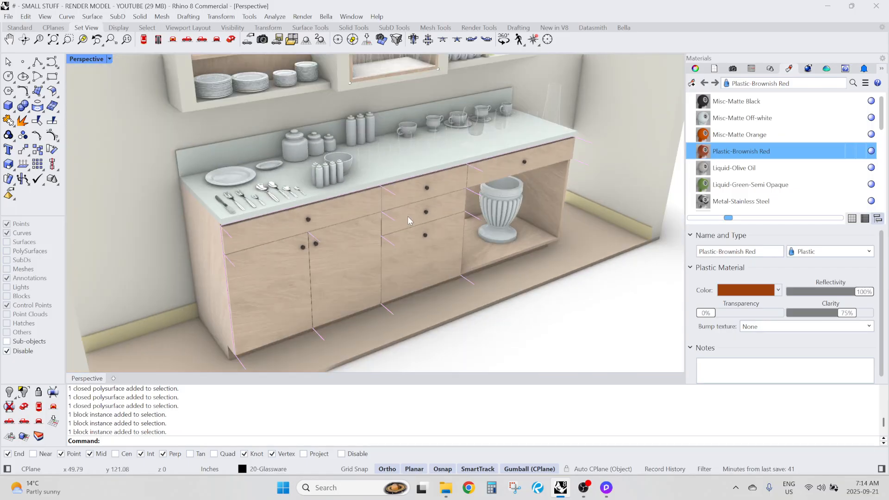
Look over the plates, canisters and cups on the countertop and the filled wall cabinet above
{"action": "right_click_drag", "start_coordinate": [279, 145], "coordinate": [341, 179], "text": "shift"}
{"action": "scroll", "coordinate": [257, 166], "scroll_direction": "up", "scroll_amount": 5}
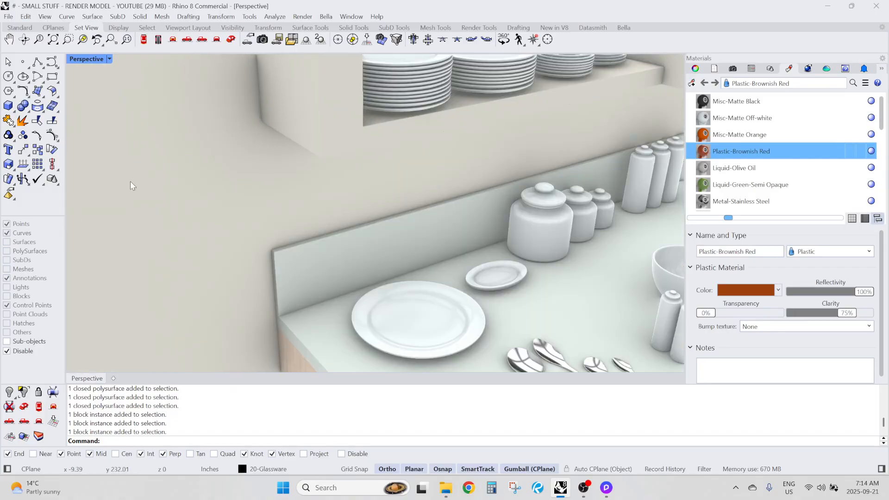
{"action": "right_click_drag", "start_coordinate": [259, 186], "coordinate": [362, 193]}
{"action": "scroll", "coordinate": [218, 153], "scroll_direction": "down", "scroll_amount": 5}
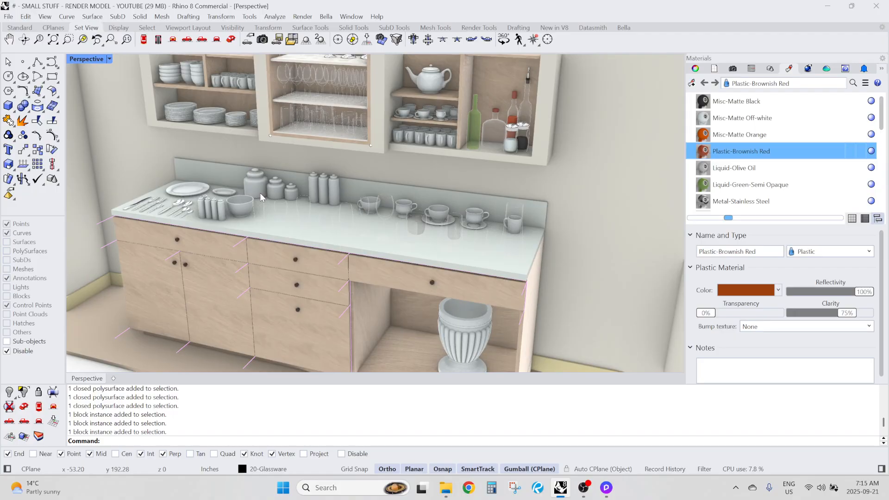
{"action": "scroll", "coordinate": [263, 193], "scroll_direction": "up", "scroll_amount": 2}
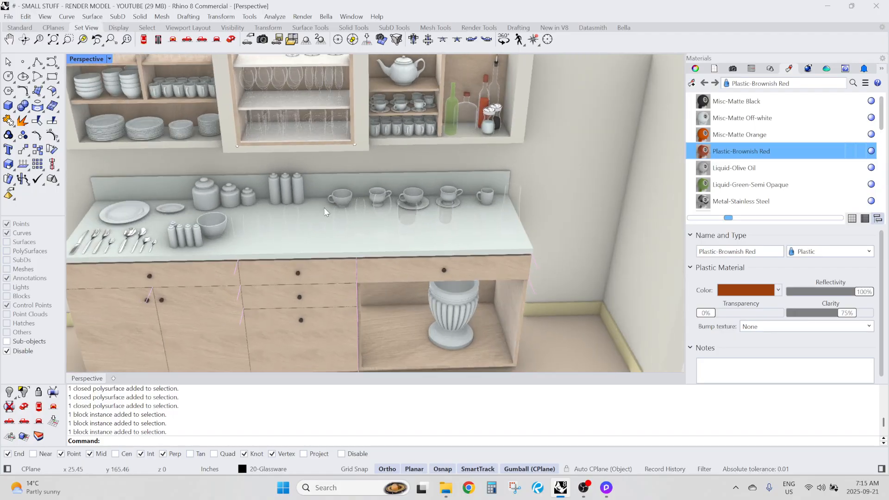